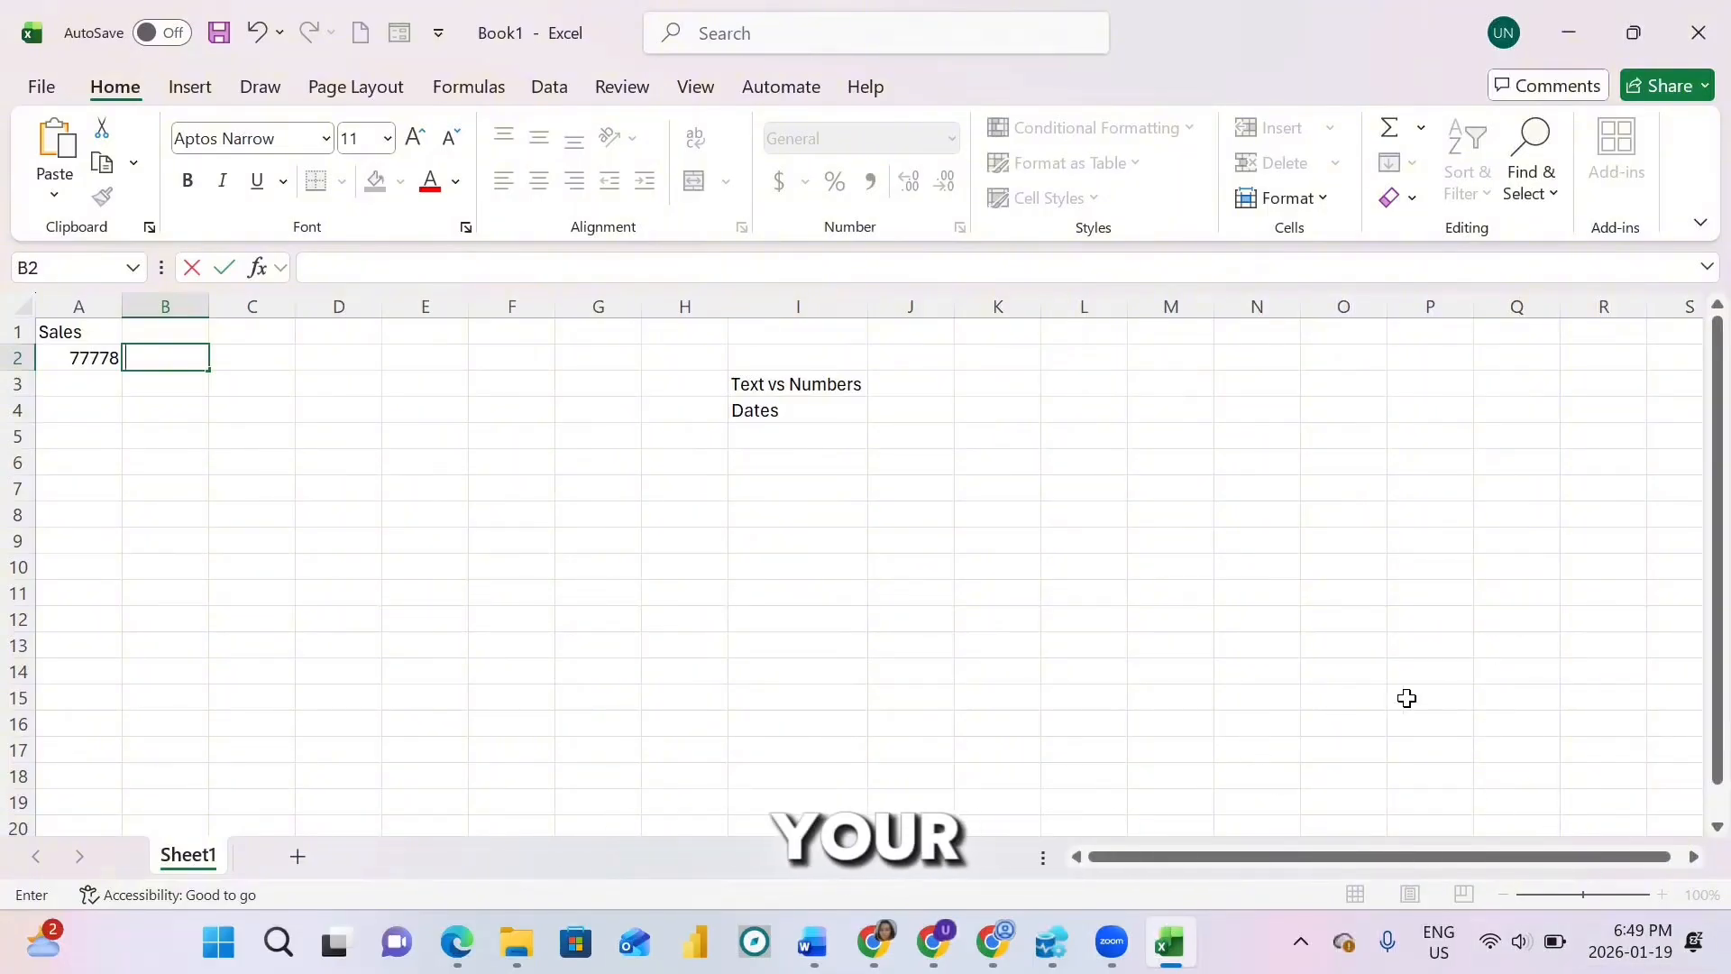
# Step: Enter =TODAY() in cell D3 so it displays 2026-01-19
pyautogui.click(319, 388)
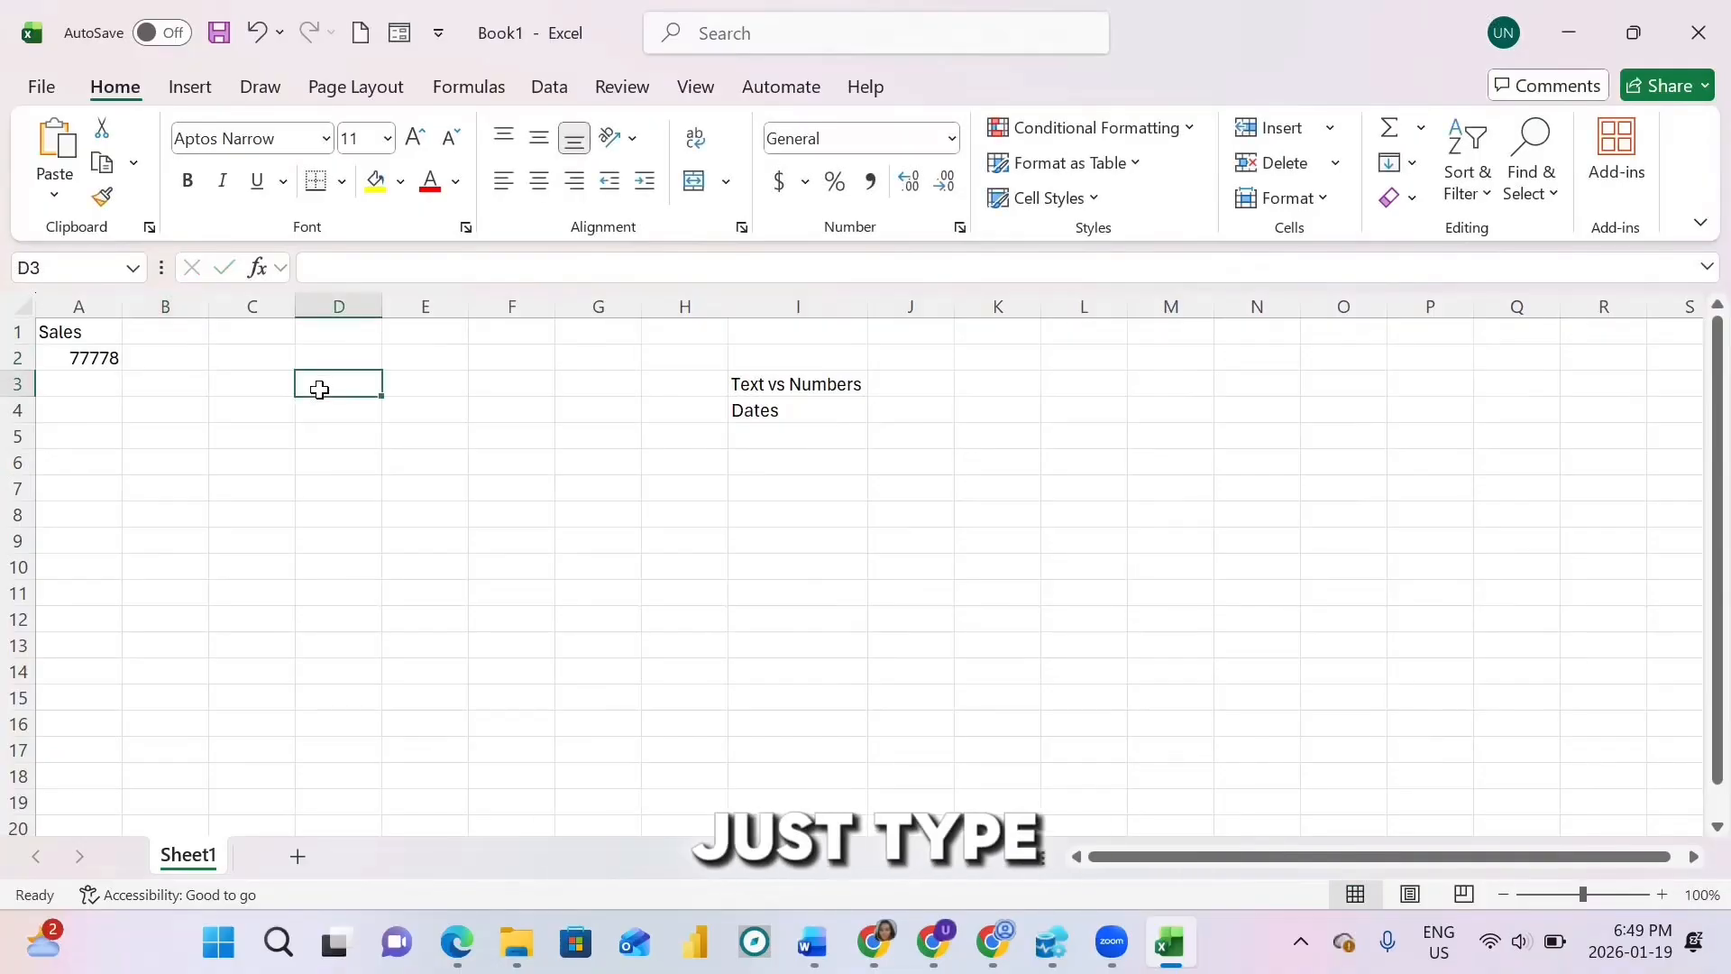
pyautogui.write('=')
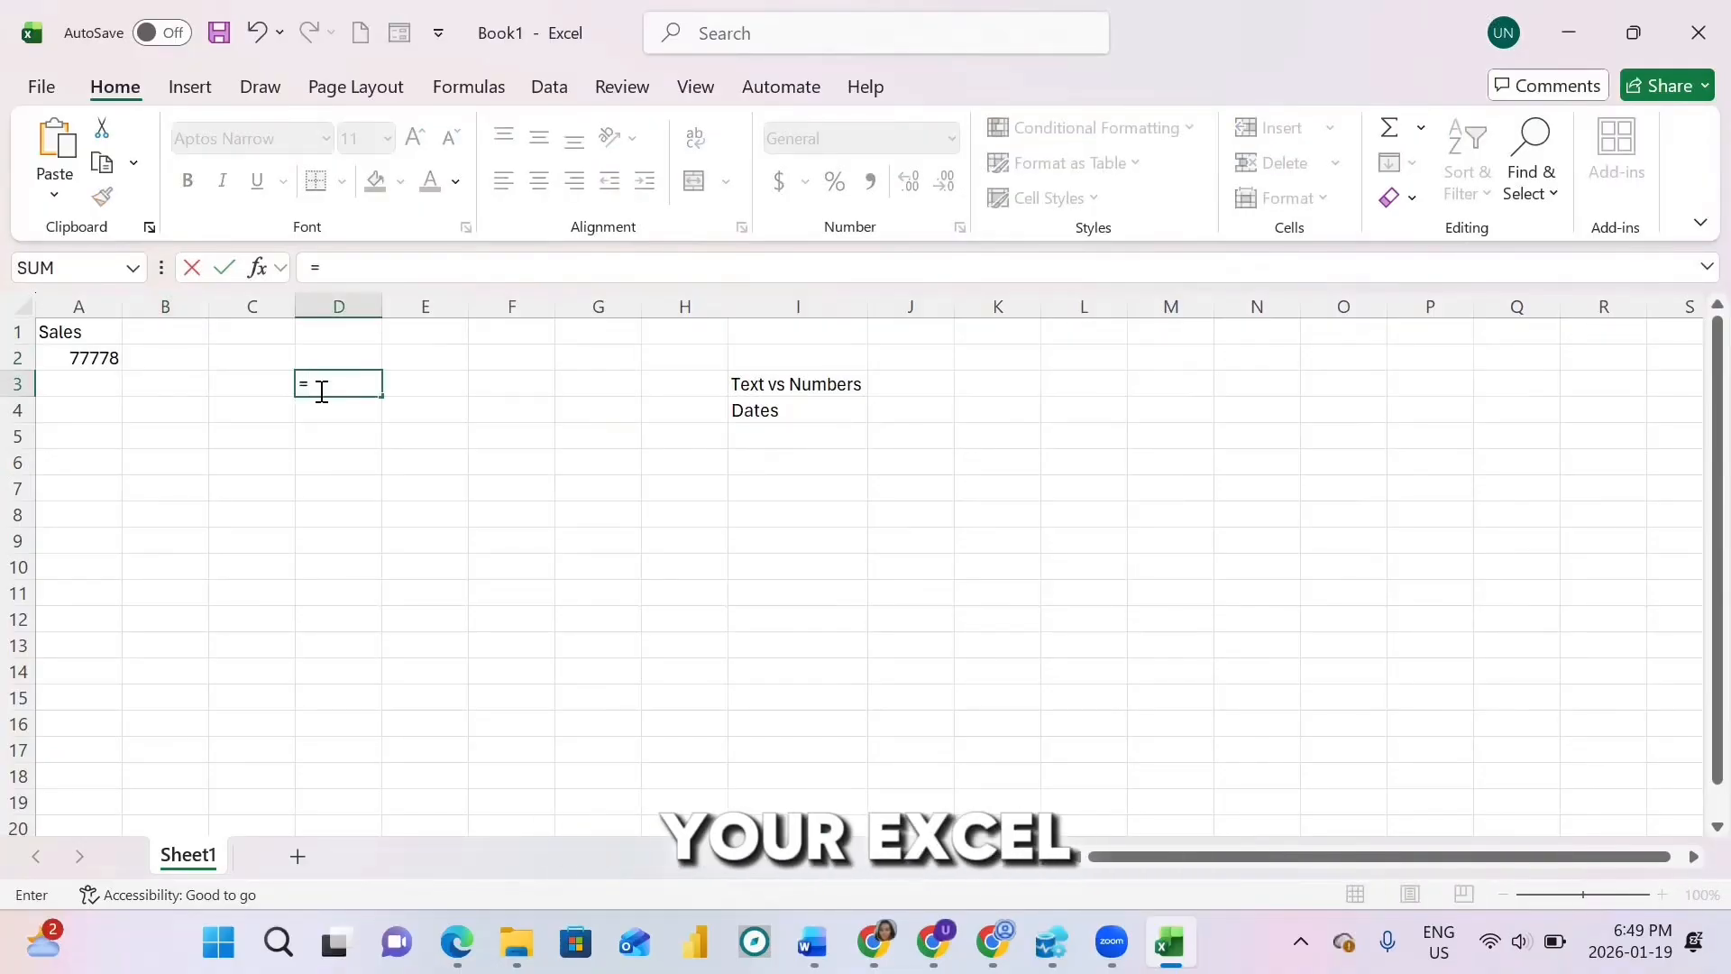
pyautogui.write('t')
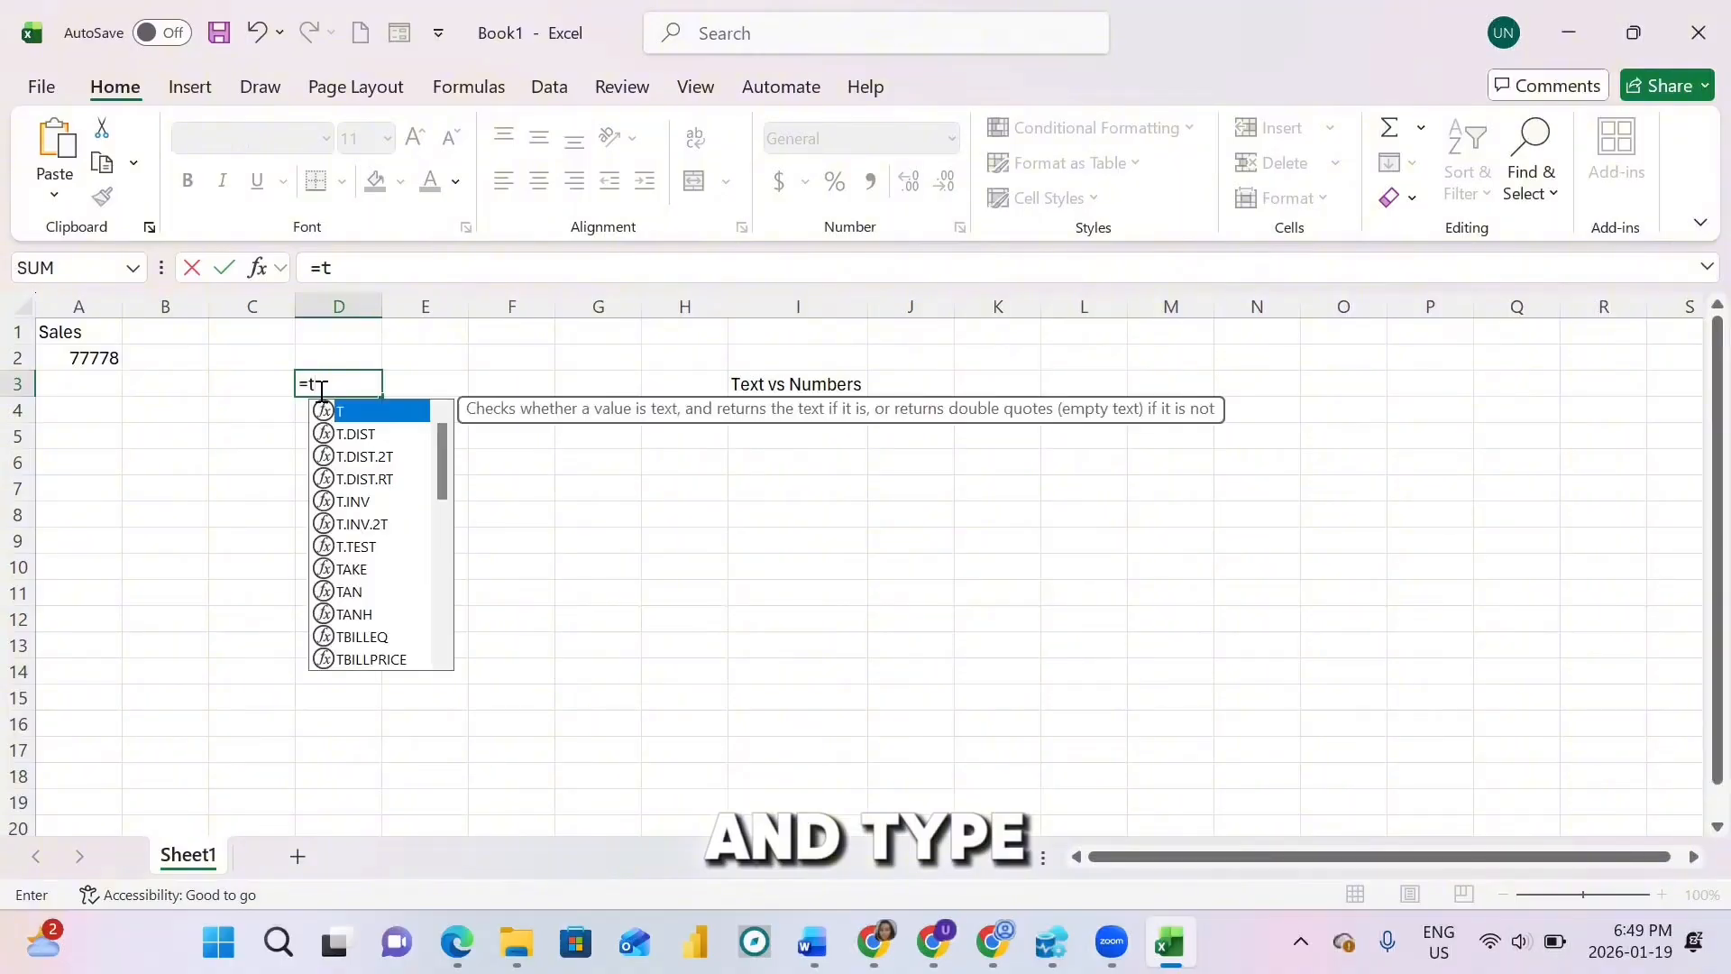
pyautogui.write('od')
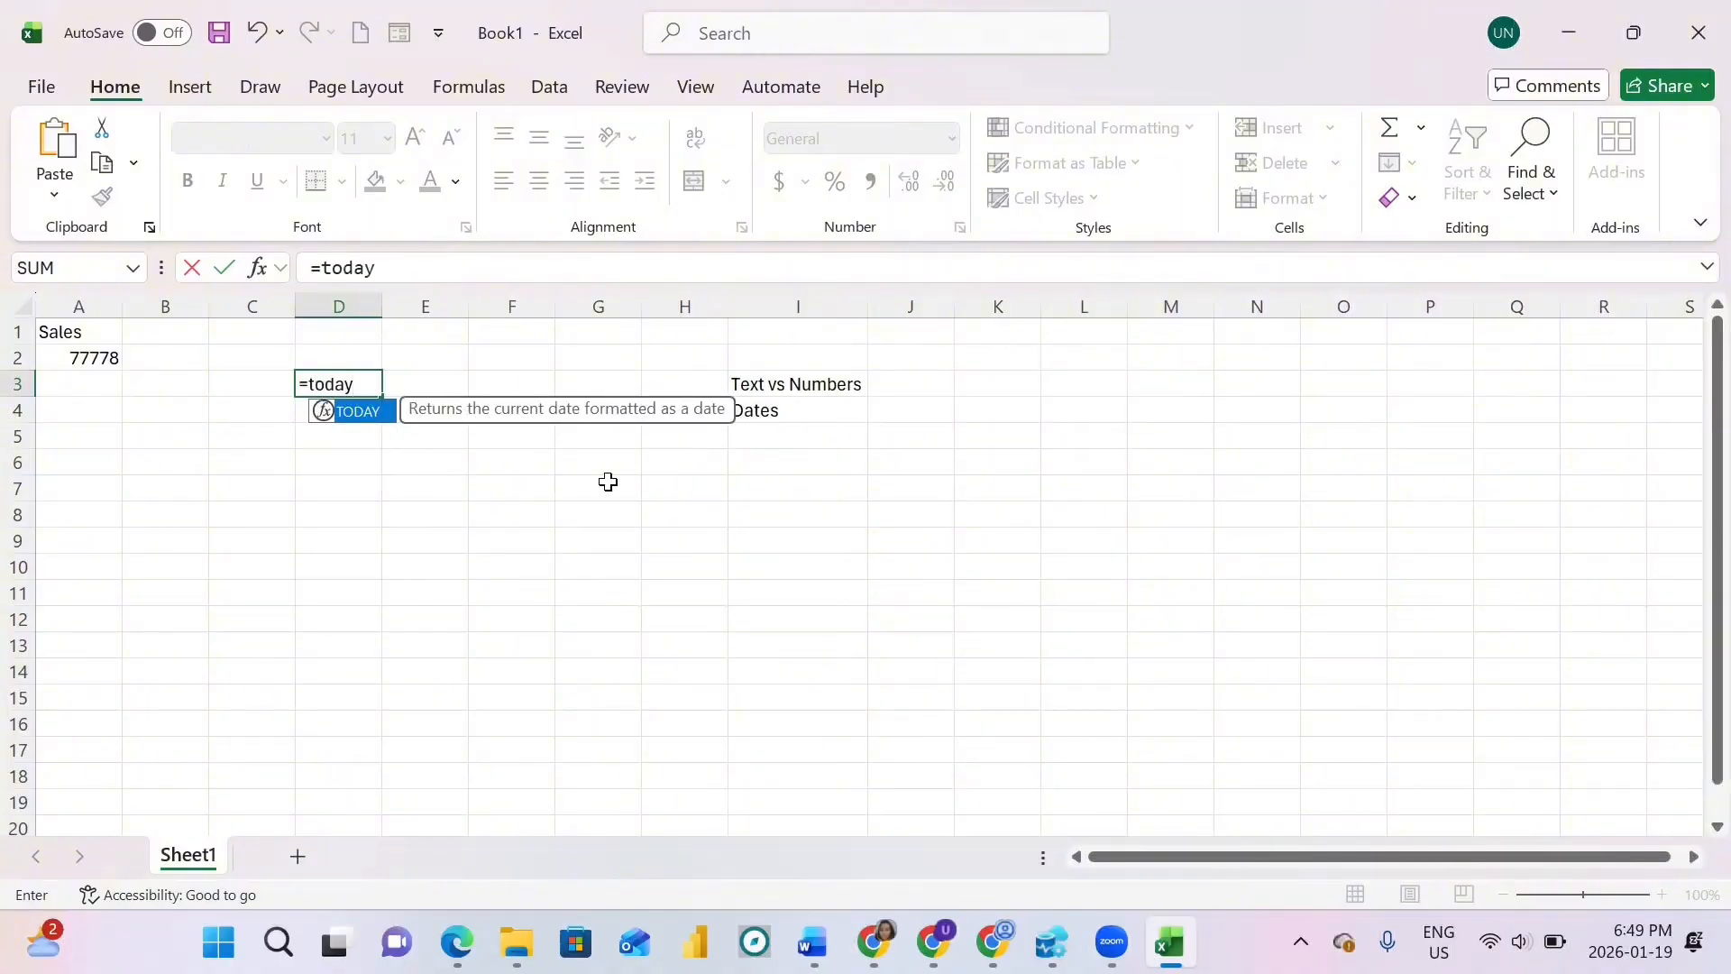
pyautogui.write('ay(')
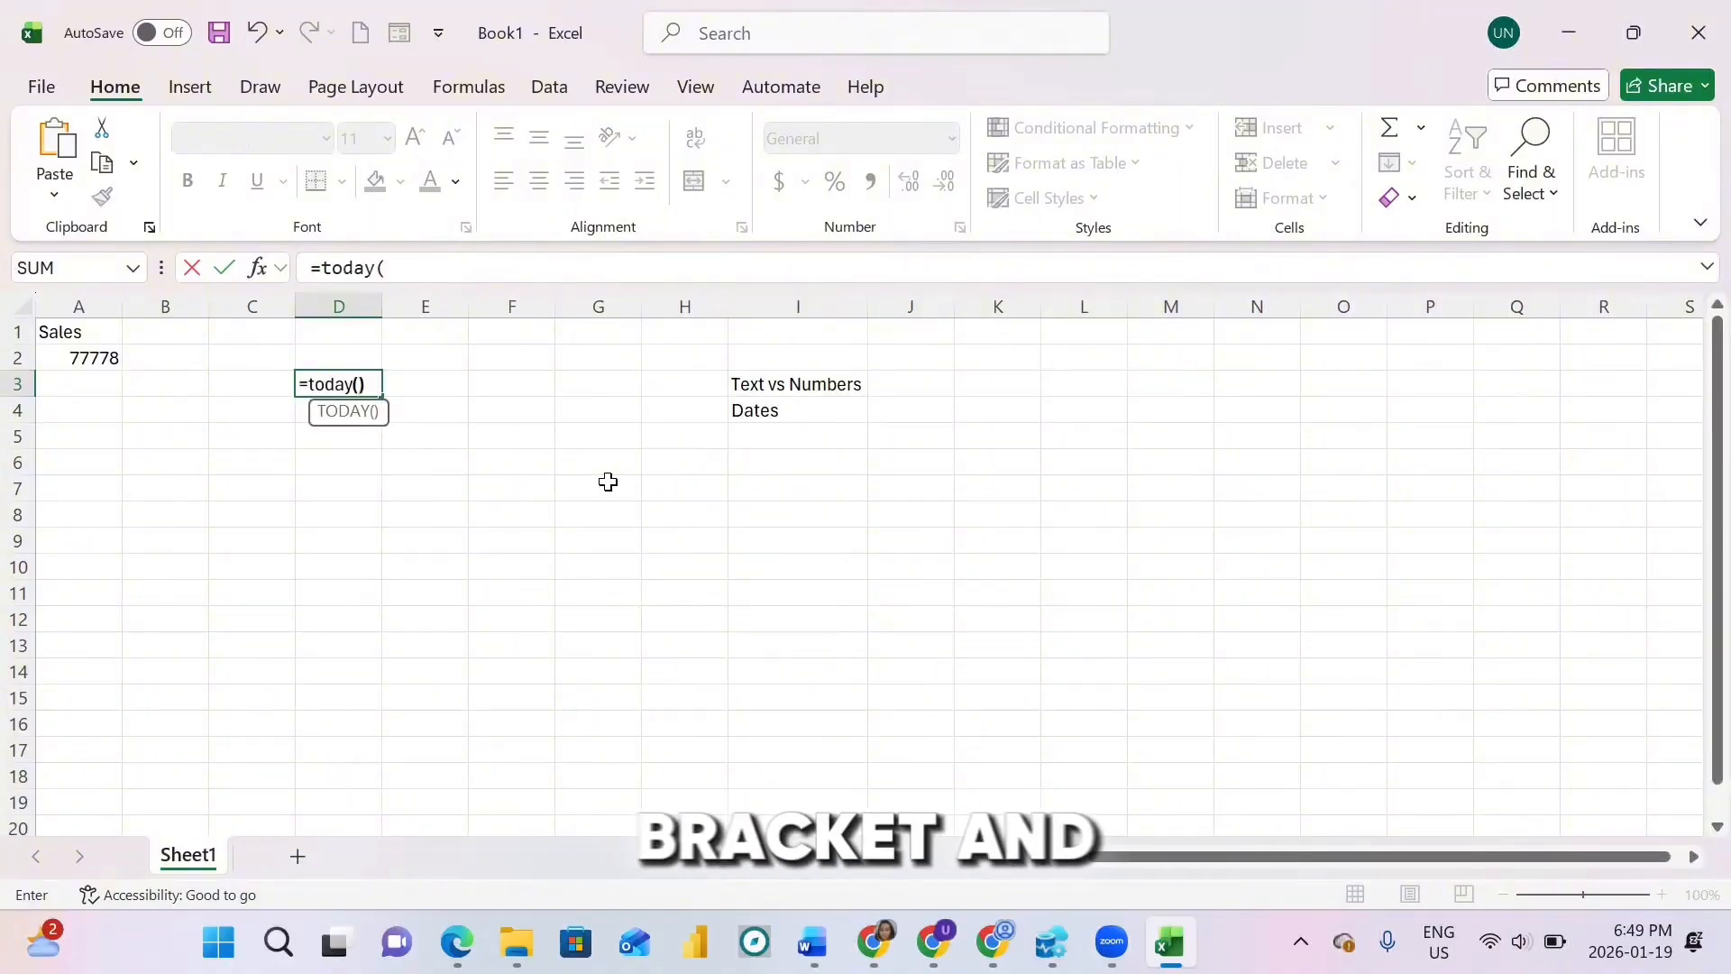
pyautogui.write(')')
pyautogui.press('Return')
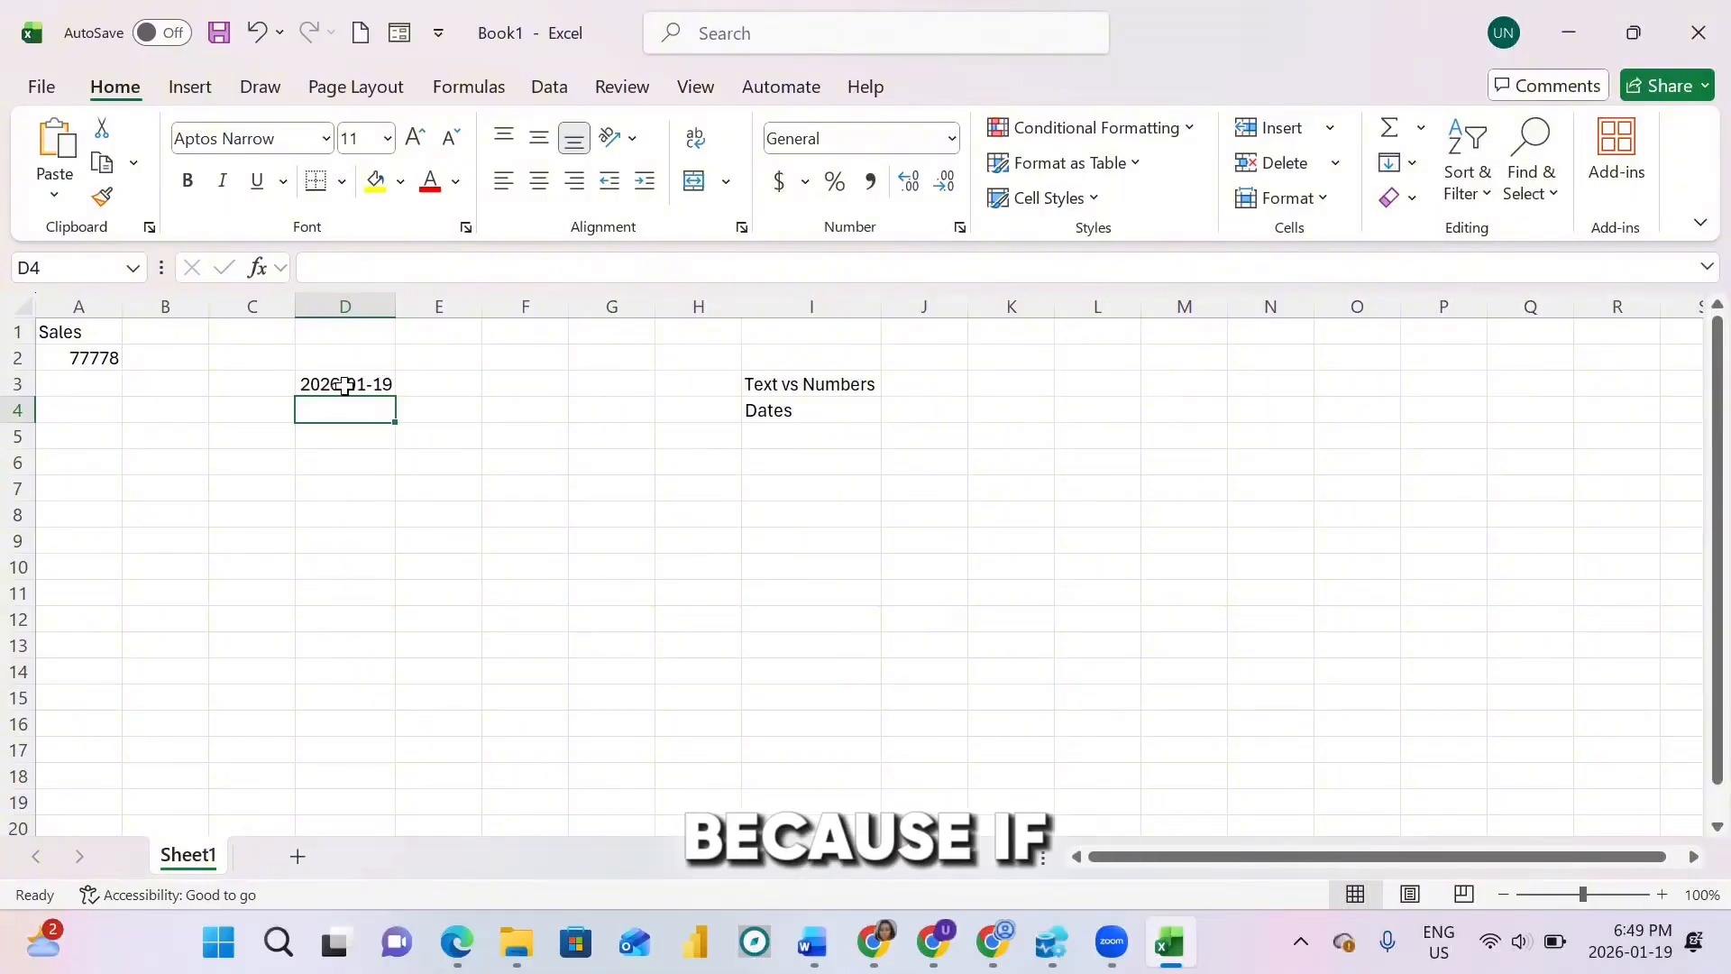
# Step: Type Jan 1st into cell E4 as a plain-text entry
pyautogui.click(419, 411)
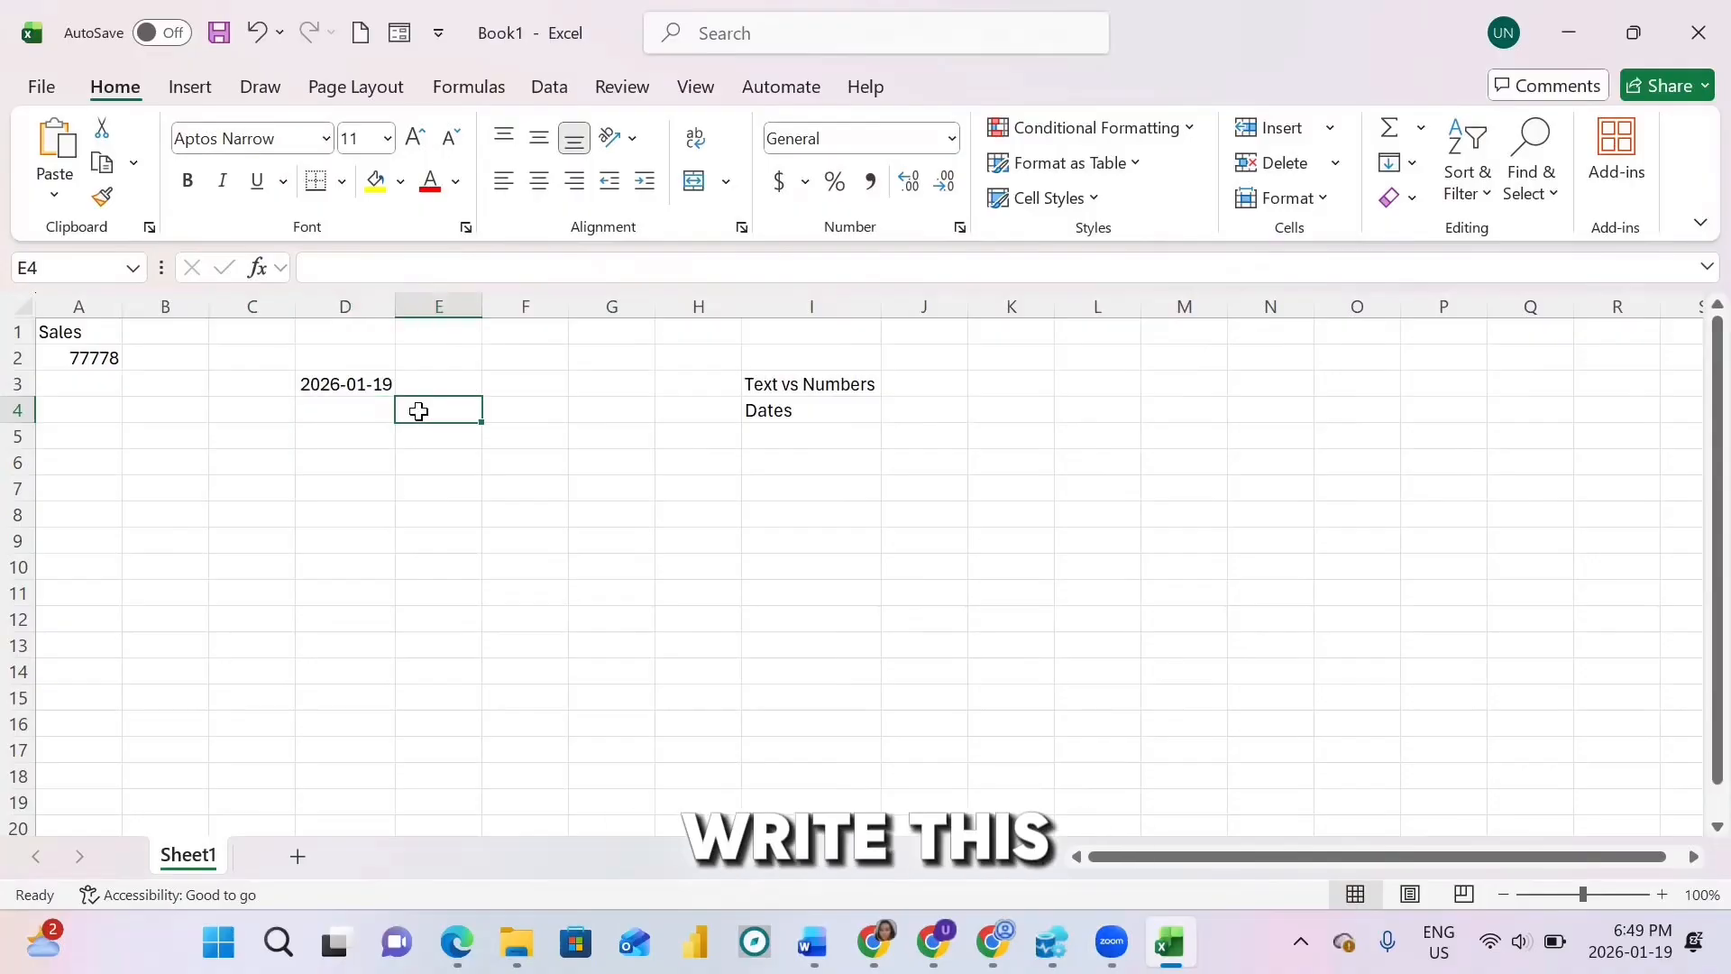
pyautogui.write('Jan')
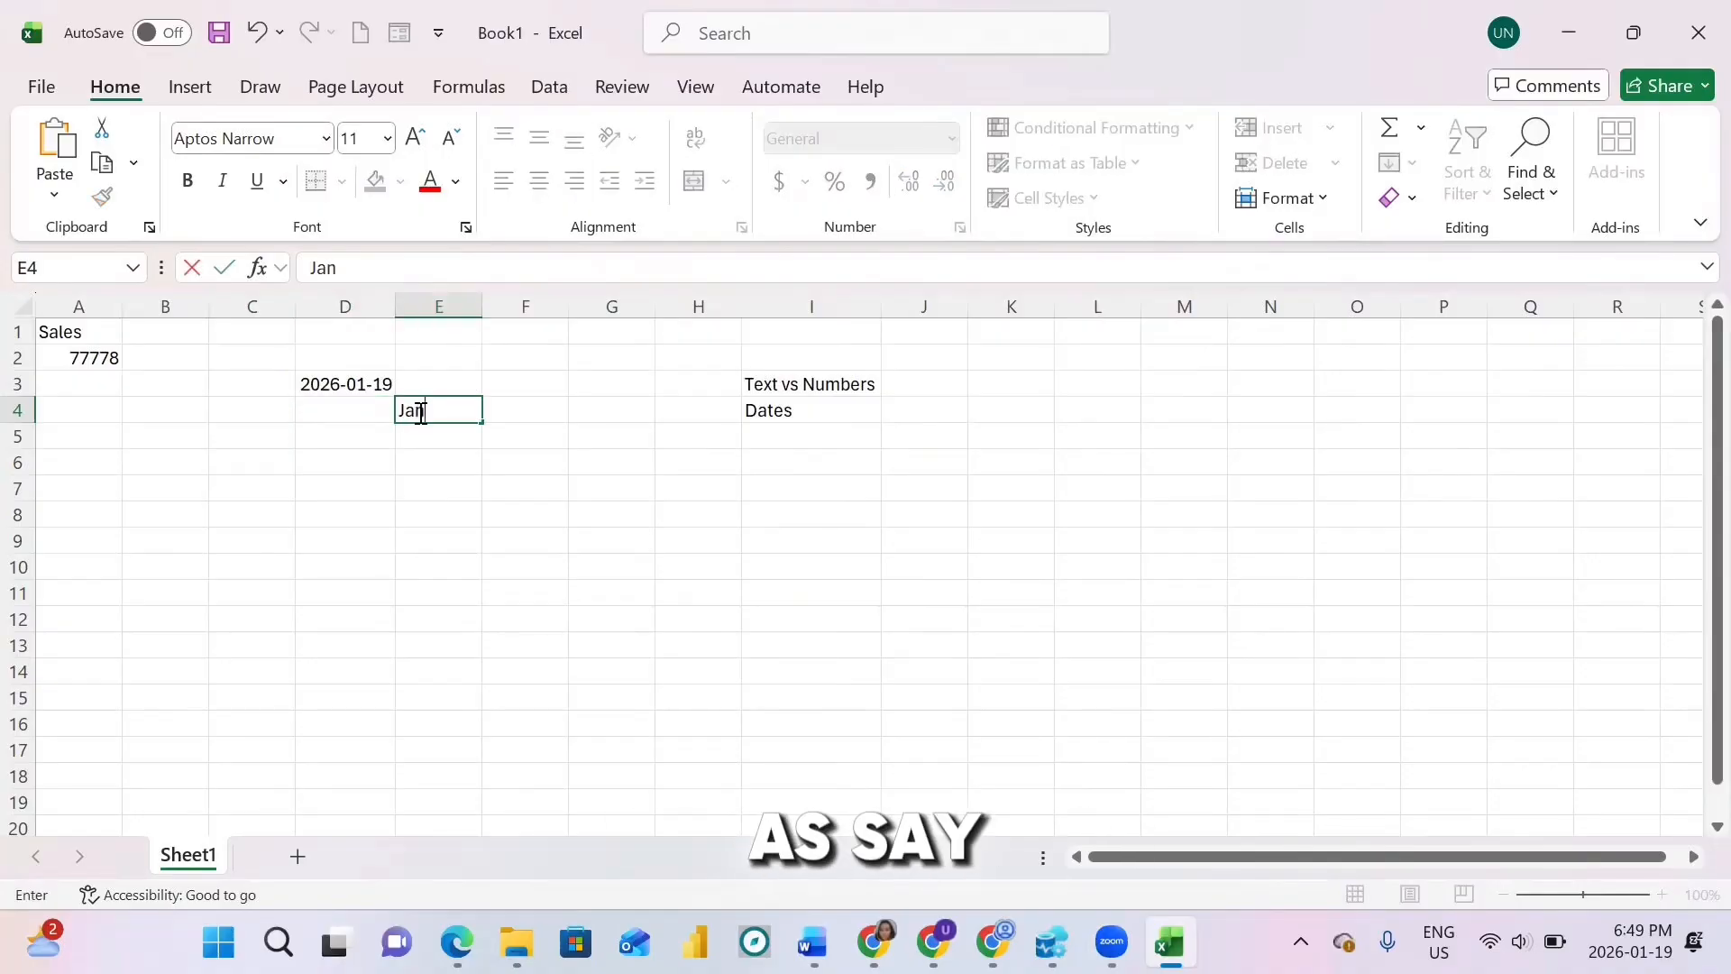
pyautogui.write(' 1s')
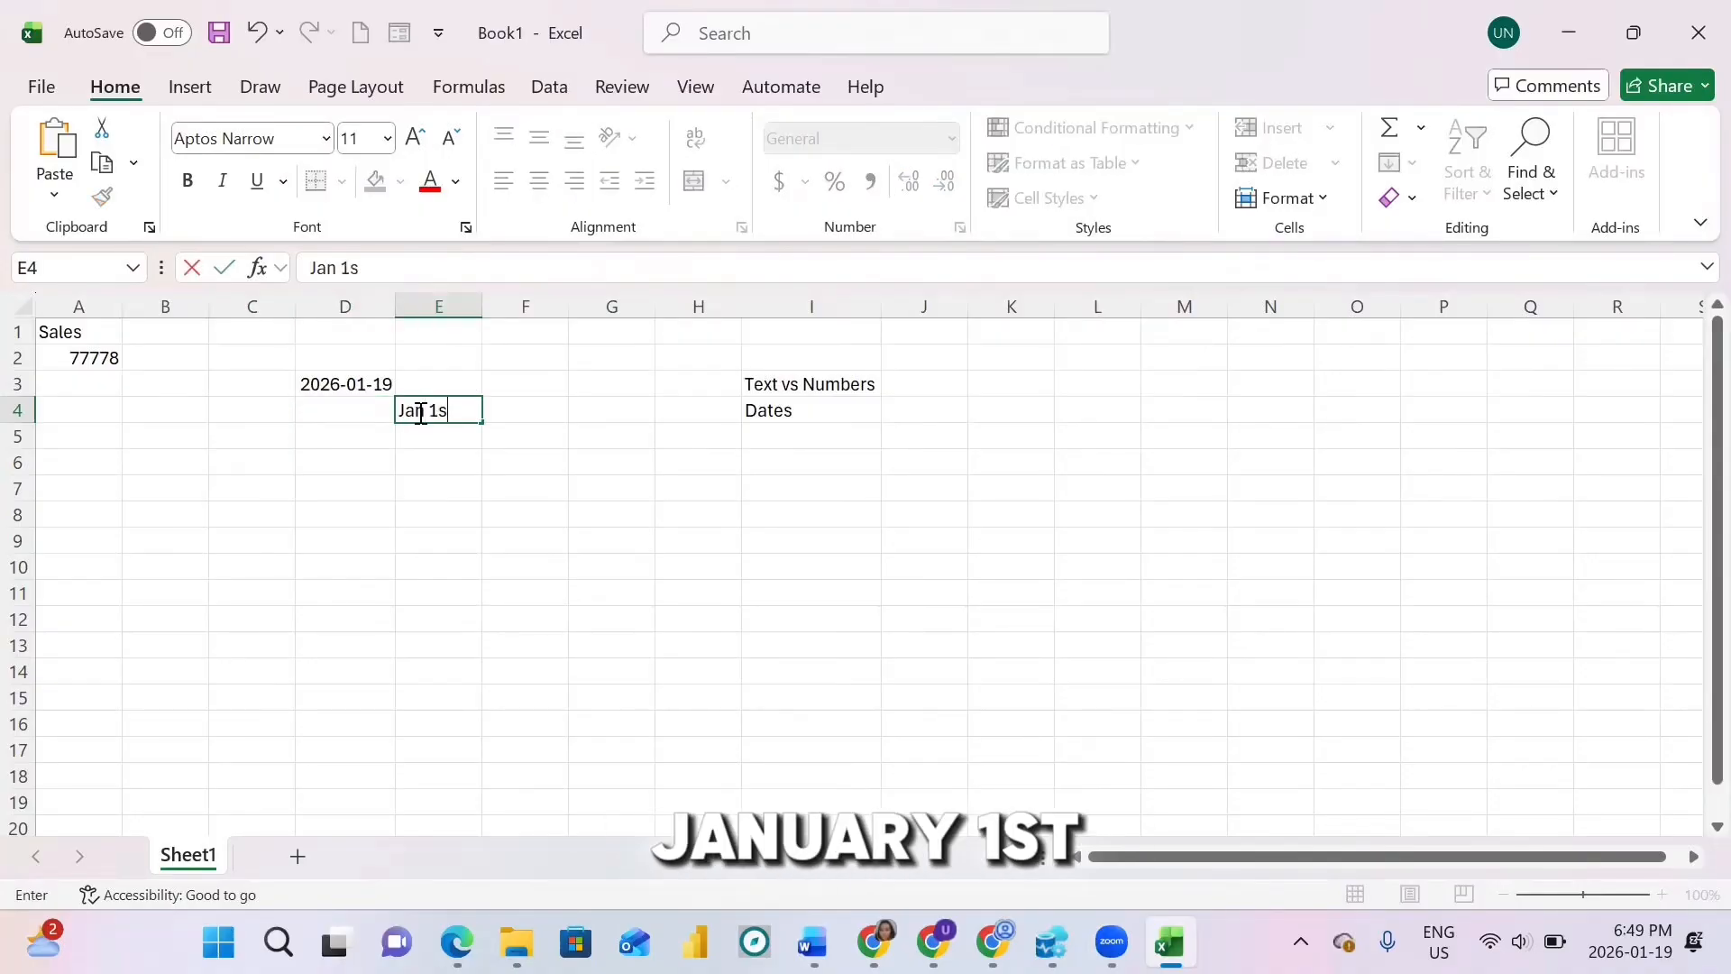
pyautogui.write('t')
pyautogui.click(452, 436)
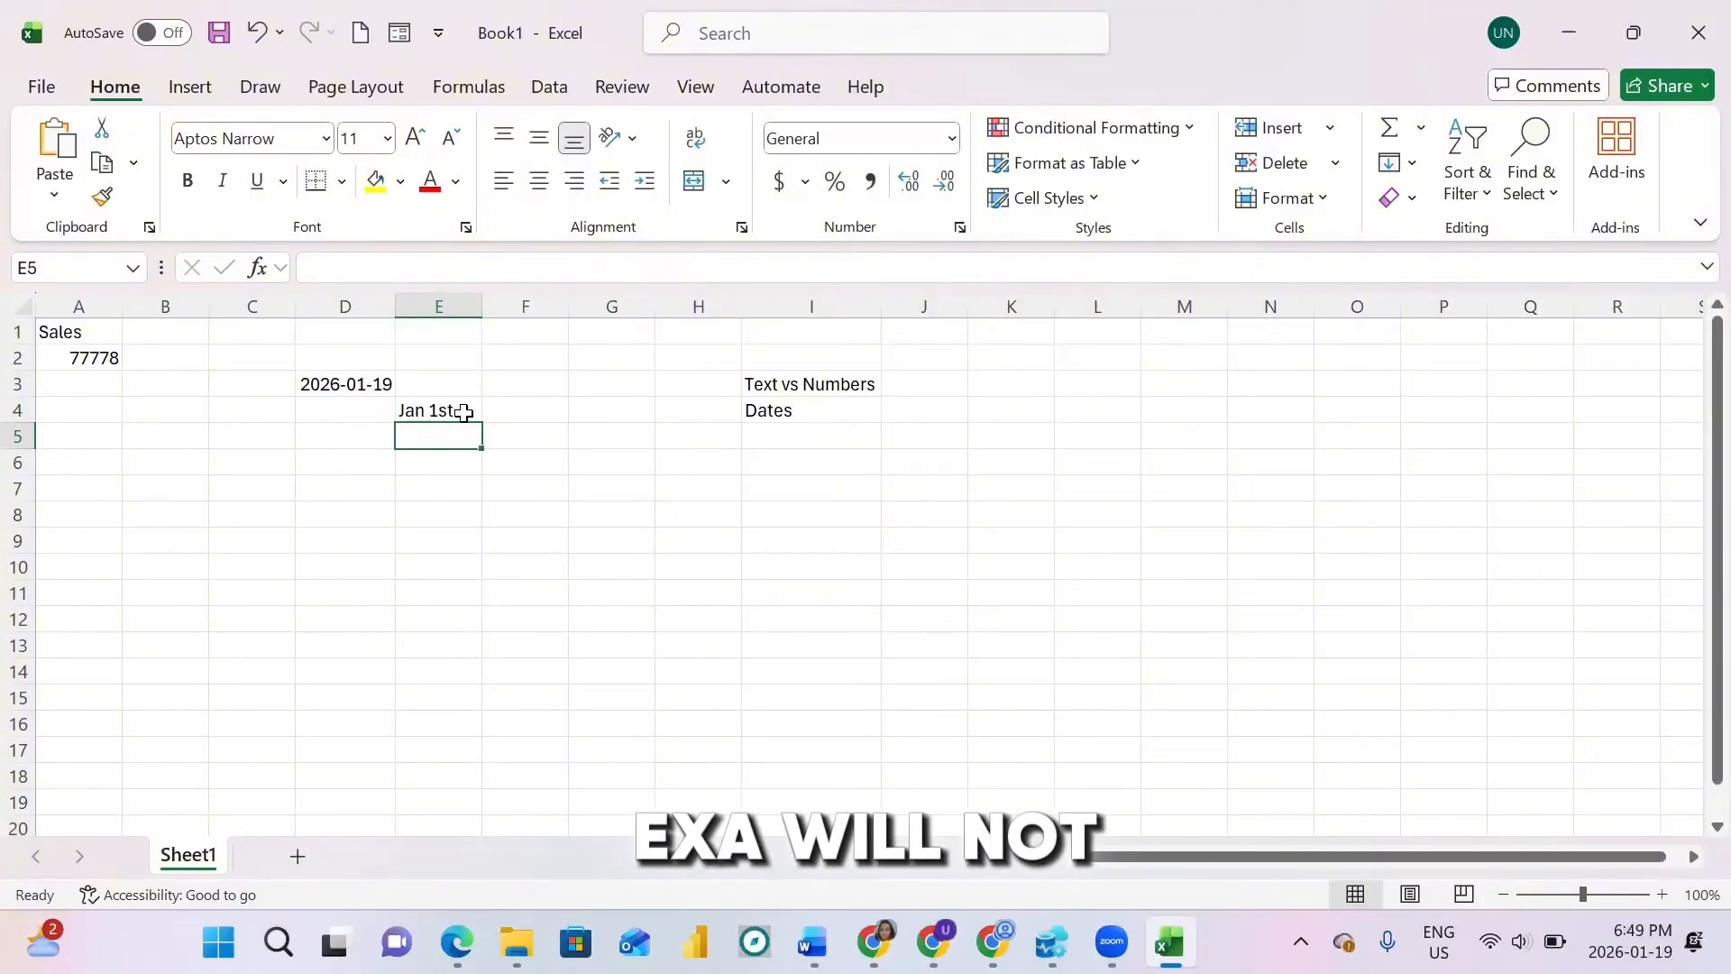
# Step: Compare the number formats of E4, the D3 date and the 77778 value in A2
pyautogui.click(463, 412)
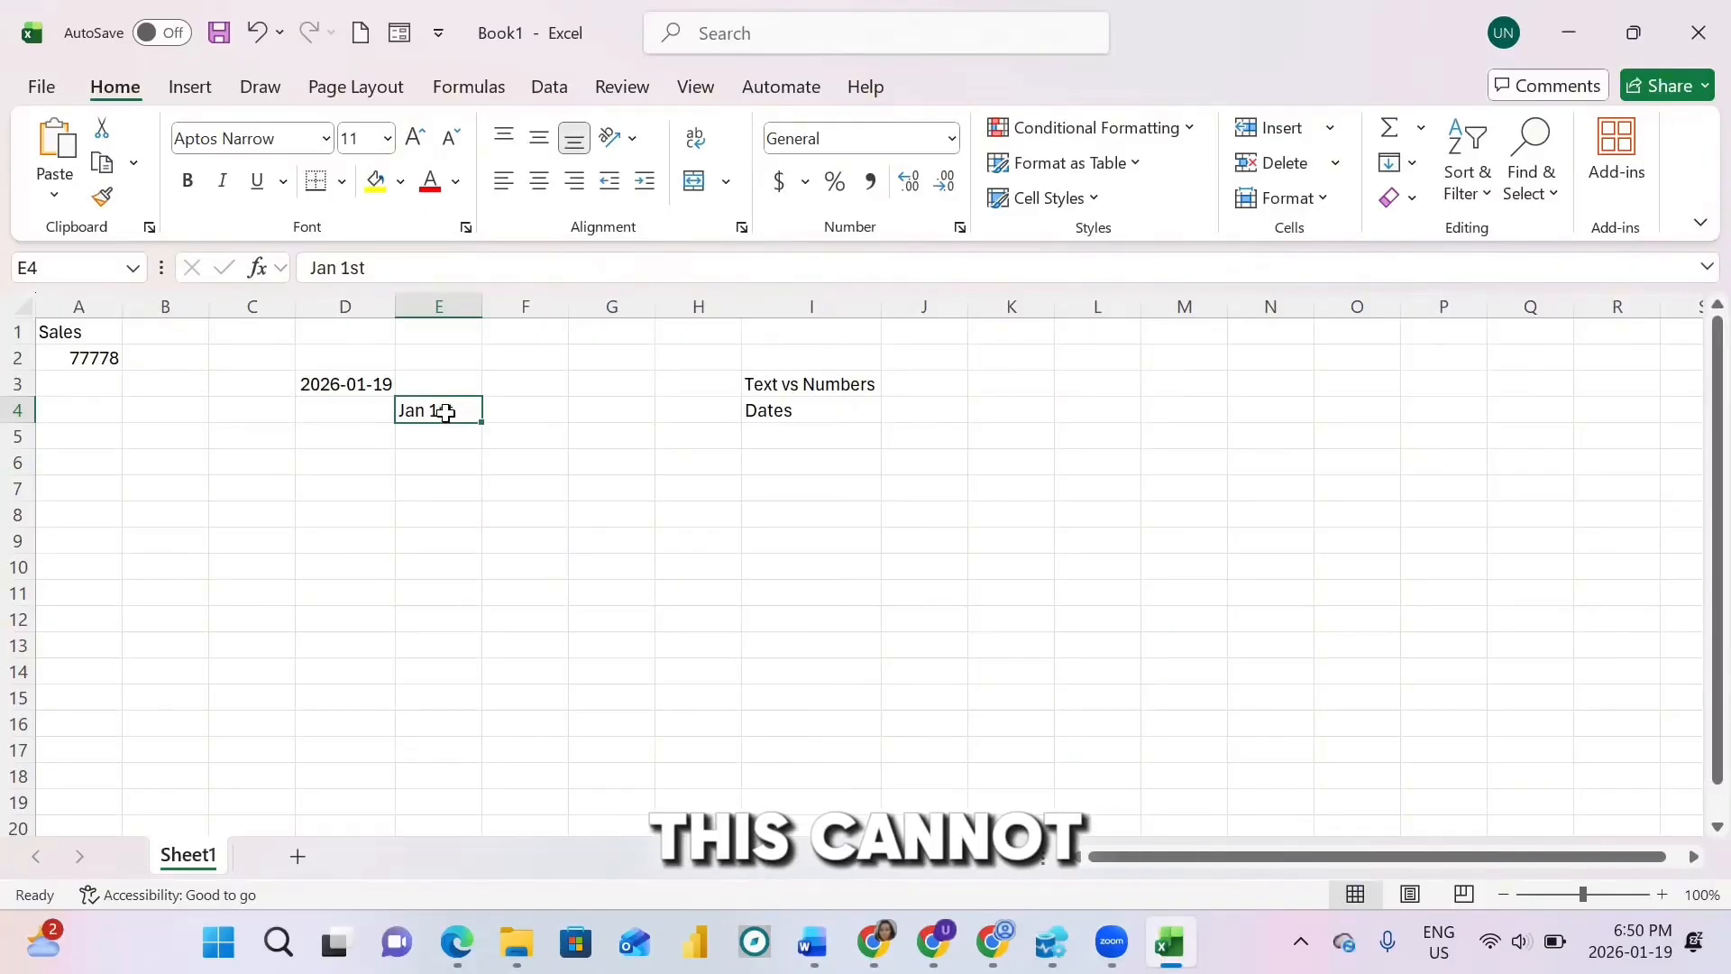
pyautogui.click(358, 384)
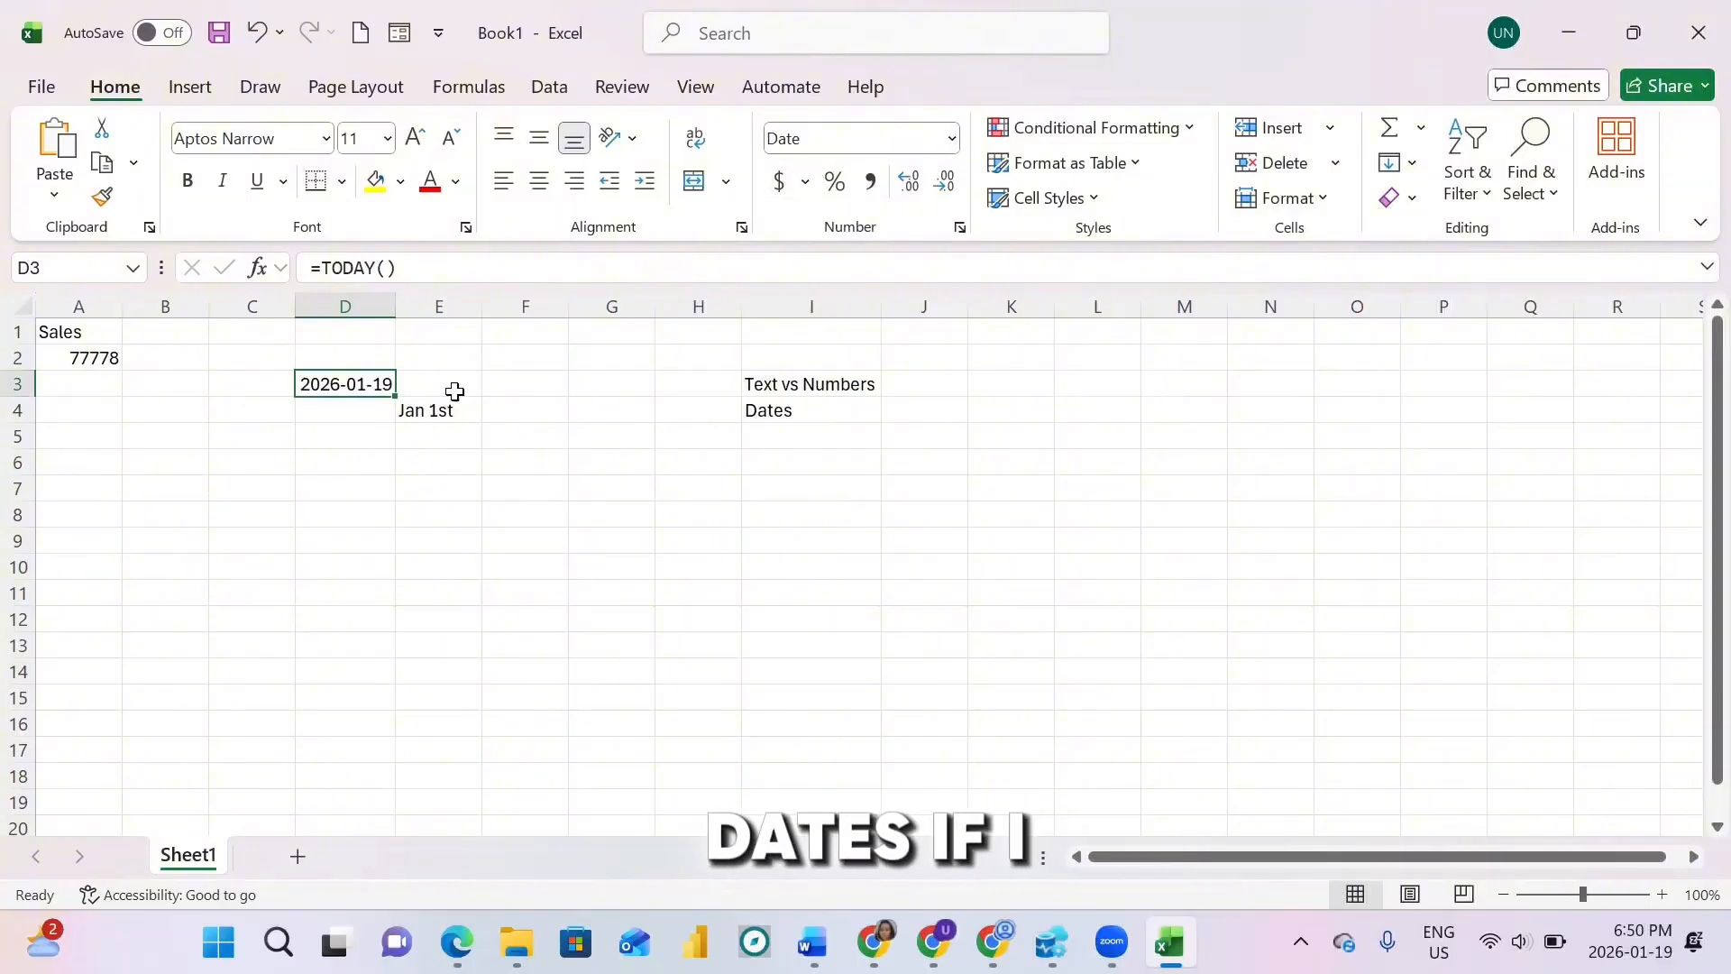
pyautogui.click(438, 413)
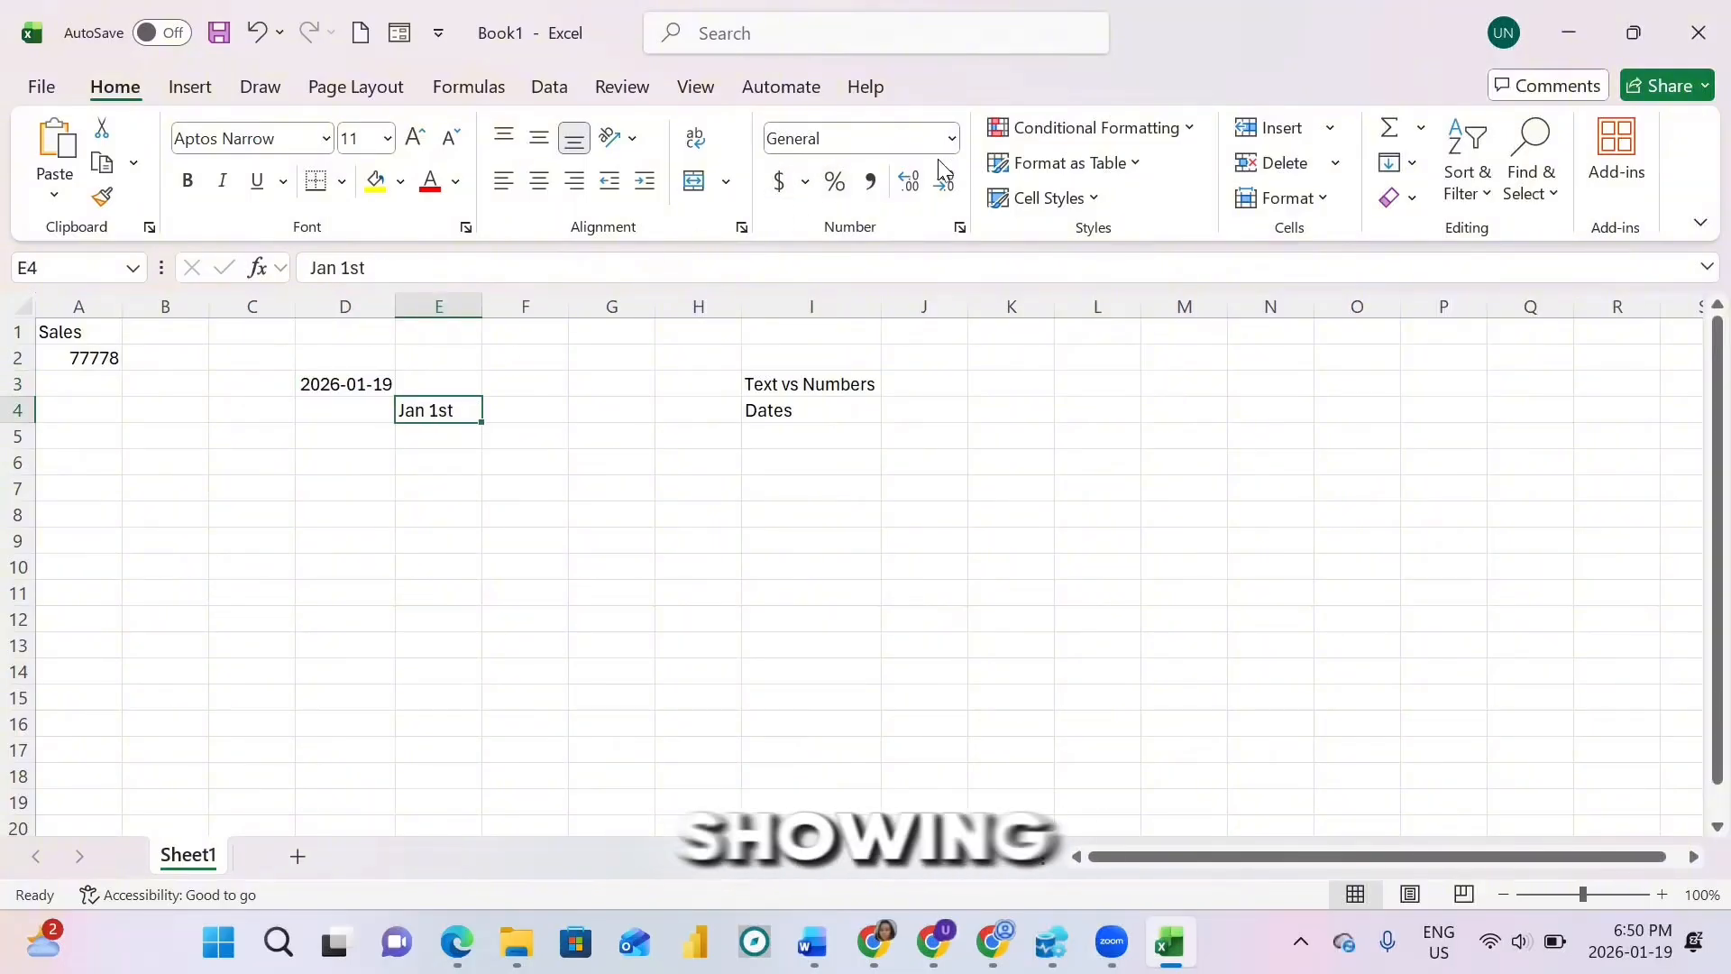
pyautogui.click(97, 358)
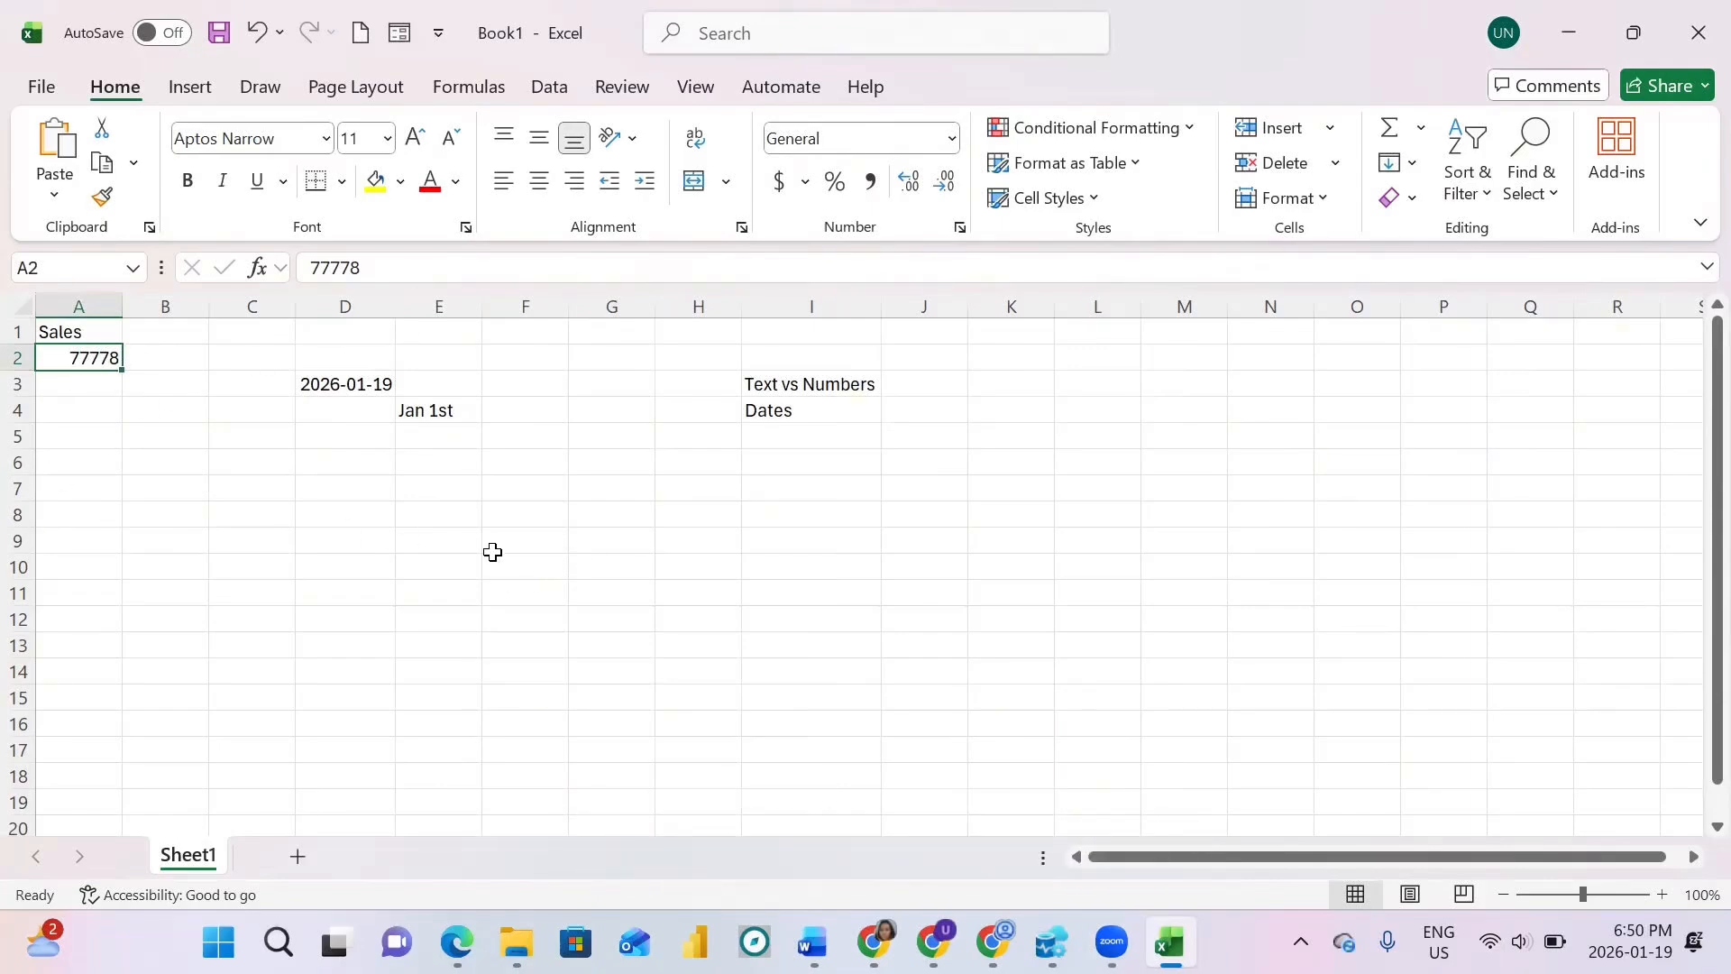
# Step: Note 'Enter vs Tab' in I5 and clear the practice entries from A1:E4
pyautogui.click(781, 439)
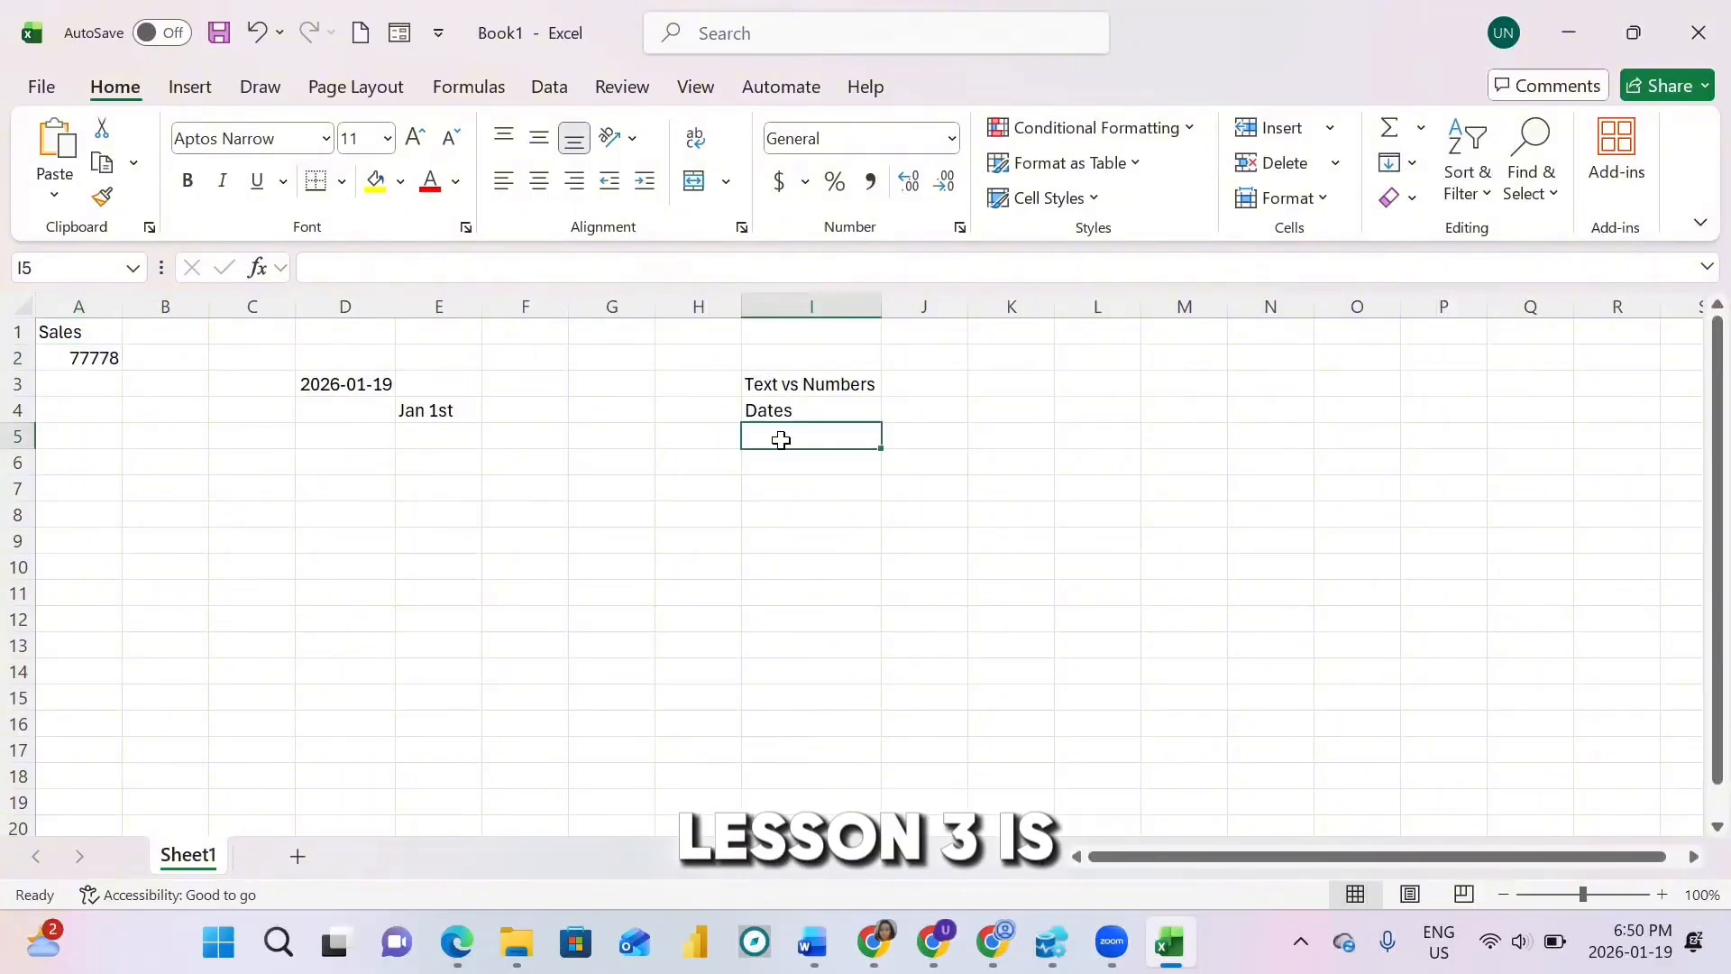
pyautogui.write('Enter vs')
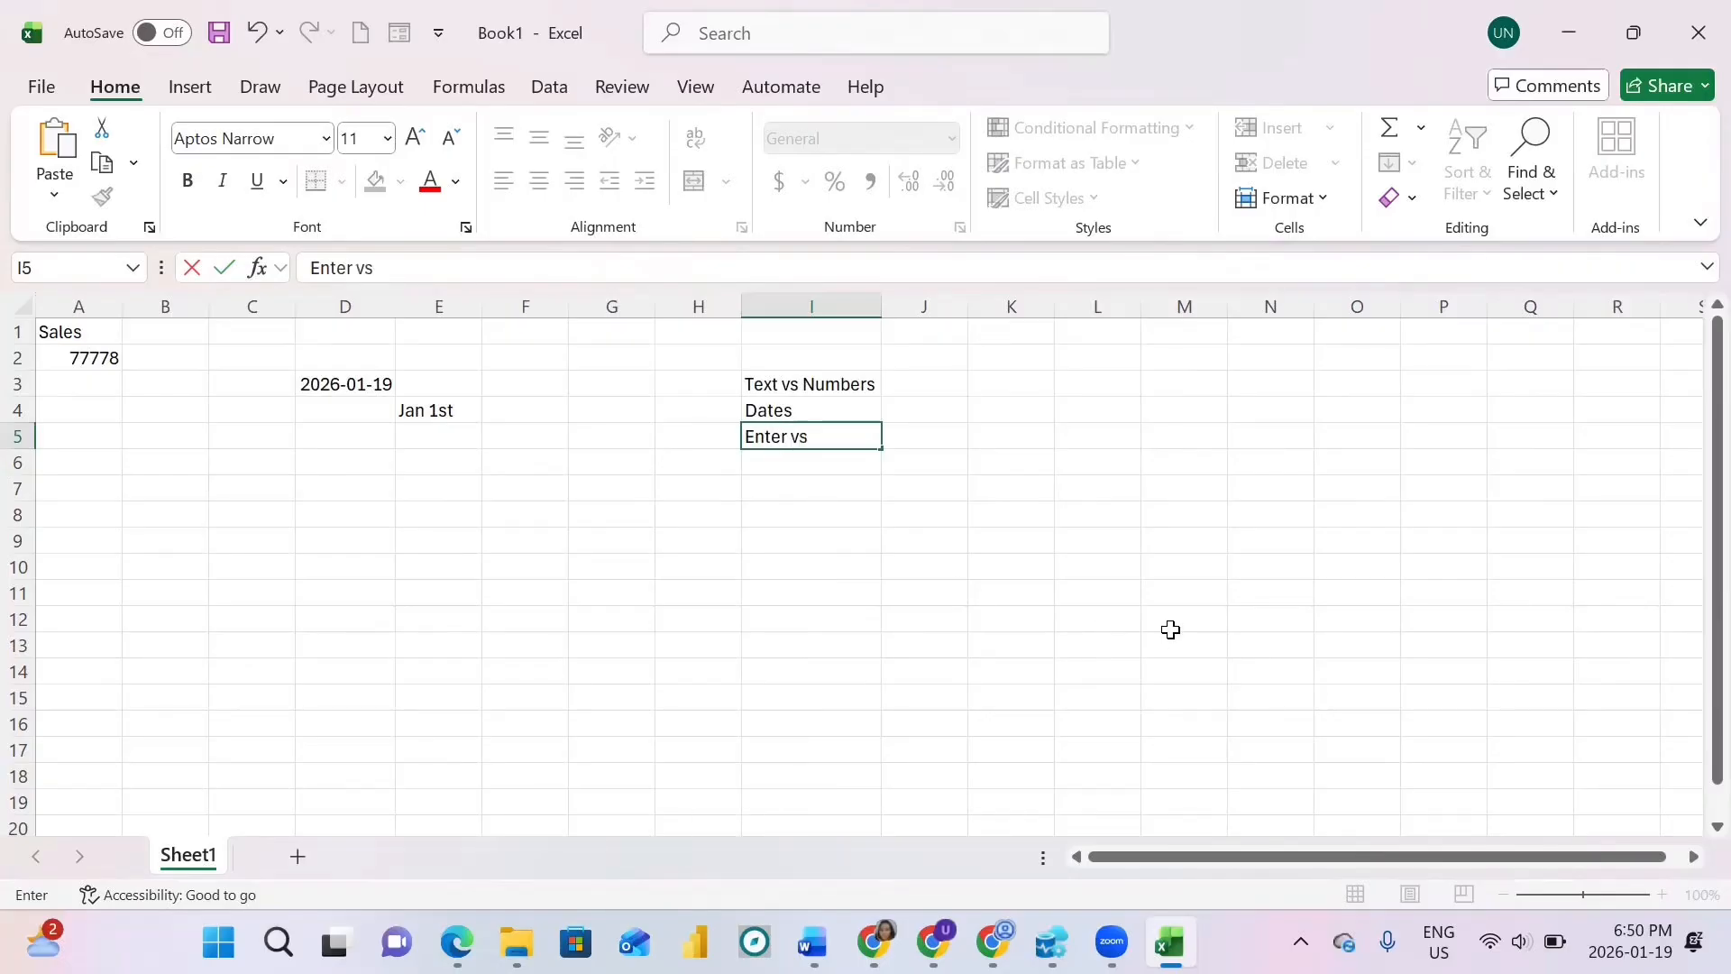
pyautogui.write(' Tab')
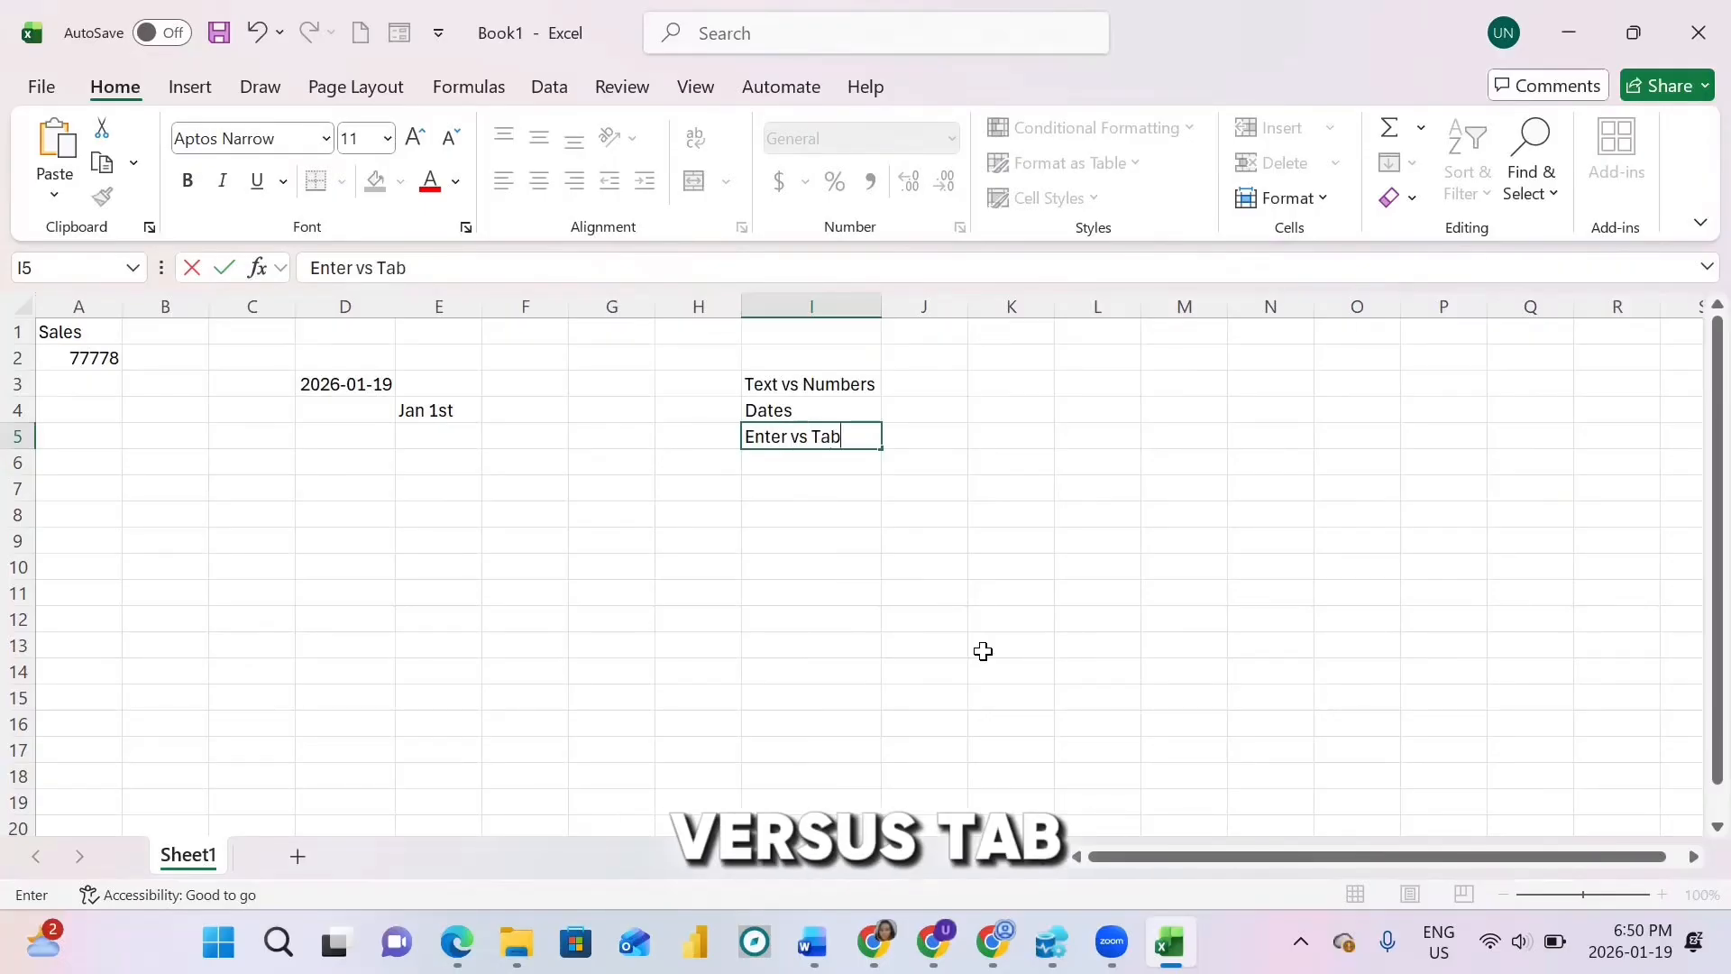
pyautogui.moveTo(63, 331); pyautogui.dragTo(435, 420)
pyautogui.press('Delete')
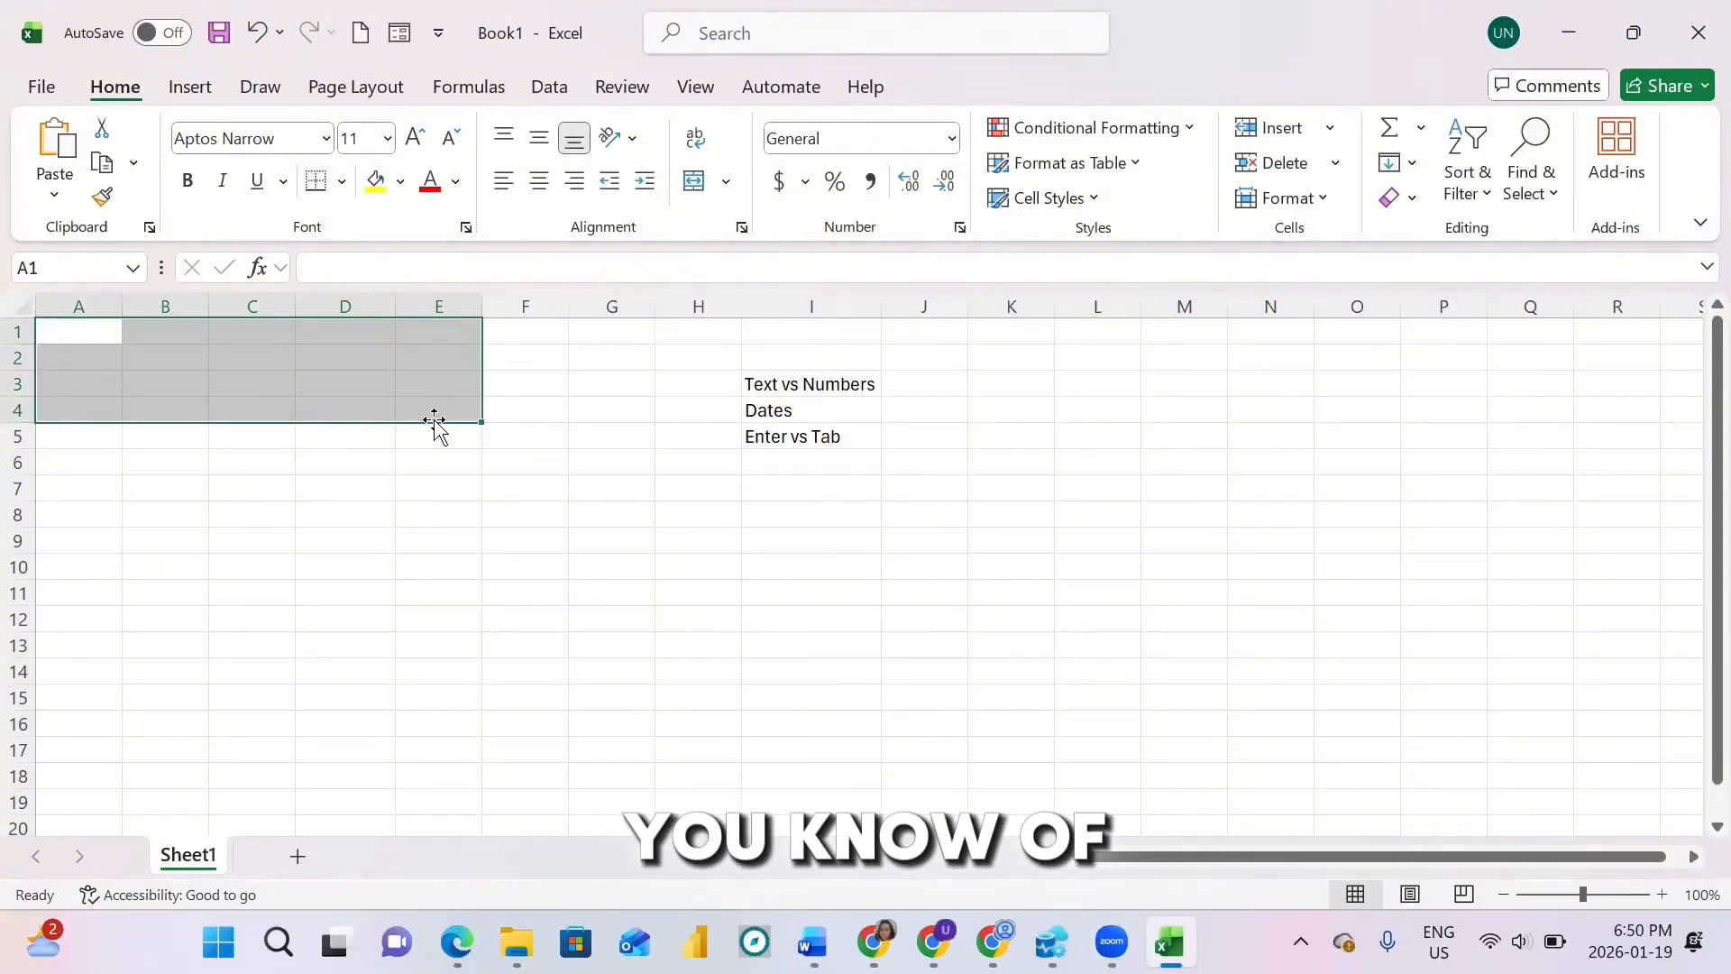
pyautogui.click(117, 478)
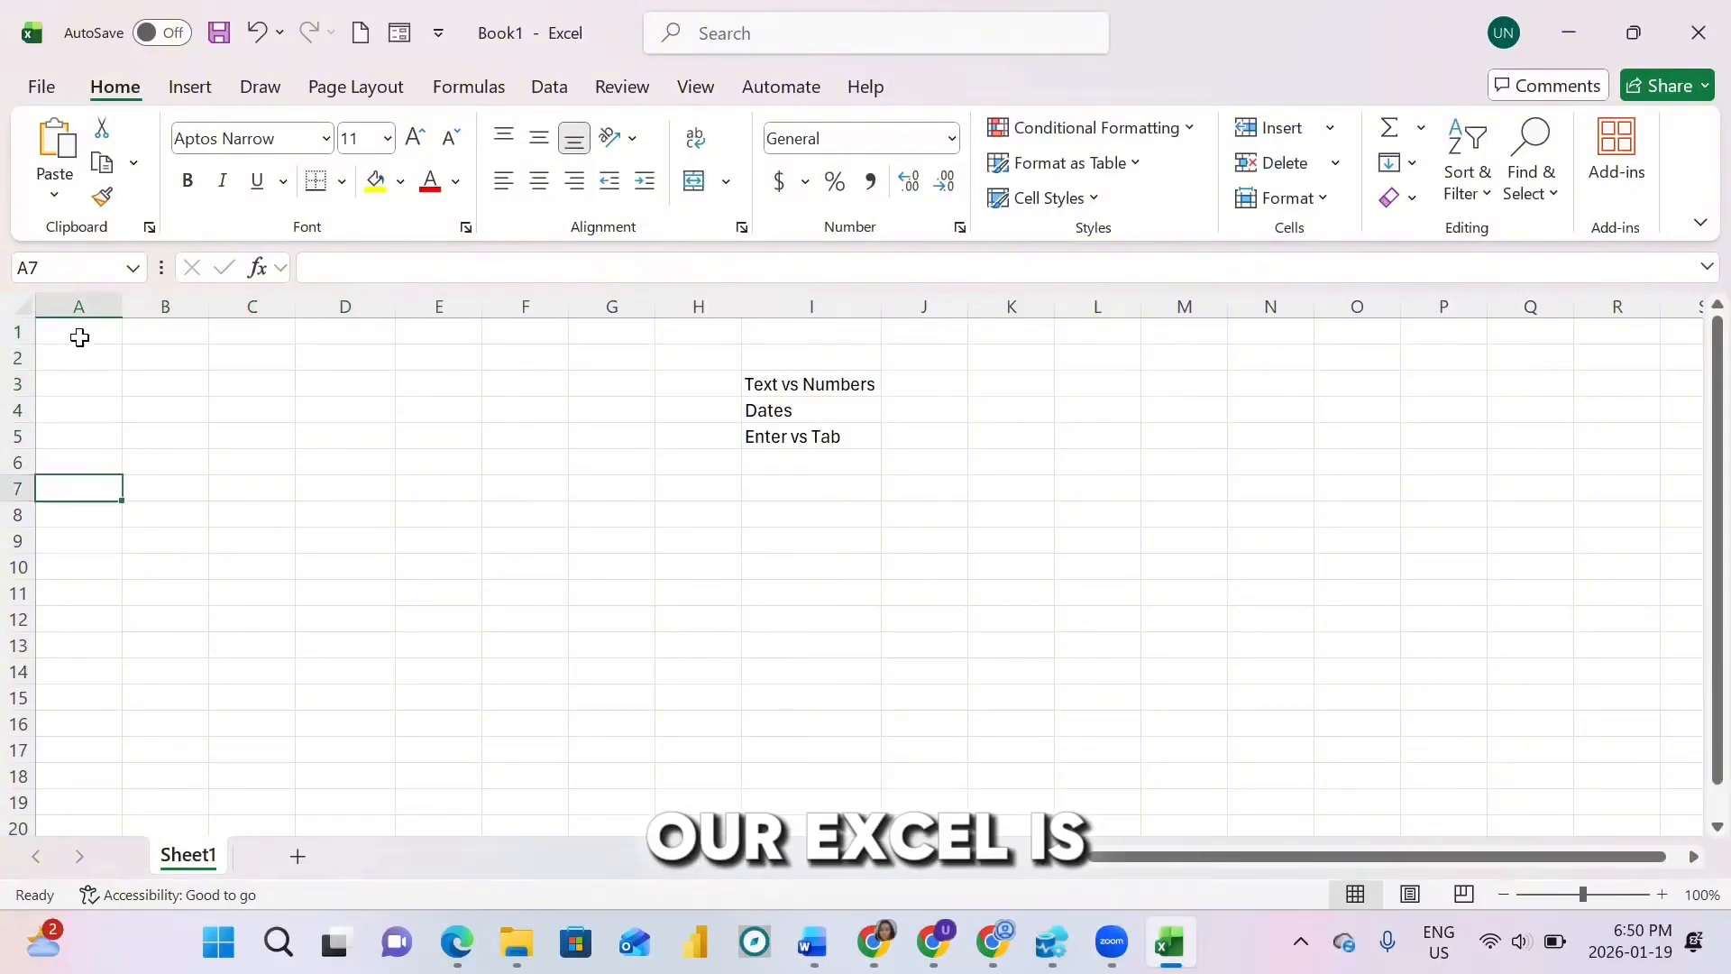
# Step: Enter the Name header in A1 and type Tab into cell E10
pyautogui.click(80, 337)
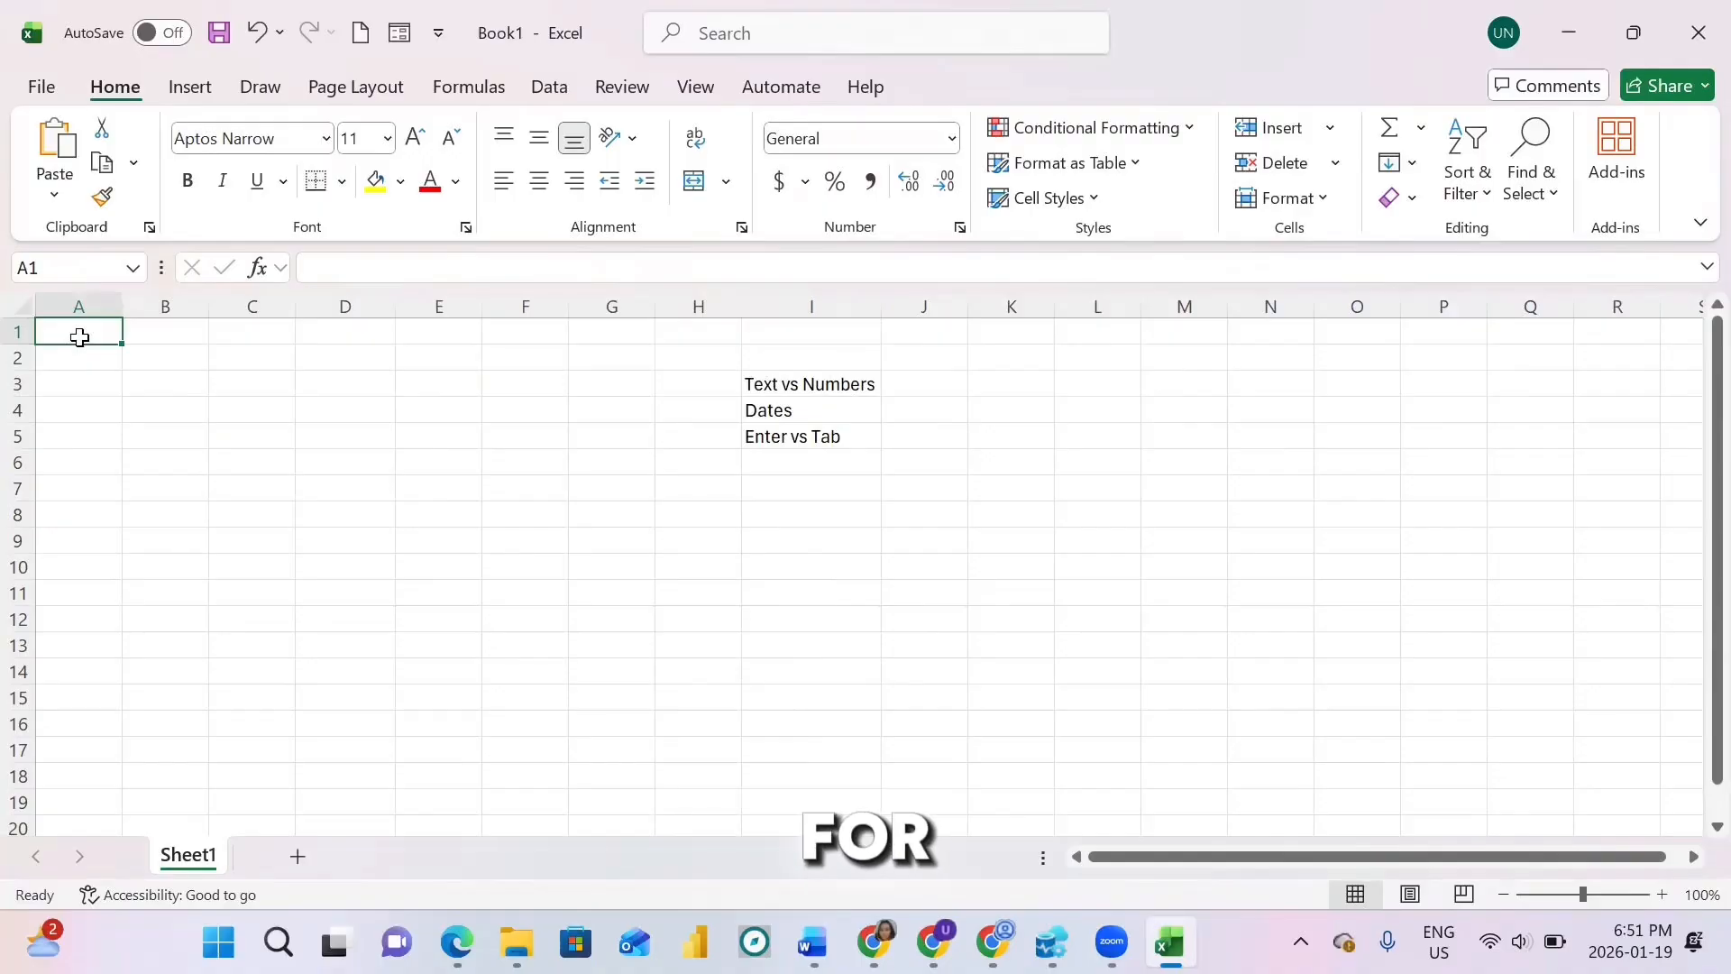
pyautogui.doubleClick(80, 336)
pyautogui.write('Name')
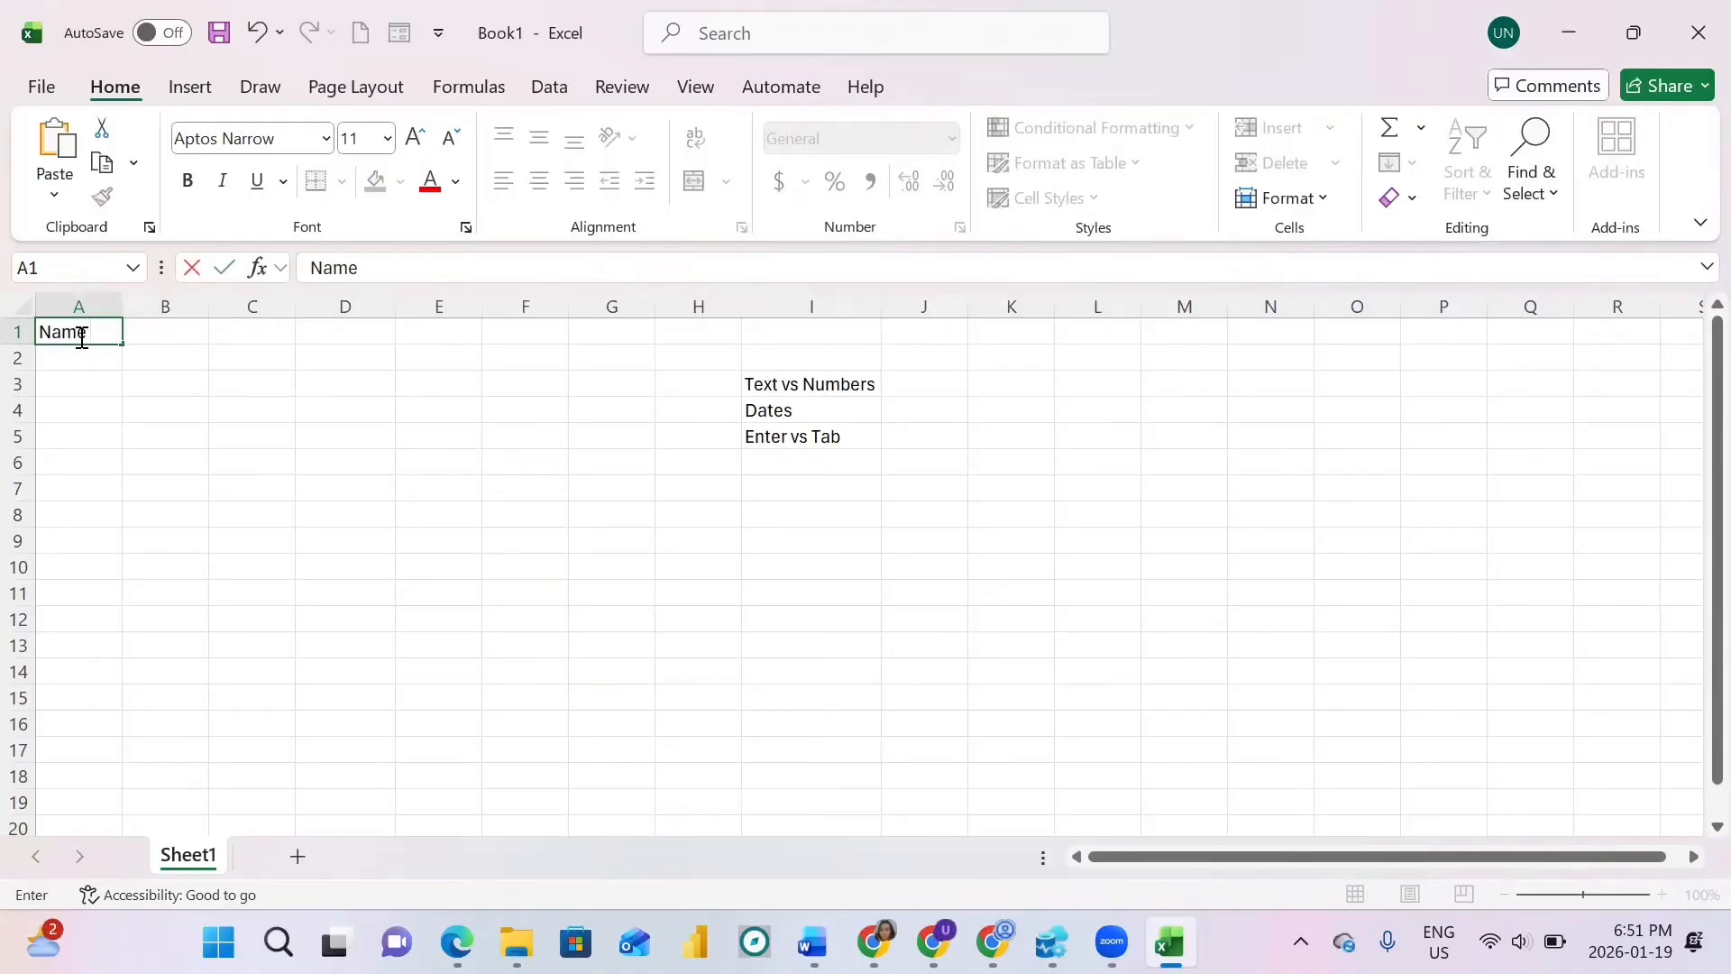
pyautogui.press('Tab')
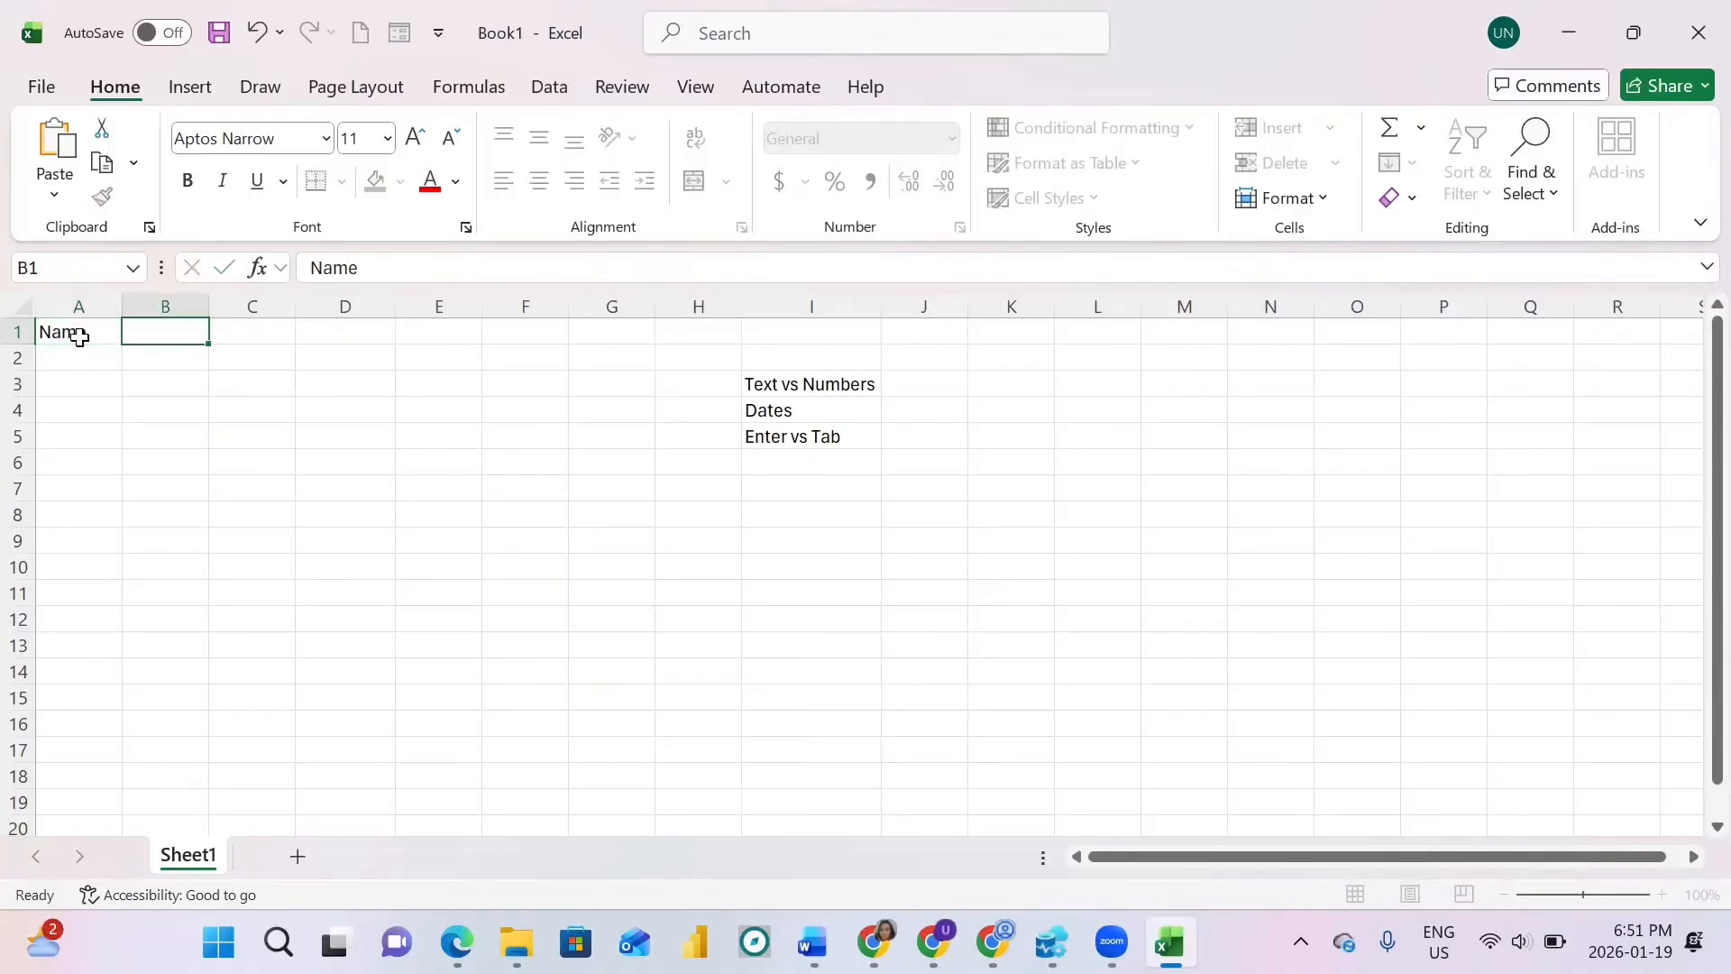
pyautogui.click(80, 337)
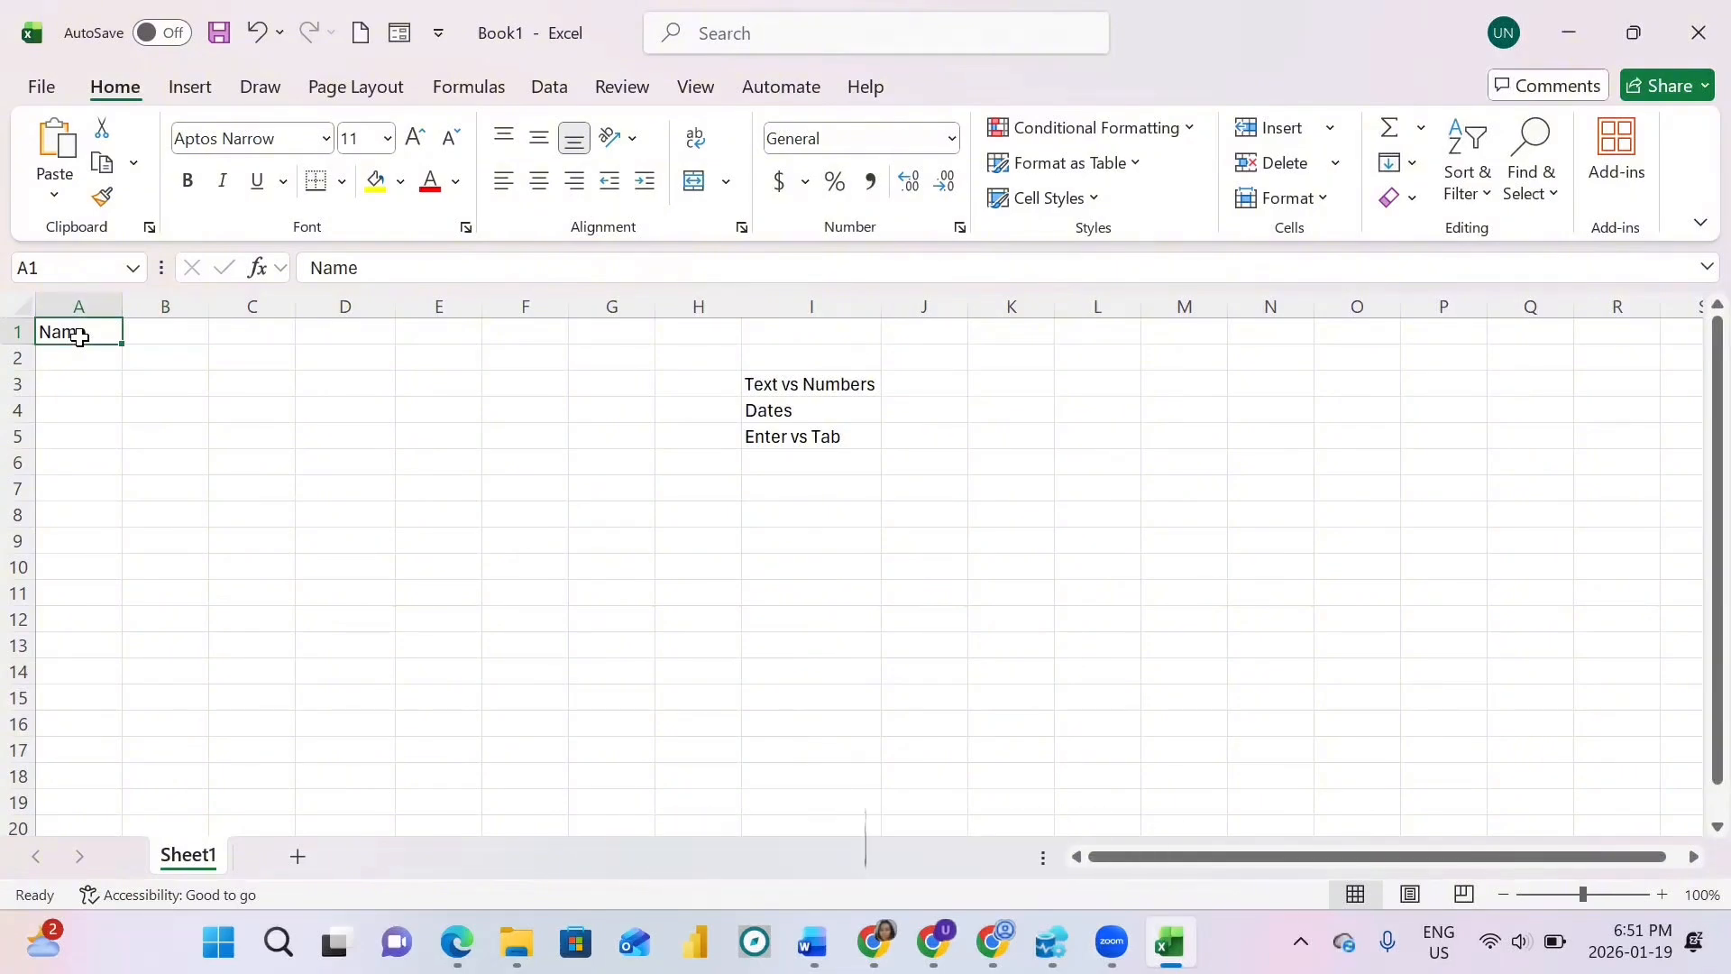
pyautogui.click(168, 337)
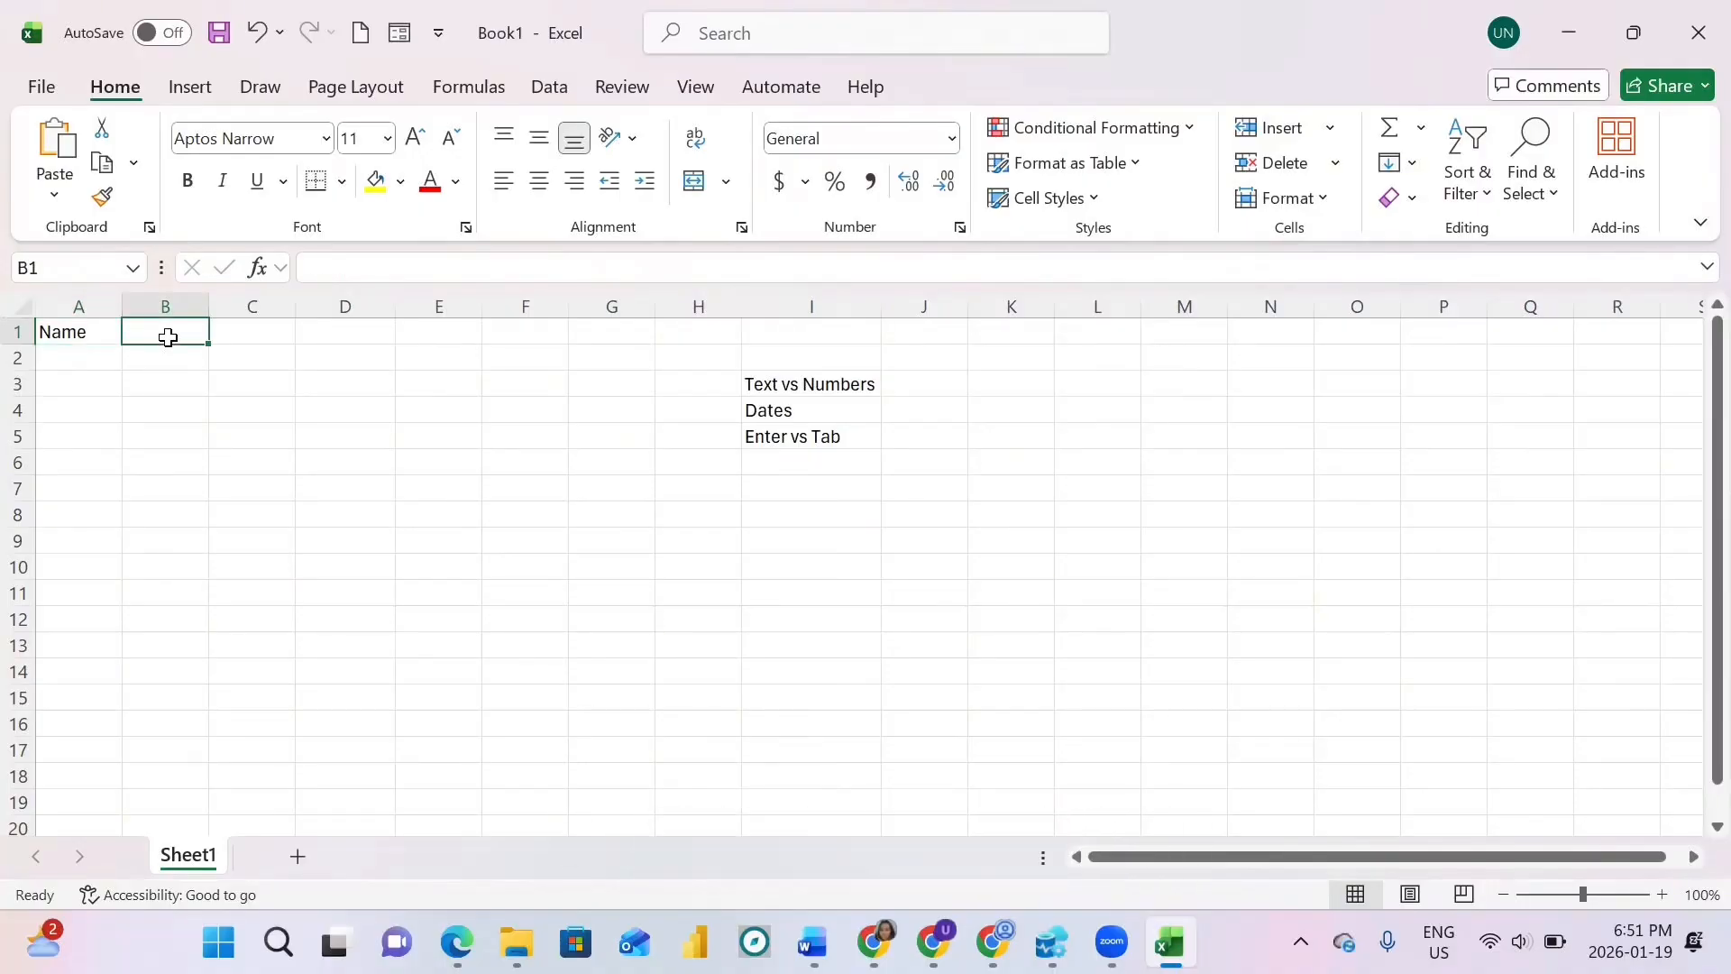
pyautogui.click(80, 333)
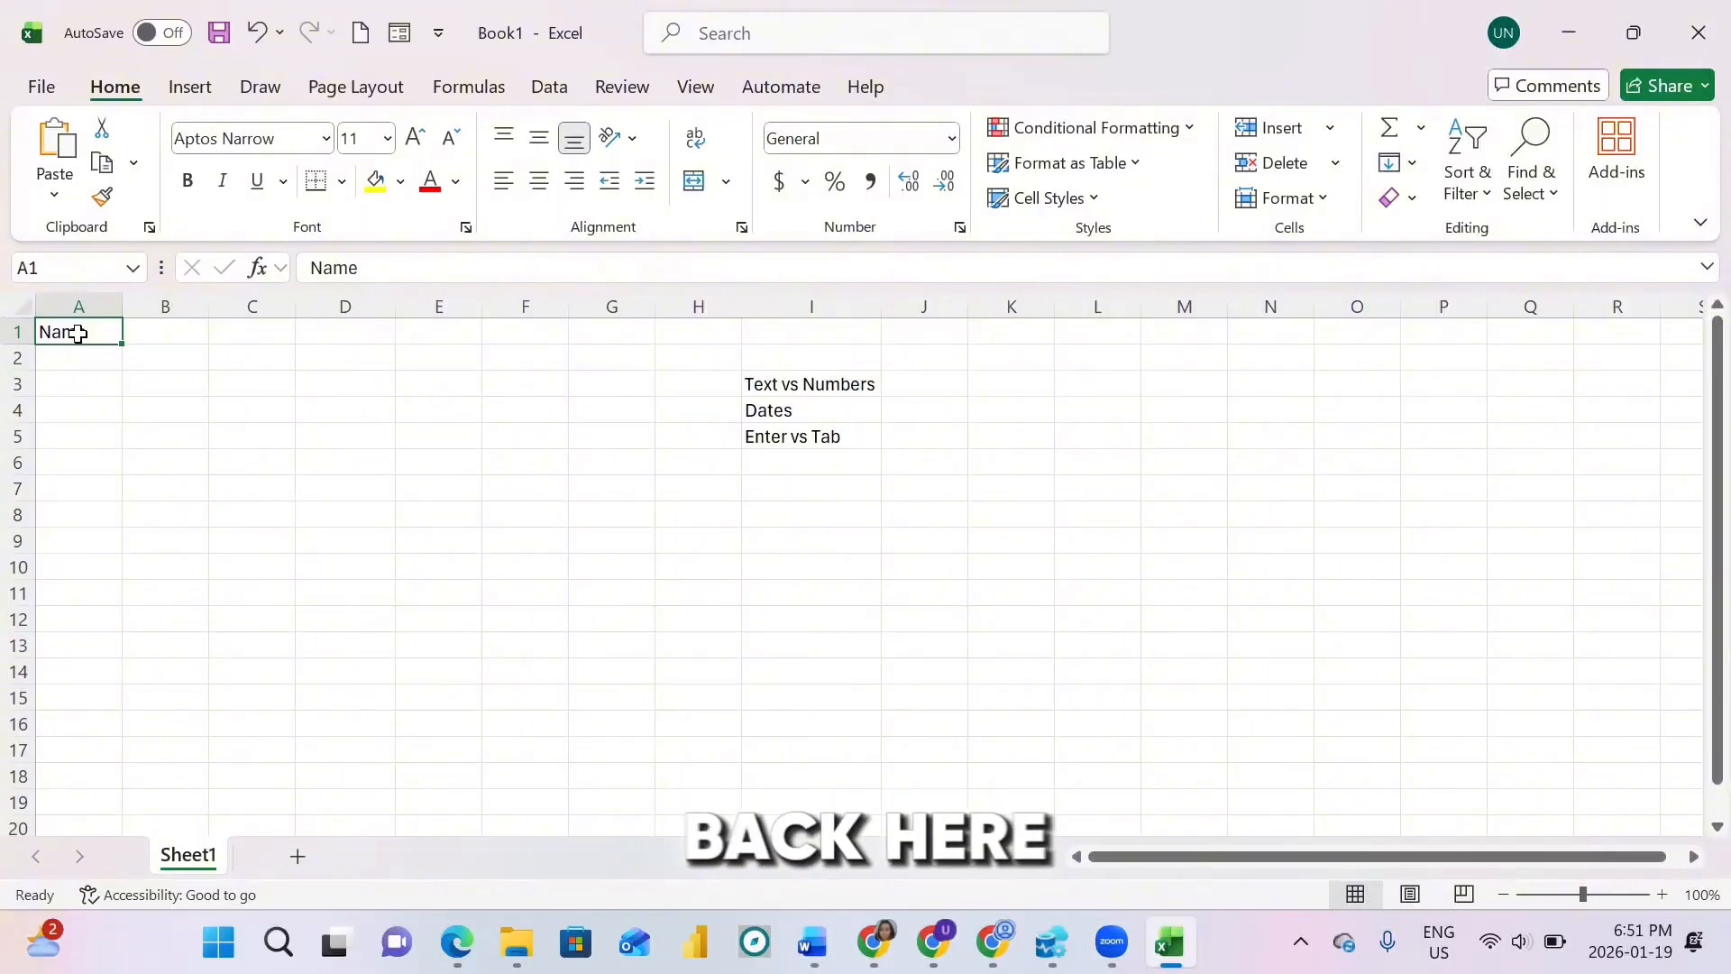
pyautogui.press('Tab')
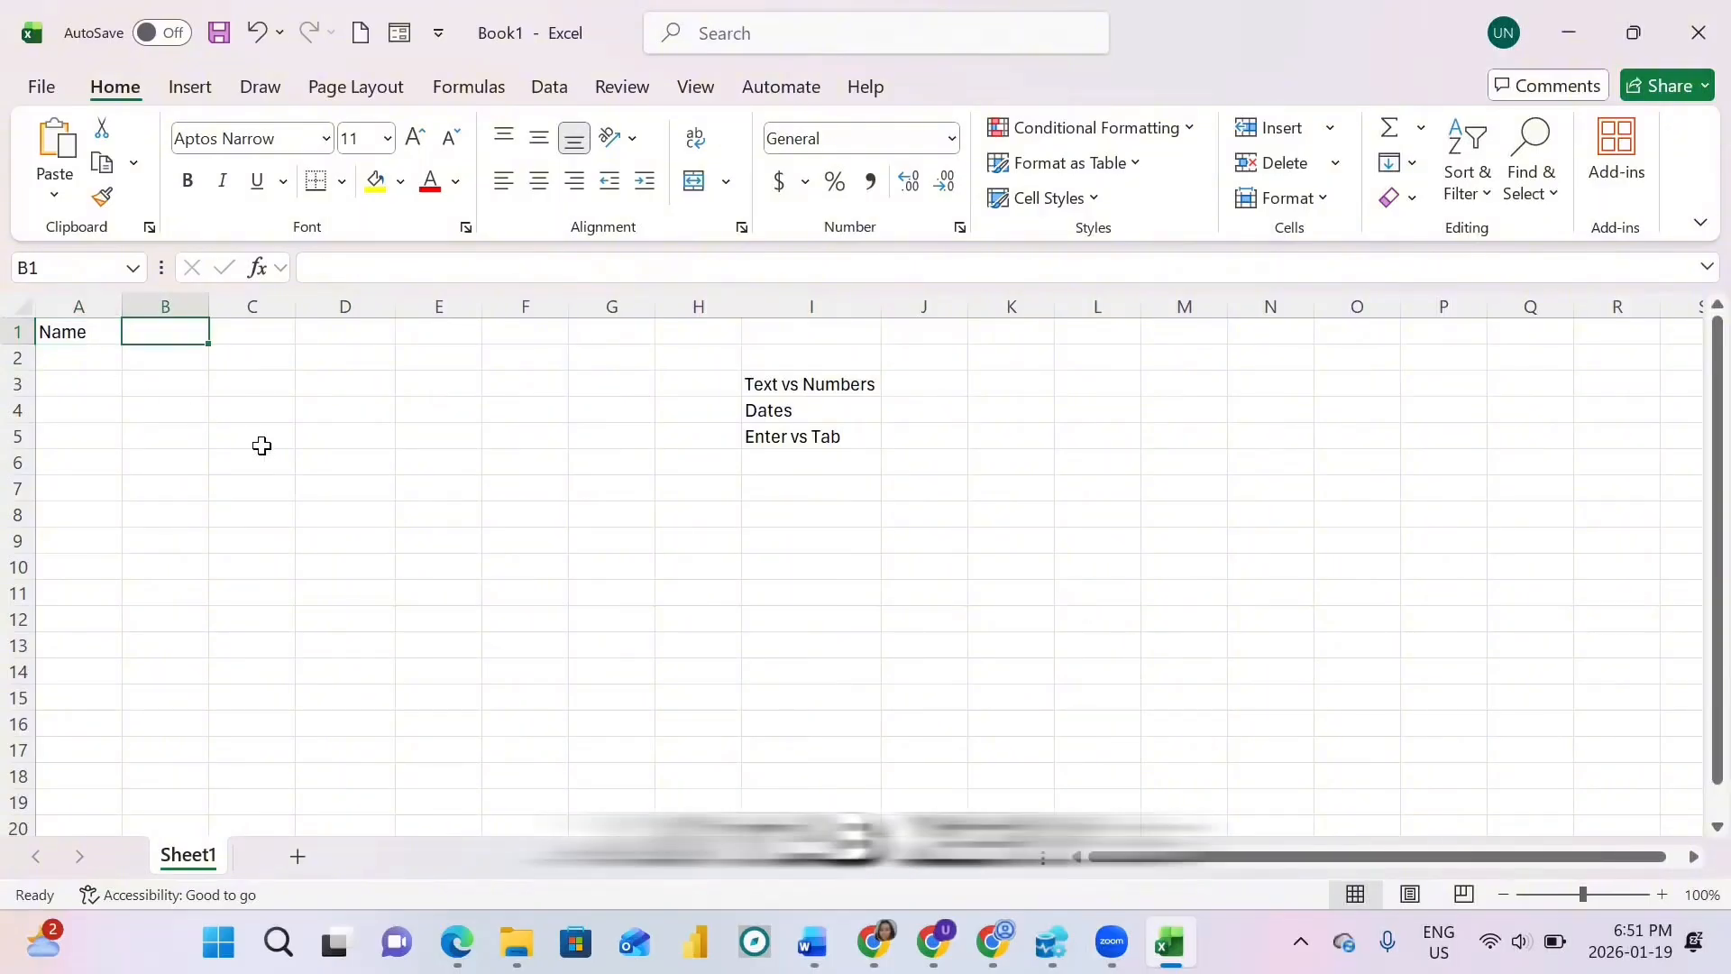
pyautogui.click(476, 566)
pyautogui.write('Tab')
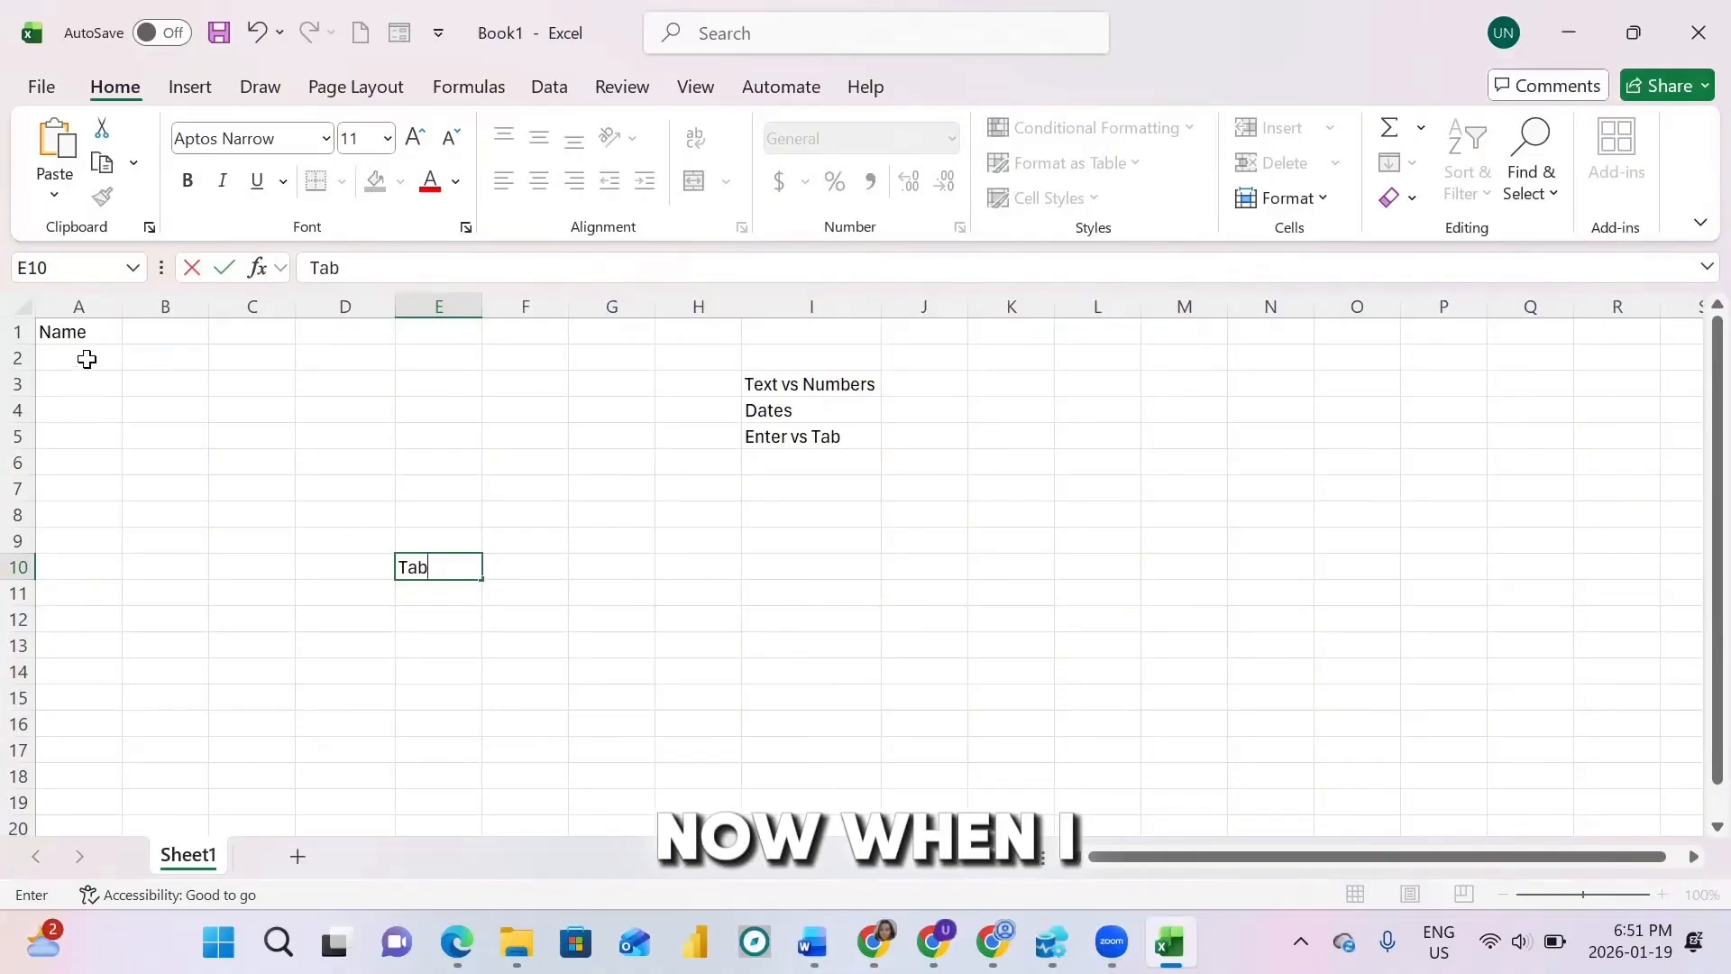
# Step: Add Position and Salary headers in B1 and C1 beside Name
pyautogui.click(79, 329)
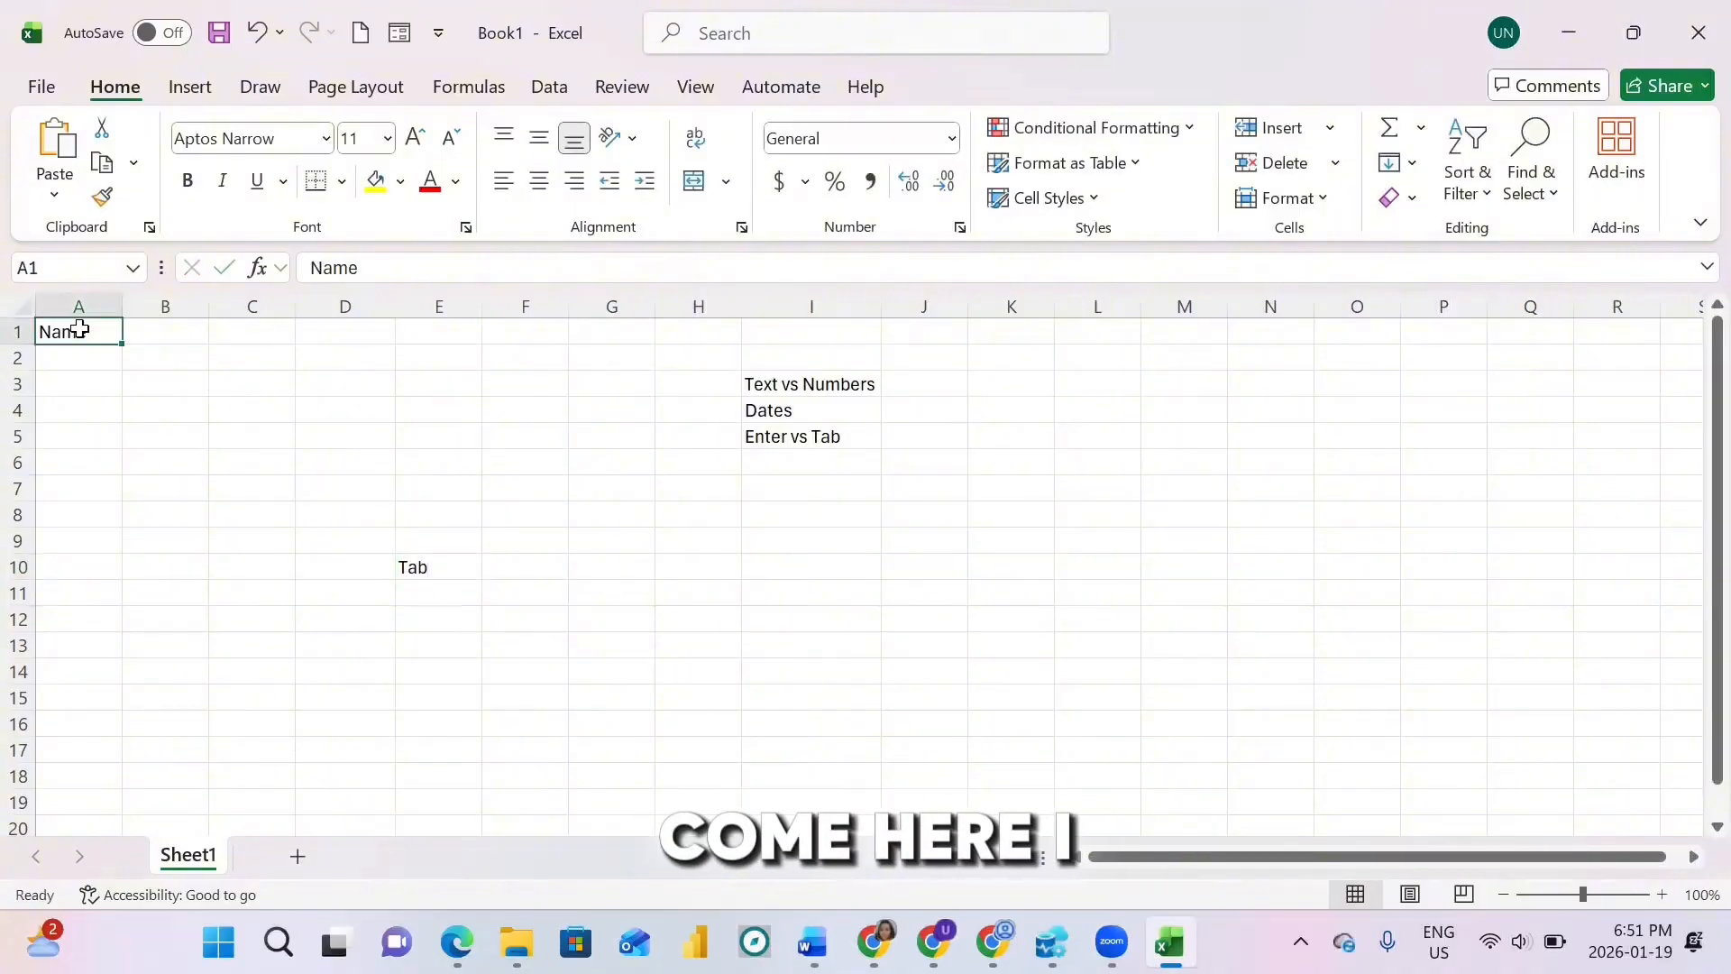
pyautogui.press('Tab')
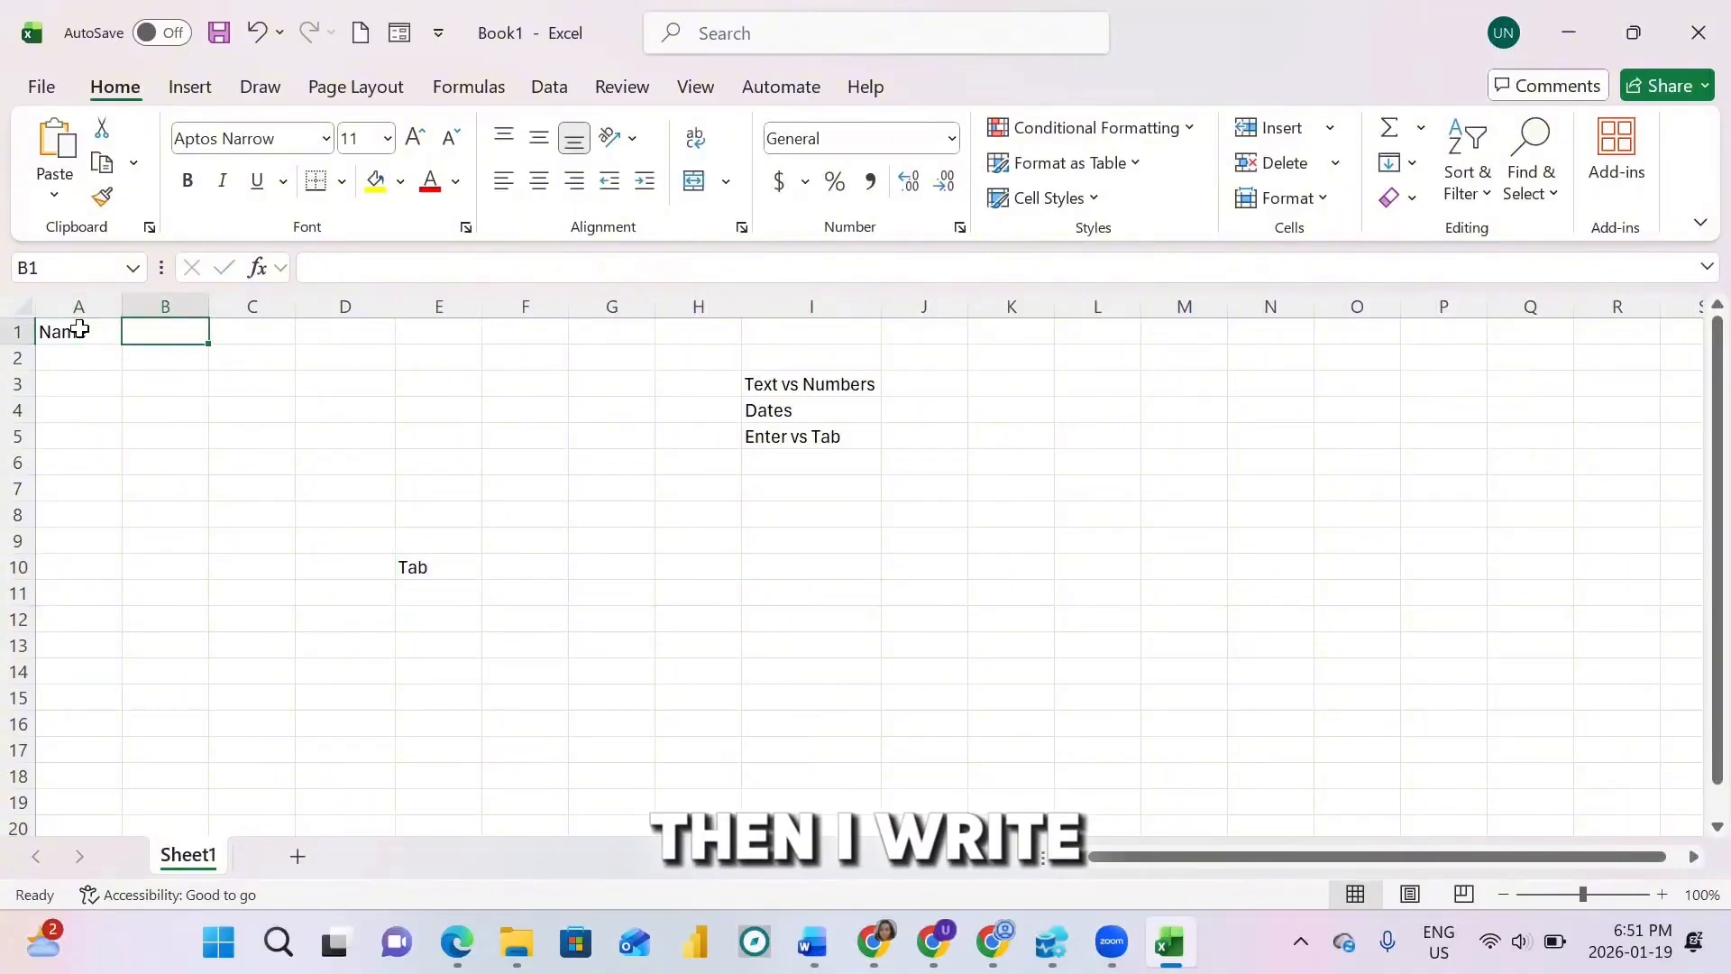
pyautogui.write('Position')
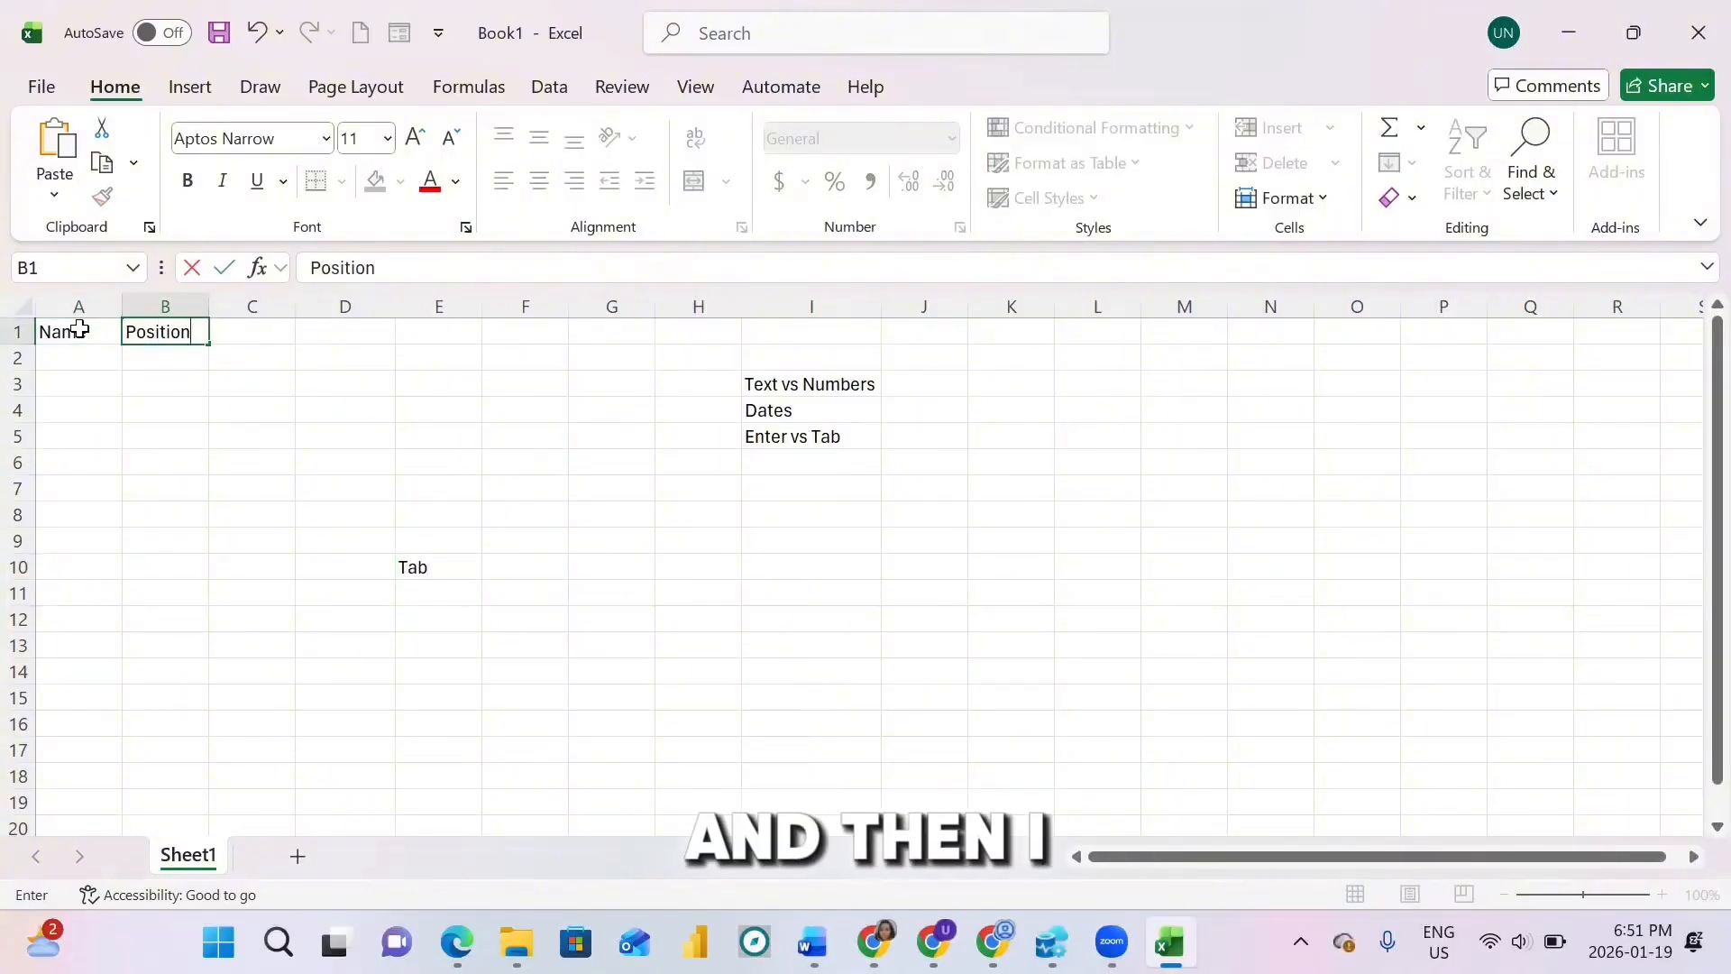
pyautogui.press('Tab')
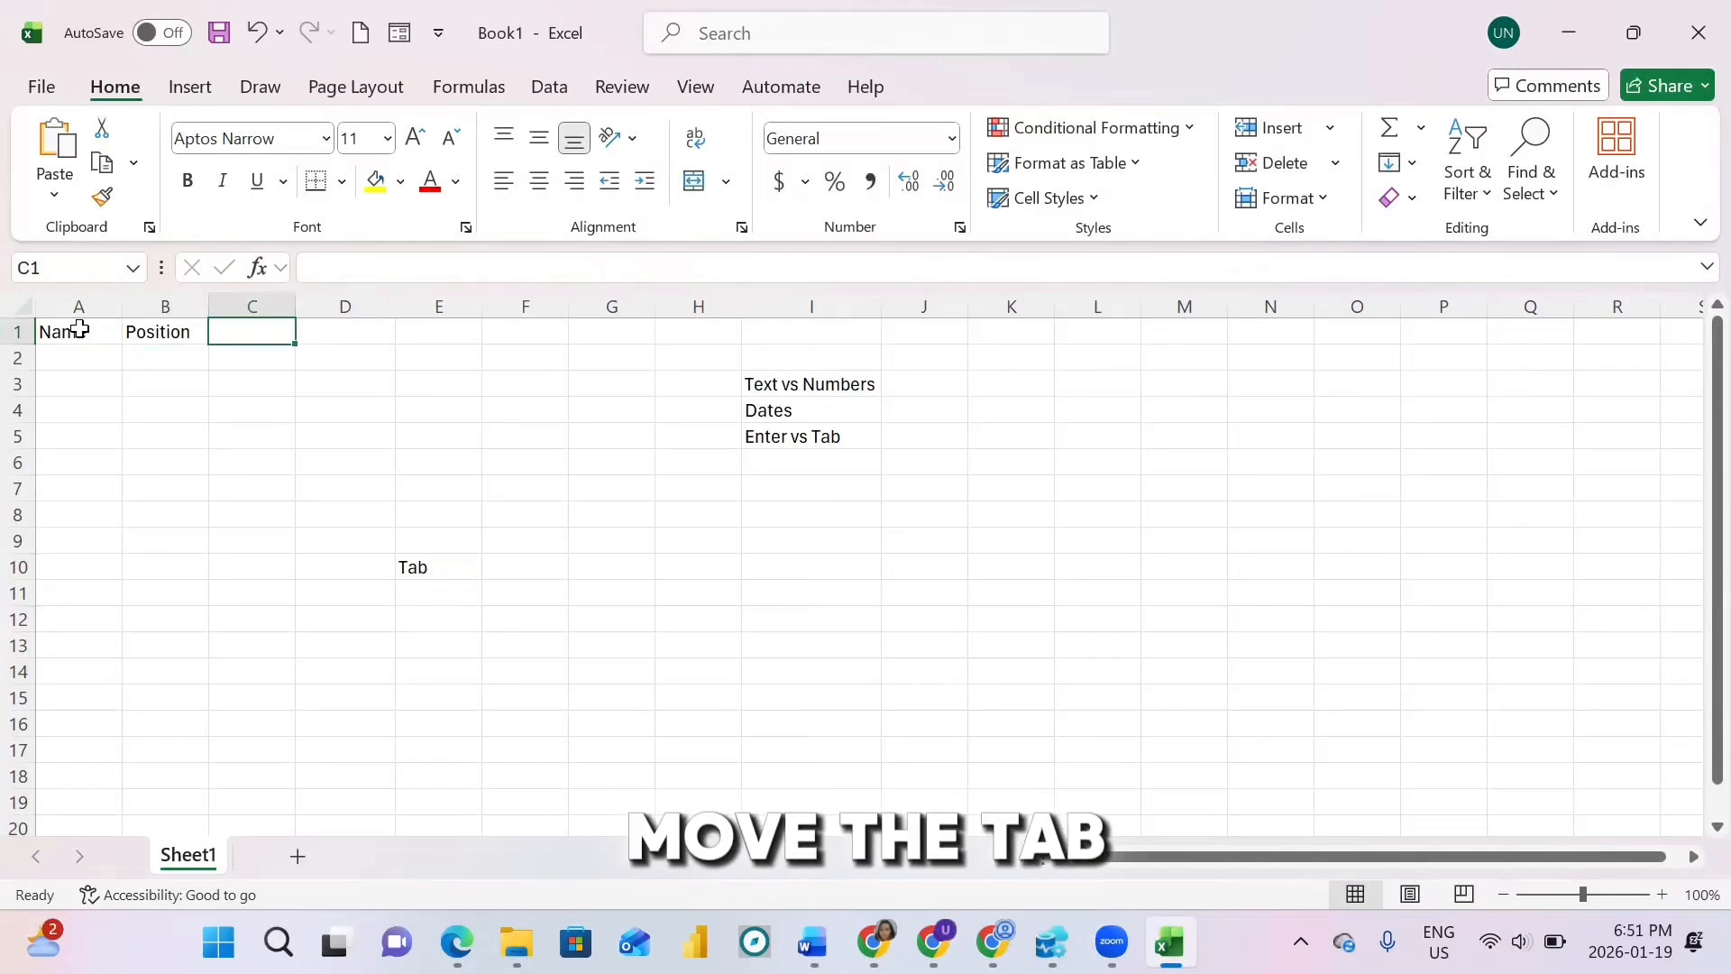
pyautogui.write('Salary')
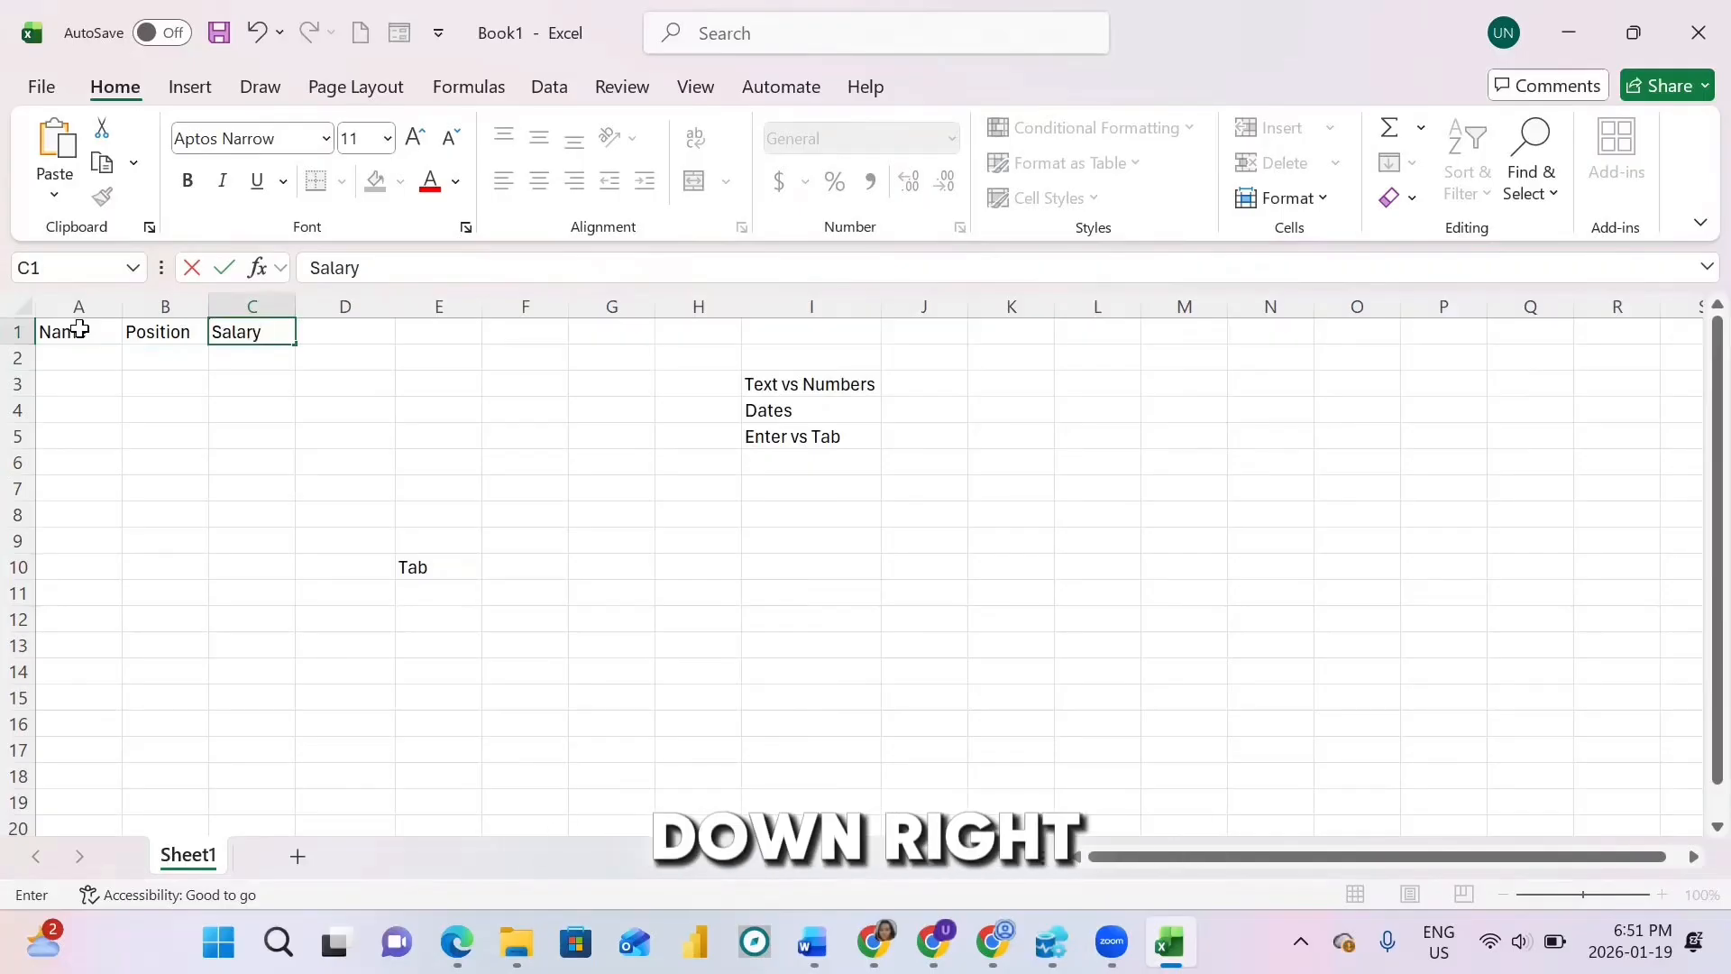
pyautogui.press('Tab')
pyautogui.press('Tab')
pyautogui.press('Tab')
pyautogui.press('Tab')
pyautogui.press('Tab')
pyautogui.press('Tab')
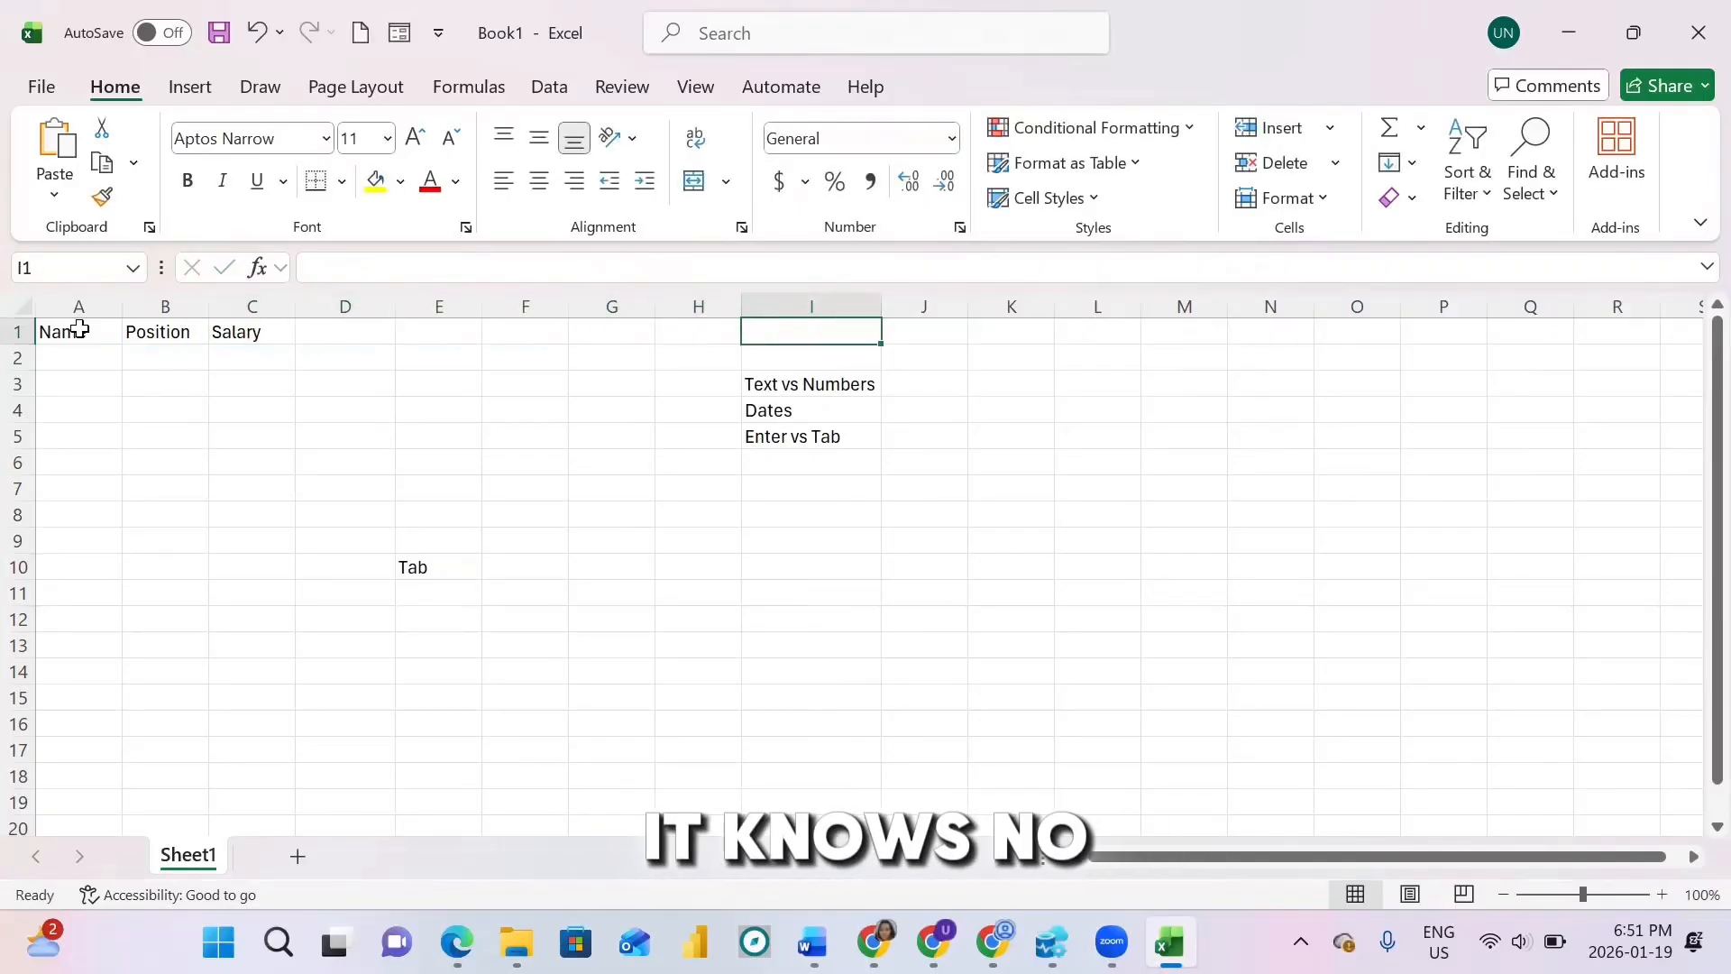
pyautogui.press('Tab')
pyautogui.press('Tab')
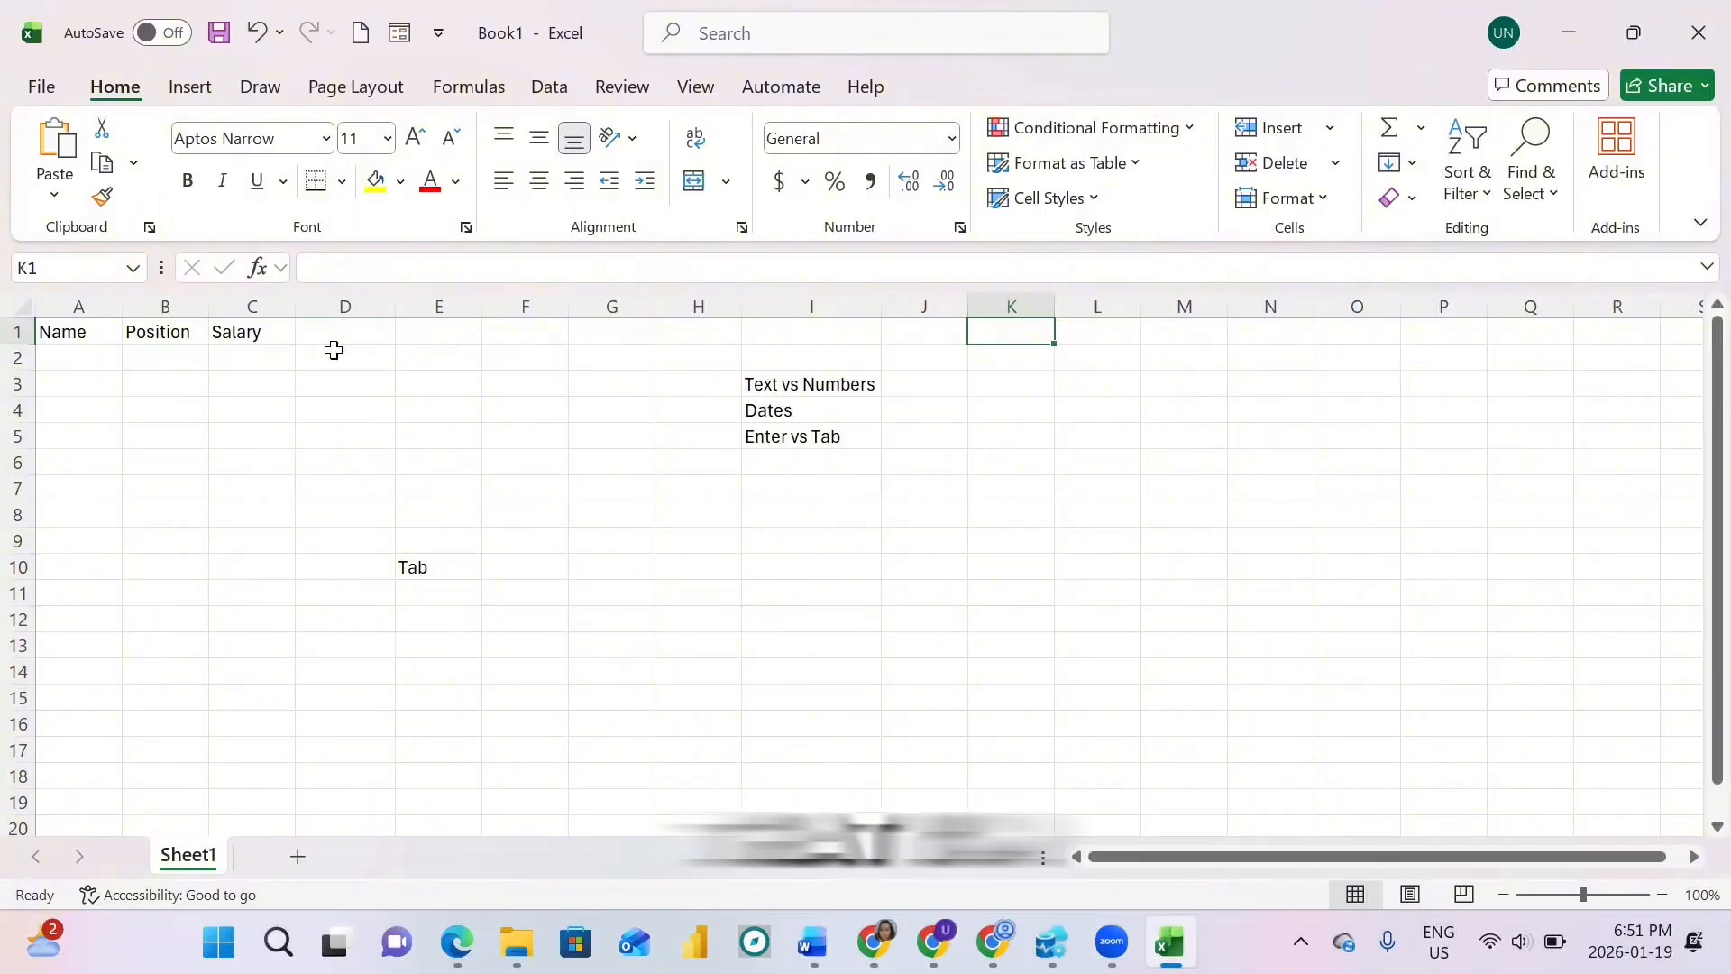
# Step: Add the Remark header in D1, completing the Name-to-Remark header row
pyautogui.click(341, 339)
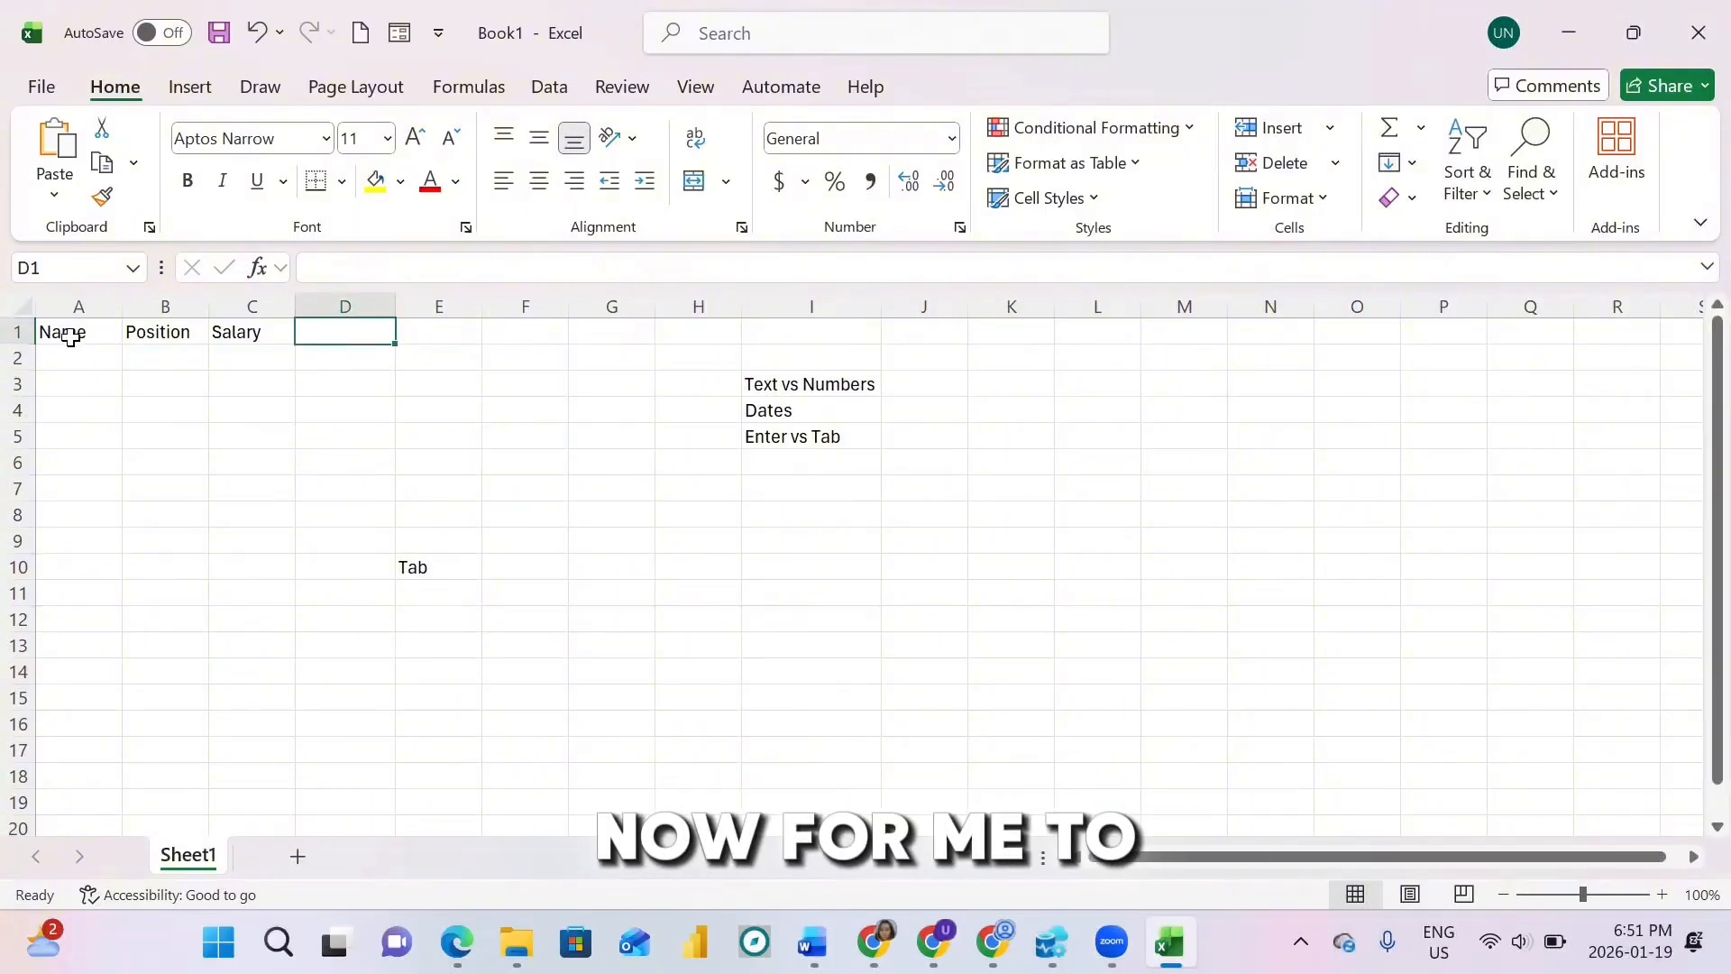
pyautogui.click(246, 334)
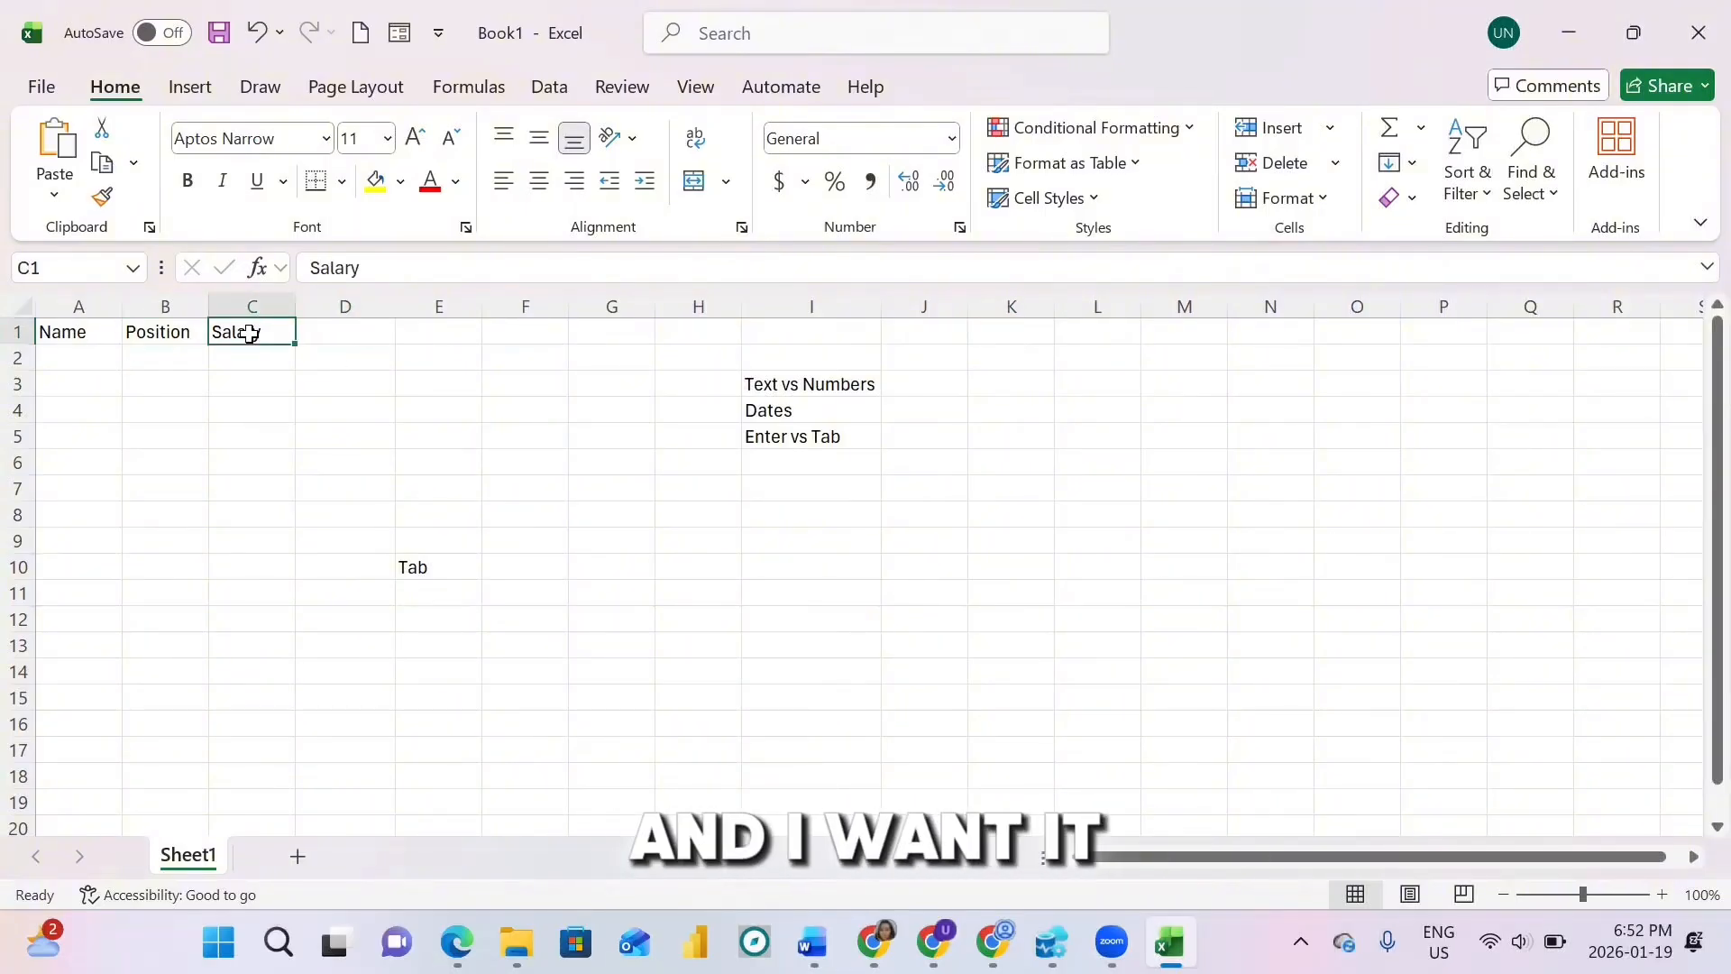
pyautogui.click(63, 361)
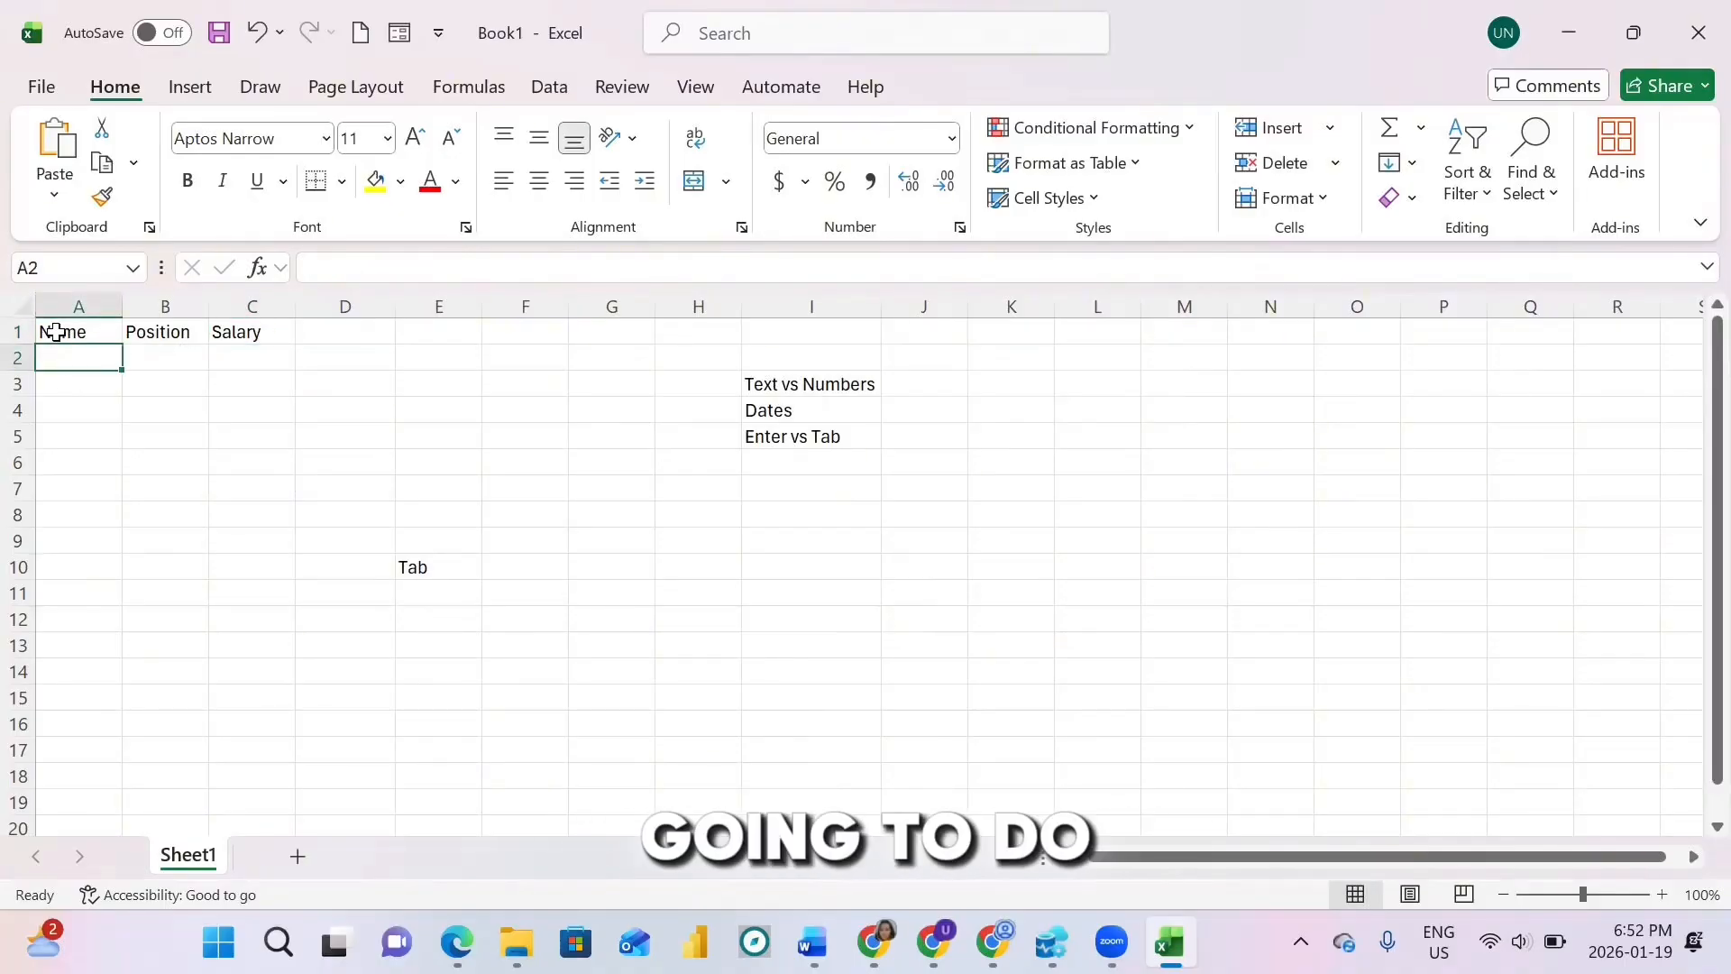
pyautogui.moveTo(56, 333); pyautogui.dragTo(271, 335)
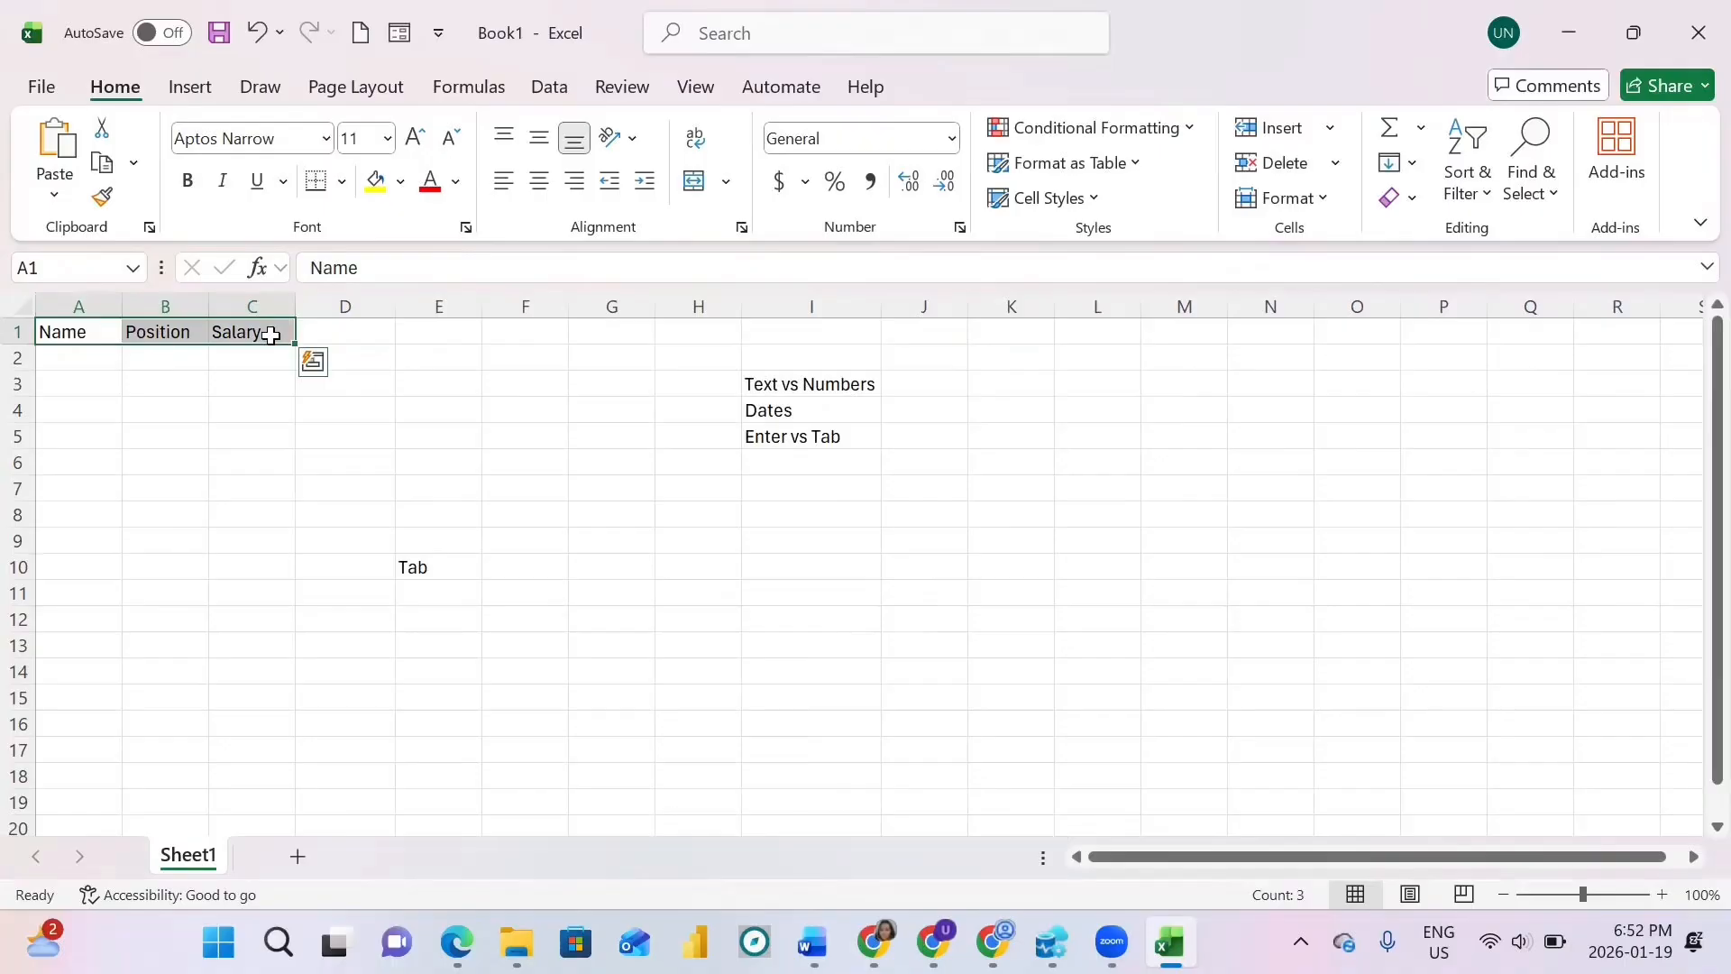
pyautogui.click(333, 333)
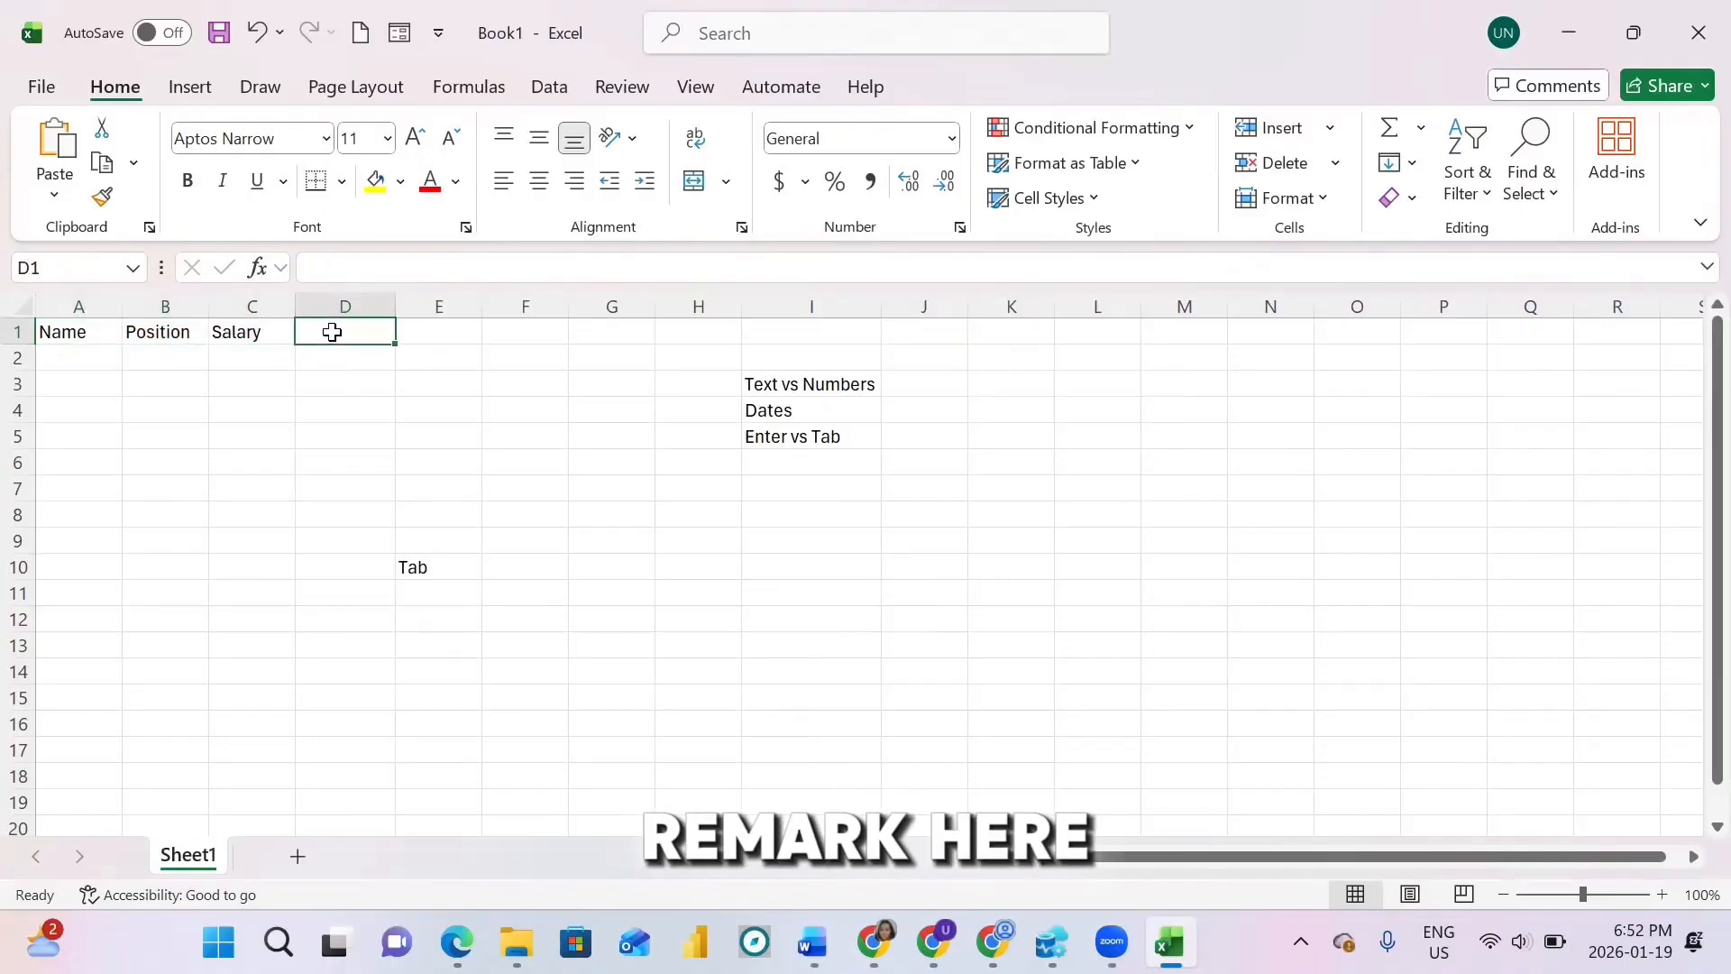
pyautogui.write('Rema')
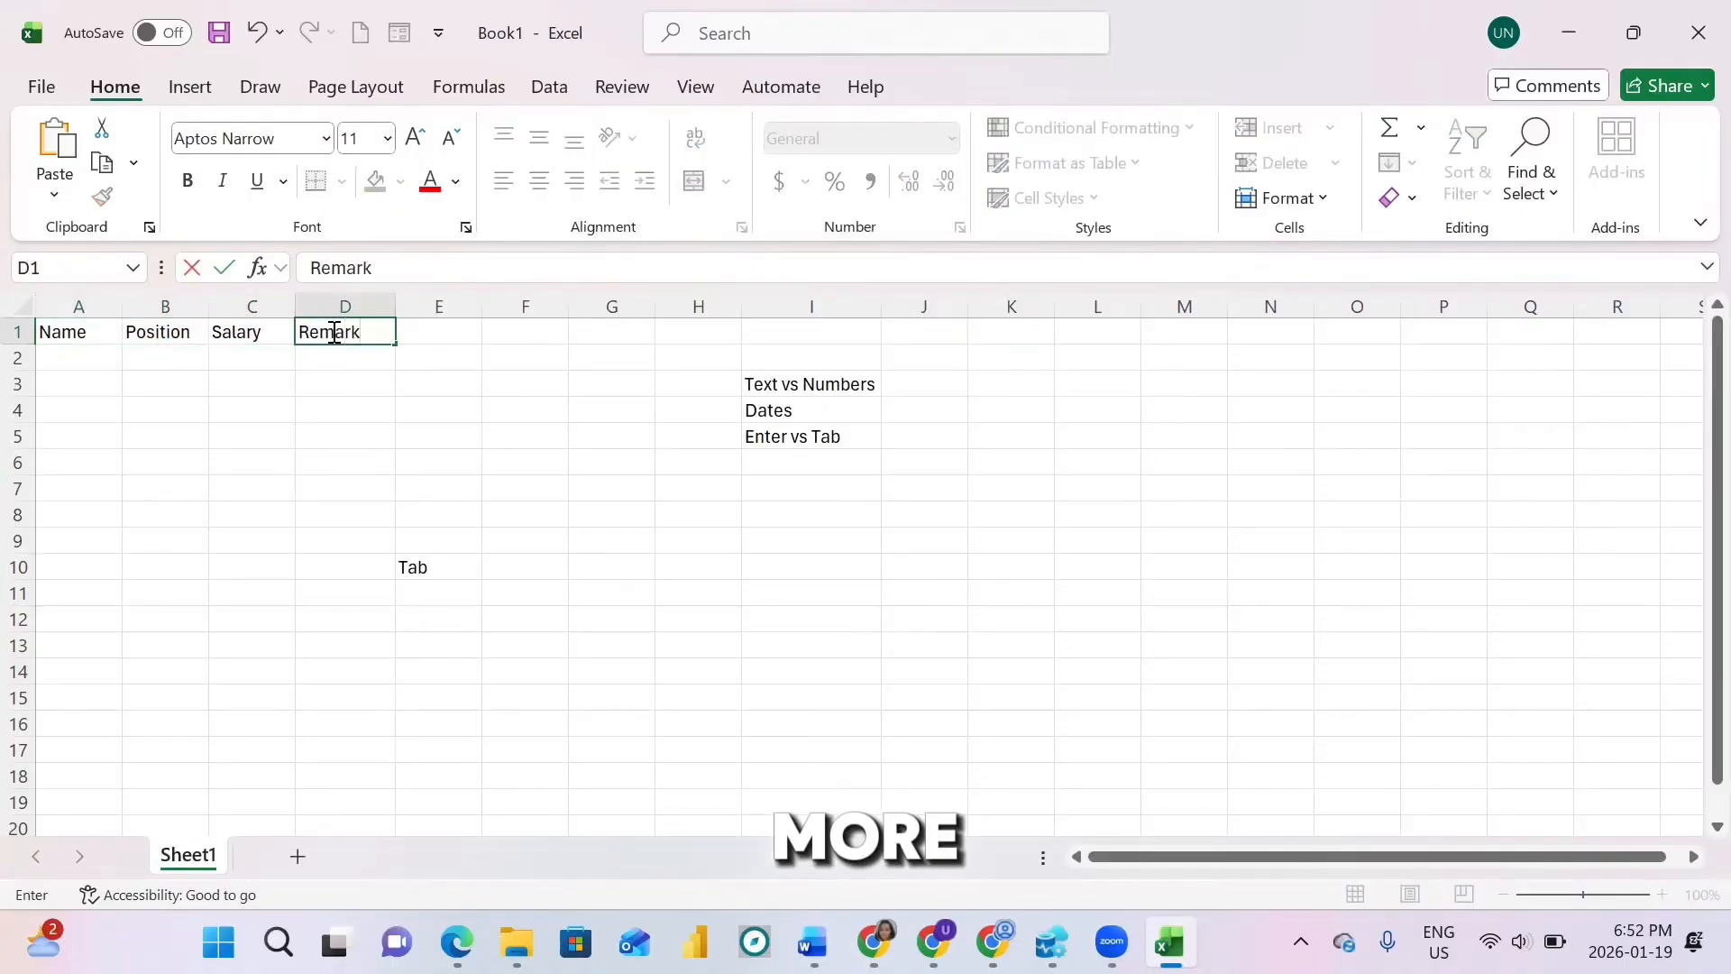
pyautogui.write('rk')
pyautogui.click(68, 334)
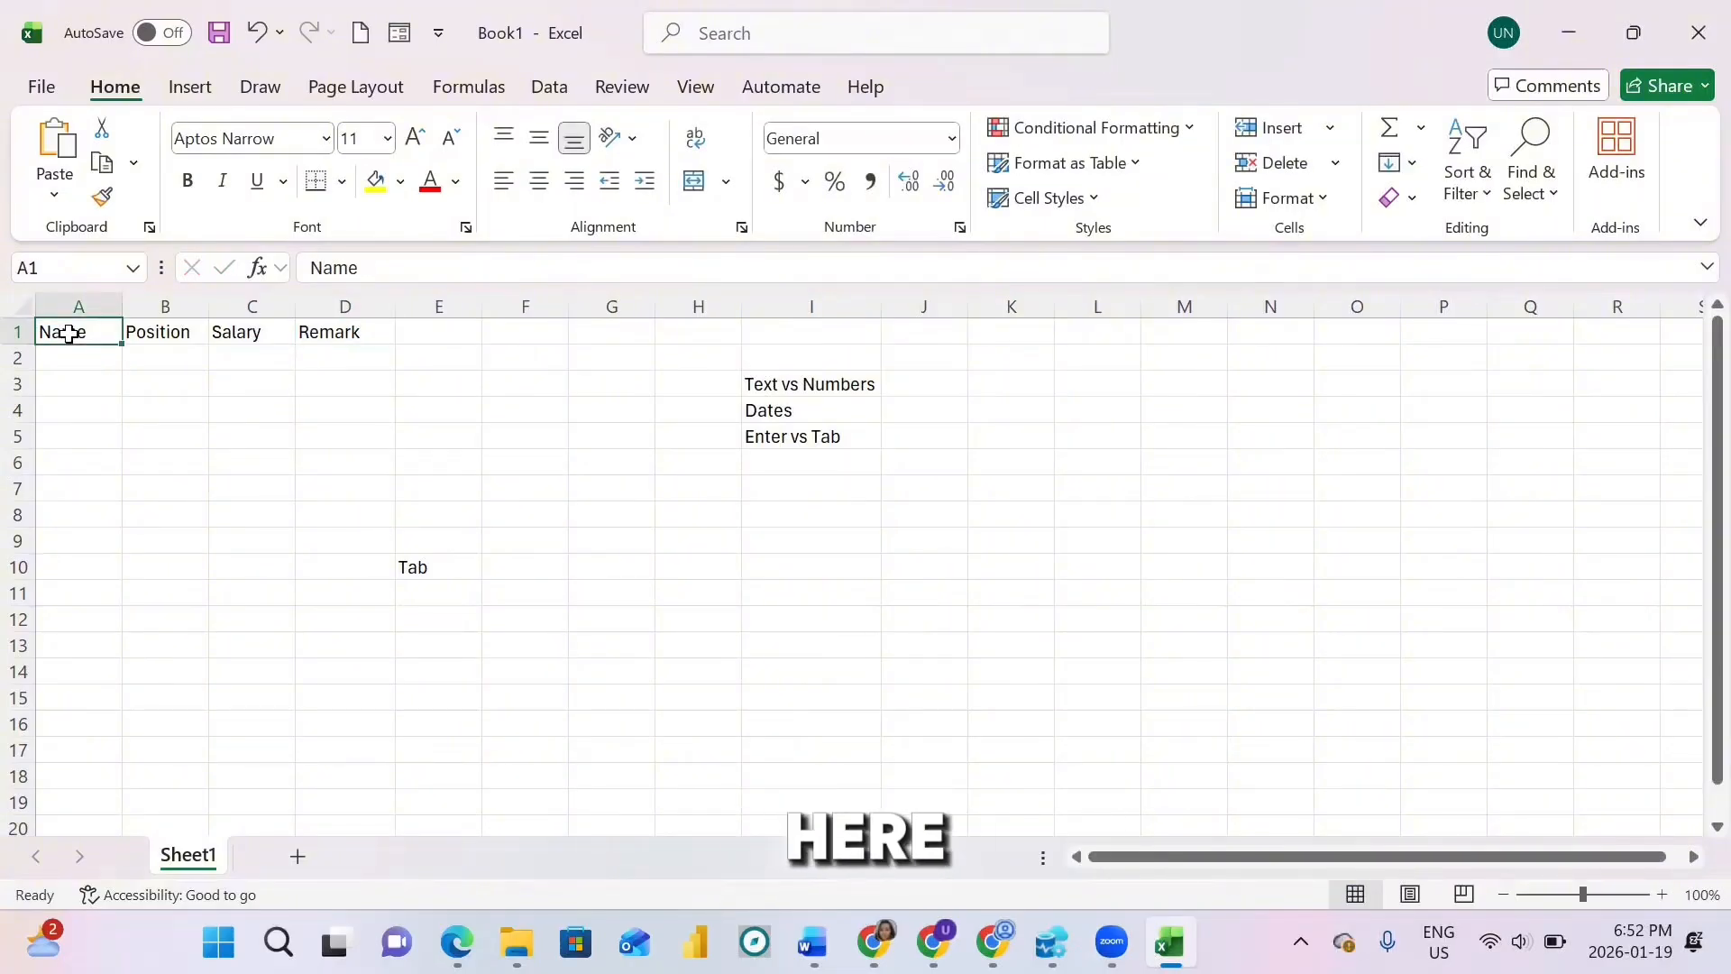
# Step: Convert the A1:D1 header row into a table with headers
pyautogui.hotkey('ctrl', 't')
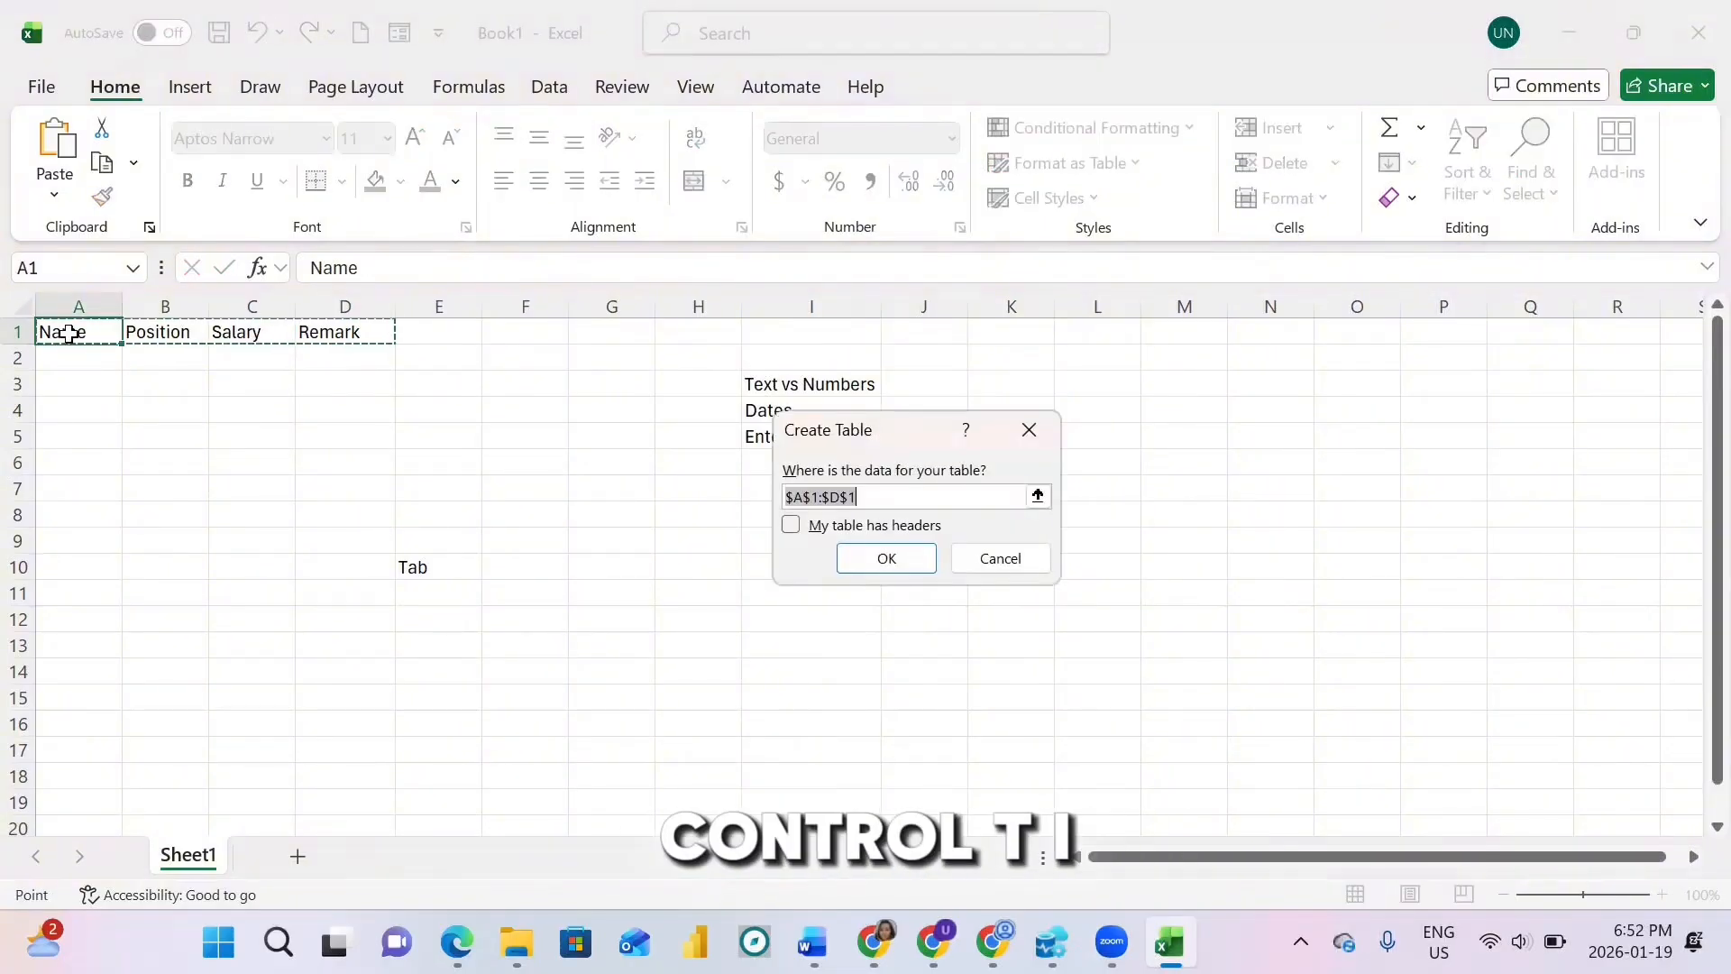
pyautogui.click(791, 526)
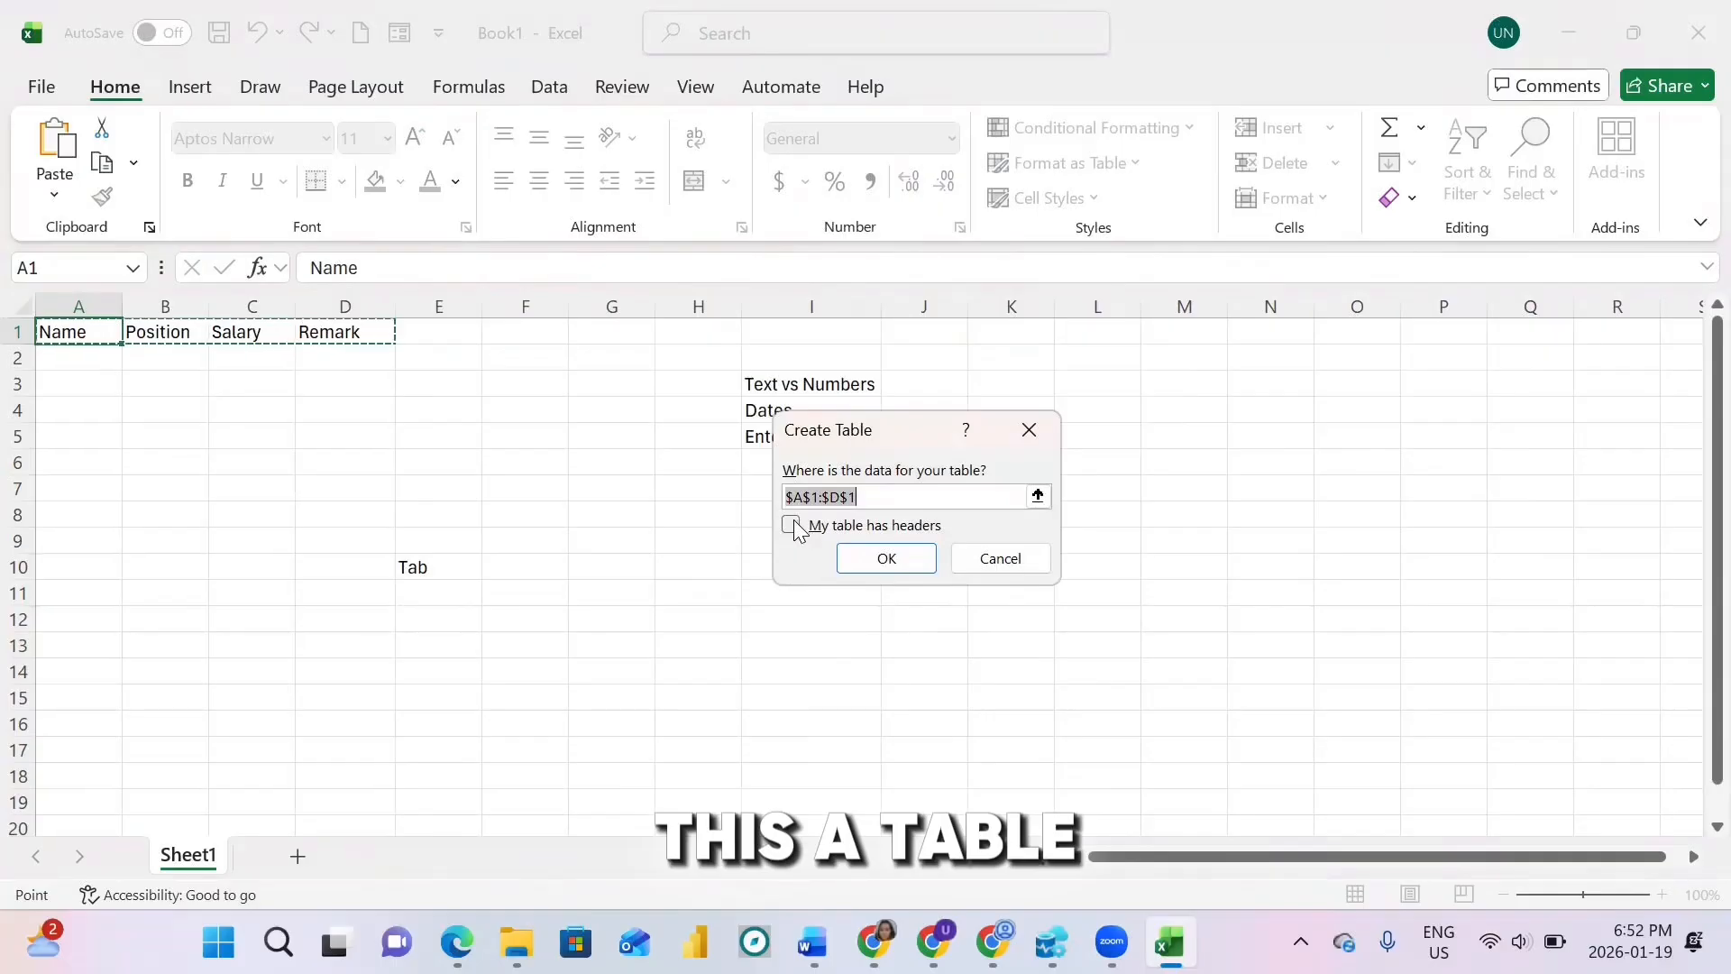
pyautogui.click(895, 556)
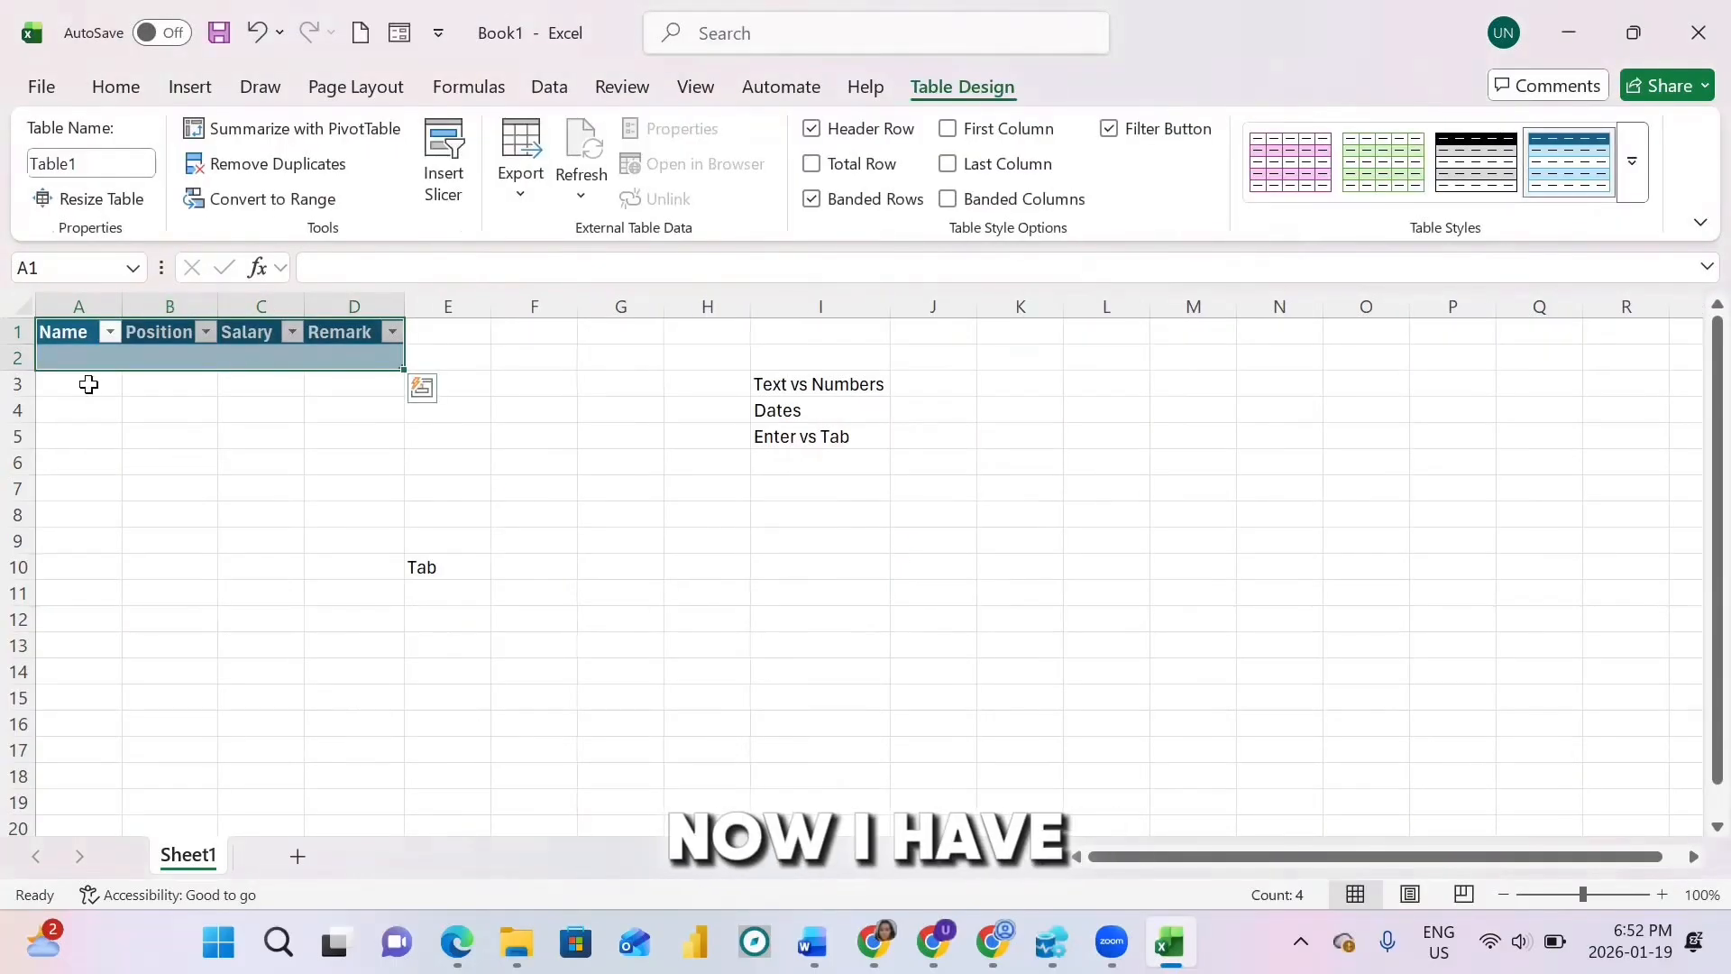
# Step: Enter the first employee record: the employee's name, MD, 10000 and EXCELLENT
pyautogui.click(69, 357)
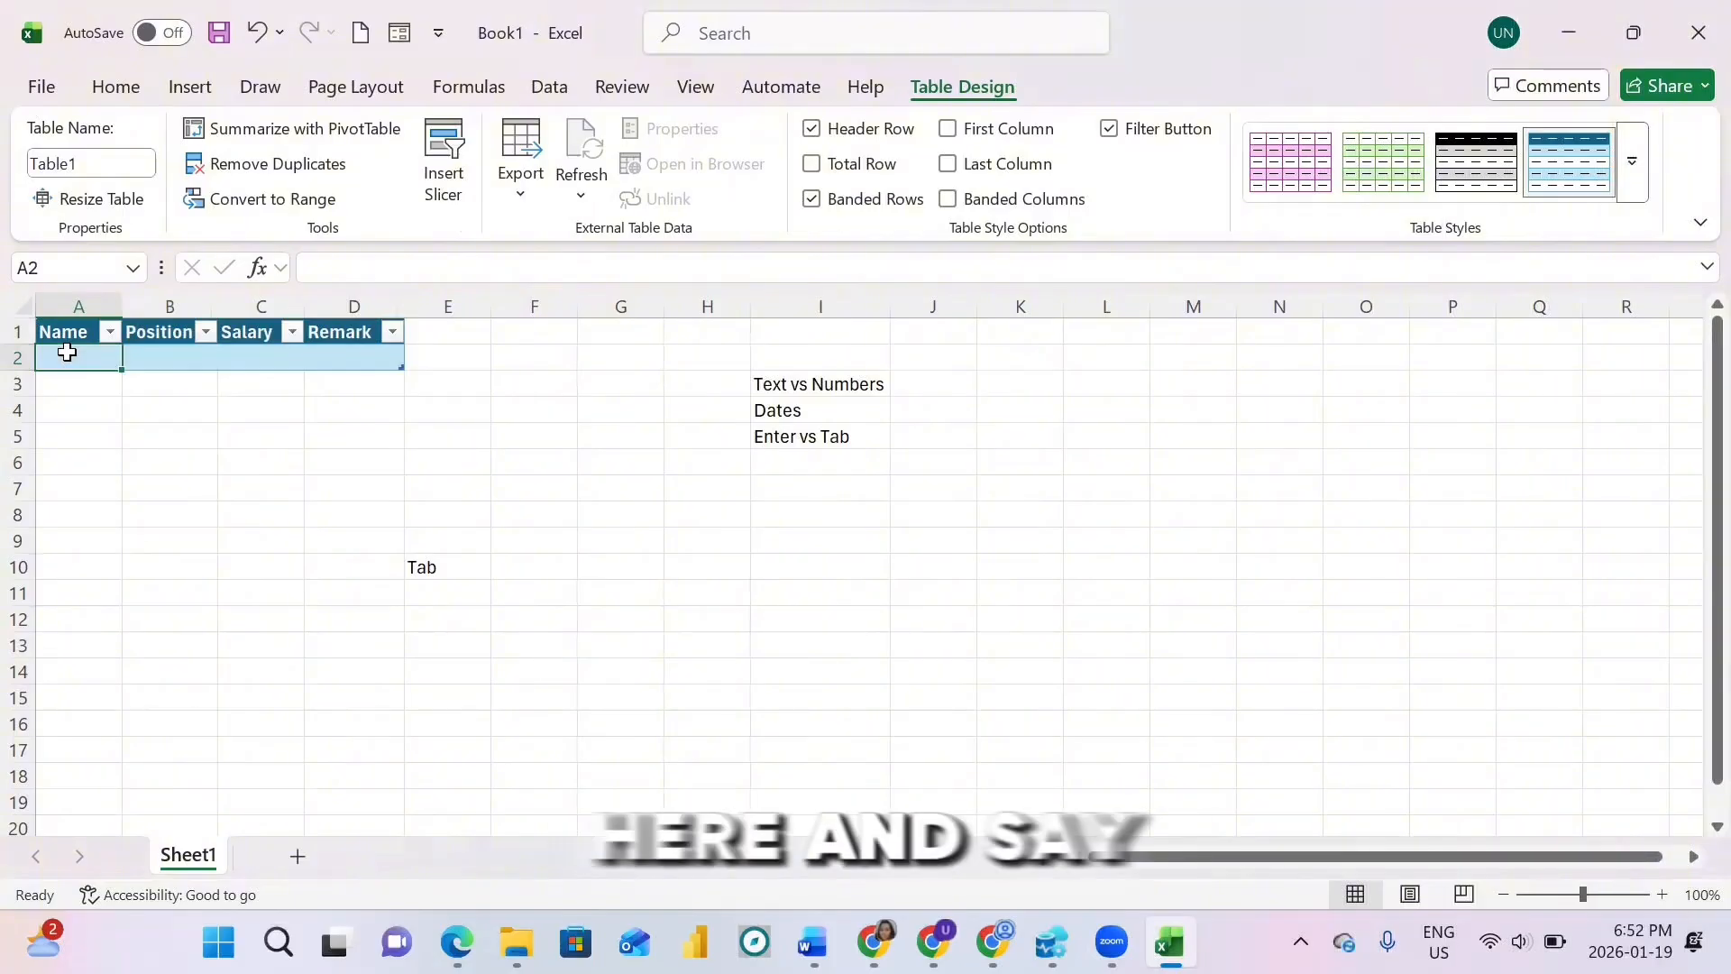
pyautogui.write('Uju')
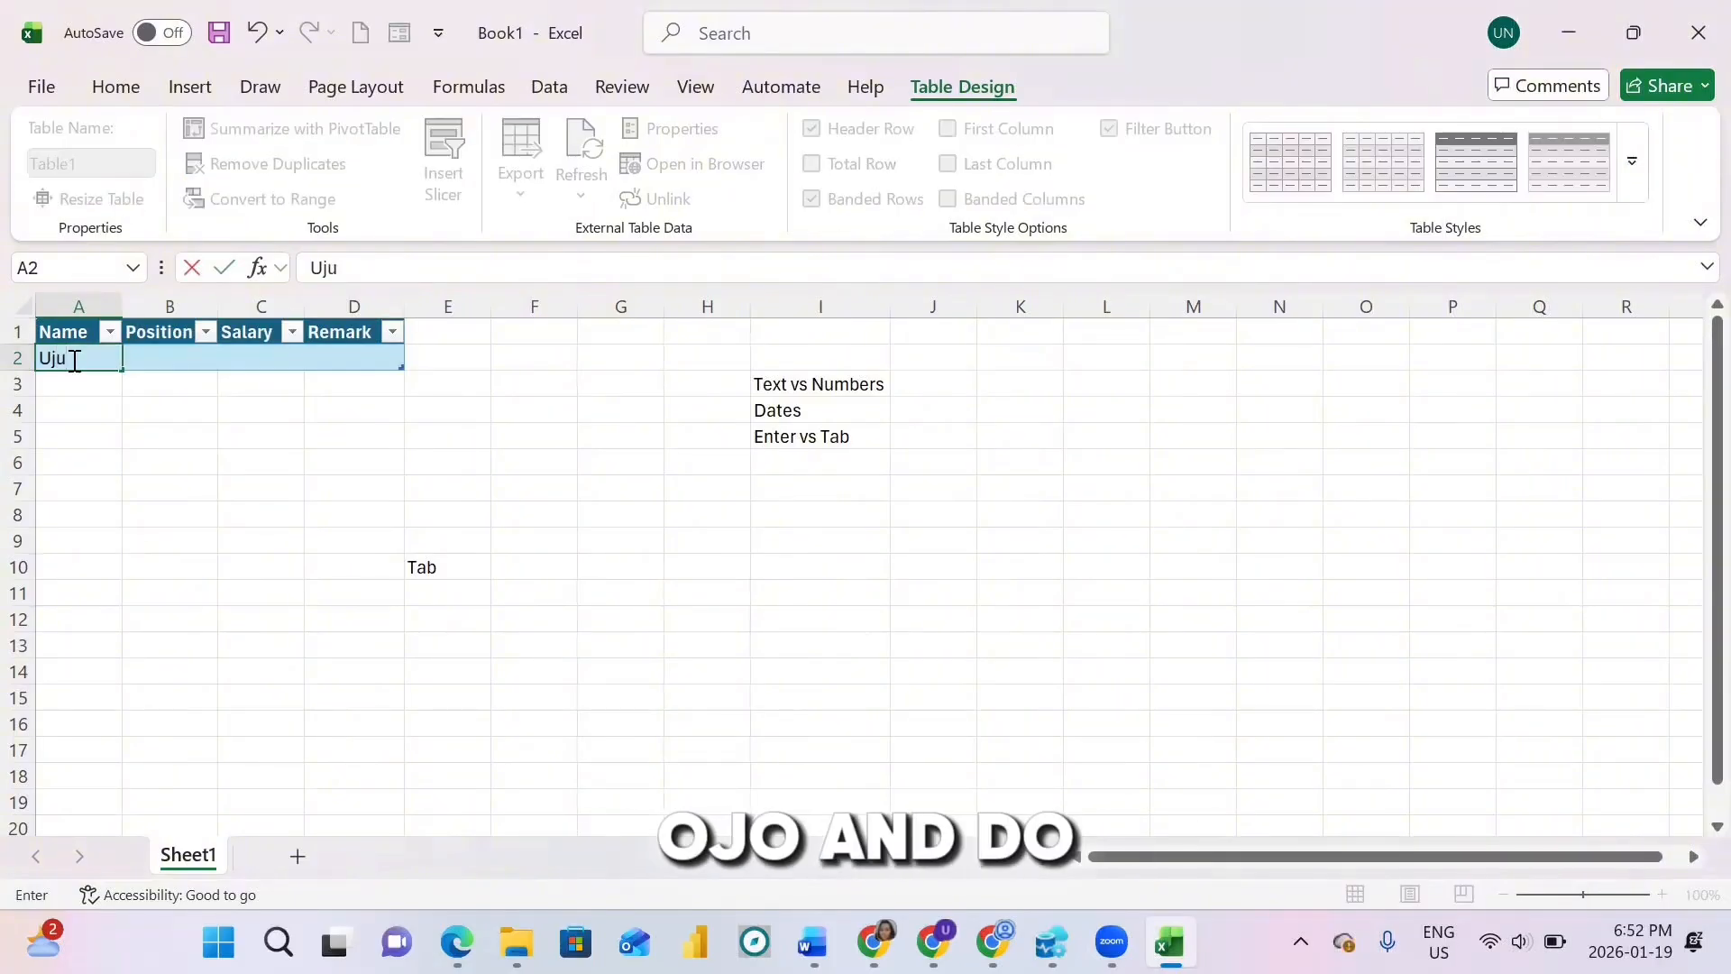
pyautogui.press('Tab')
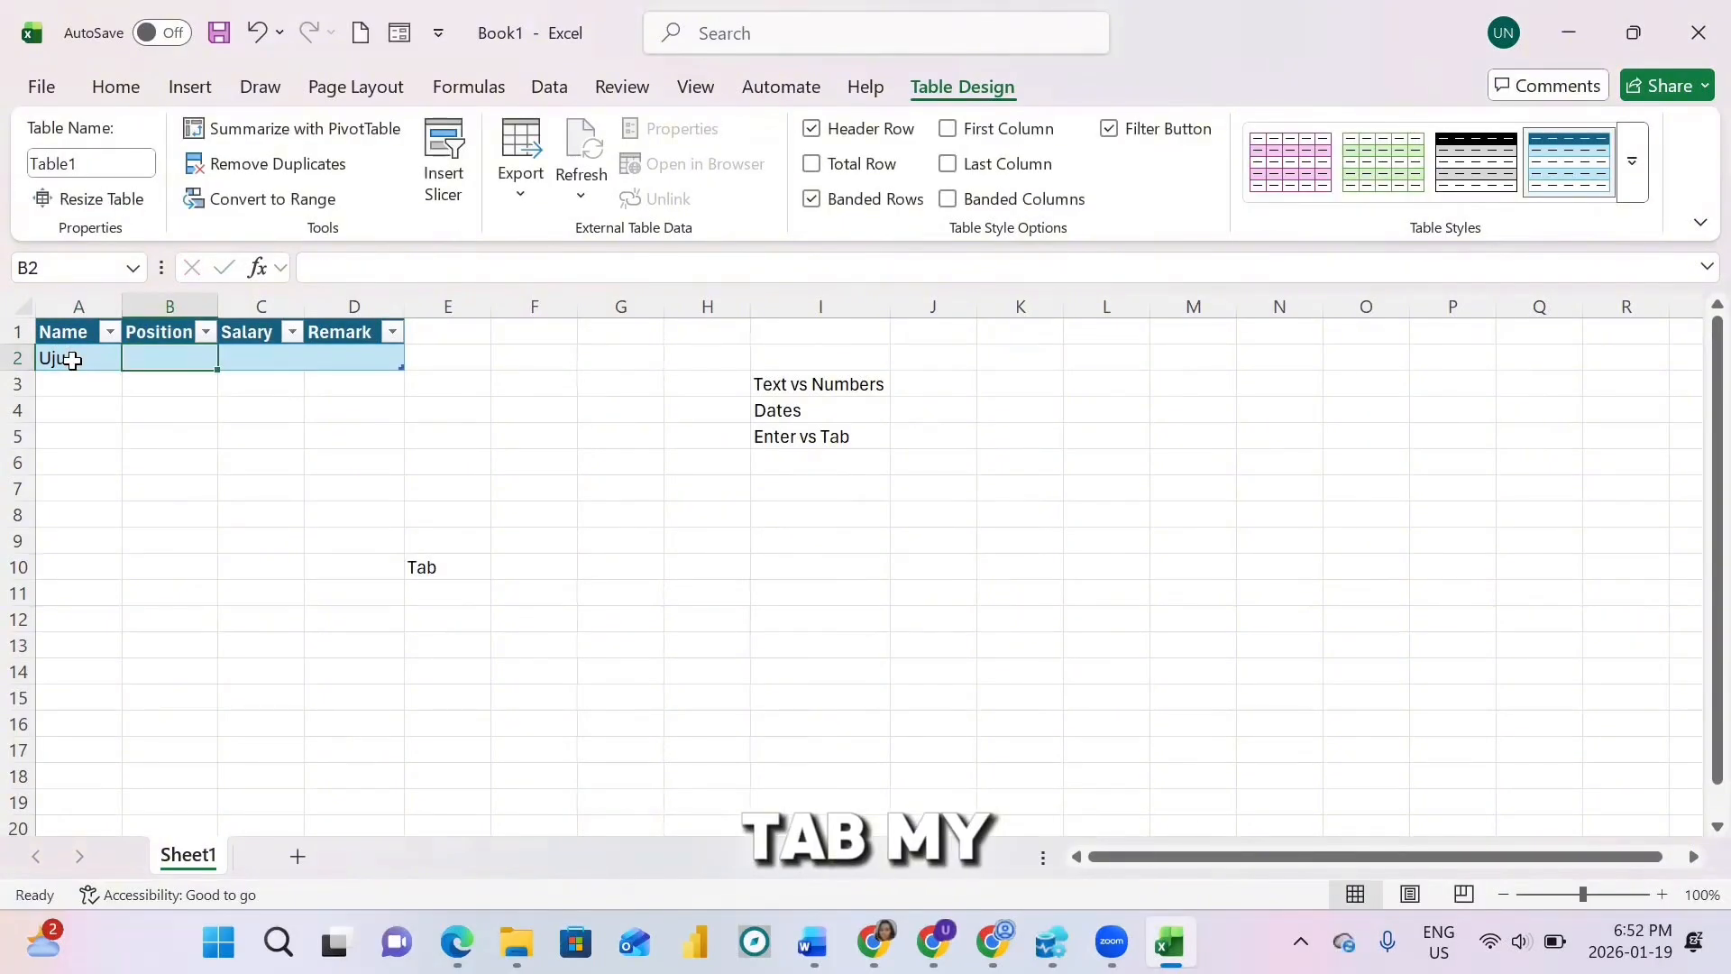
pyautogui.write('MD')
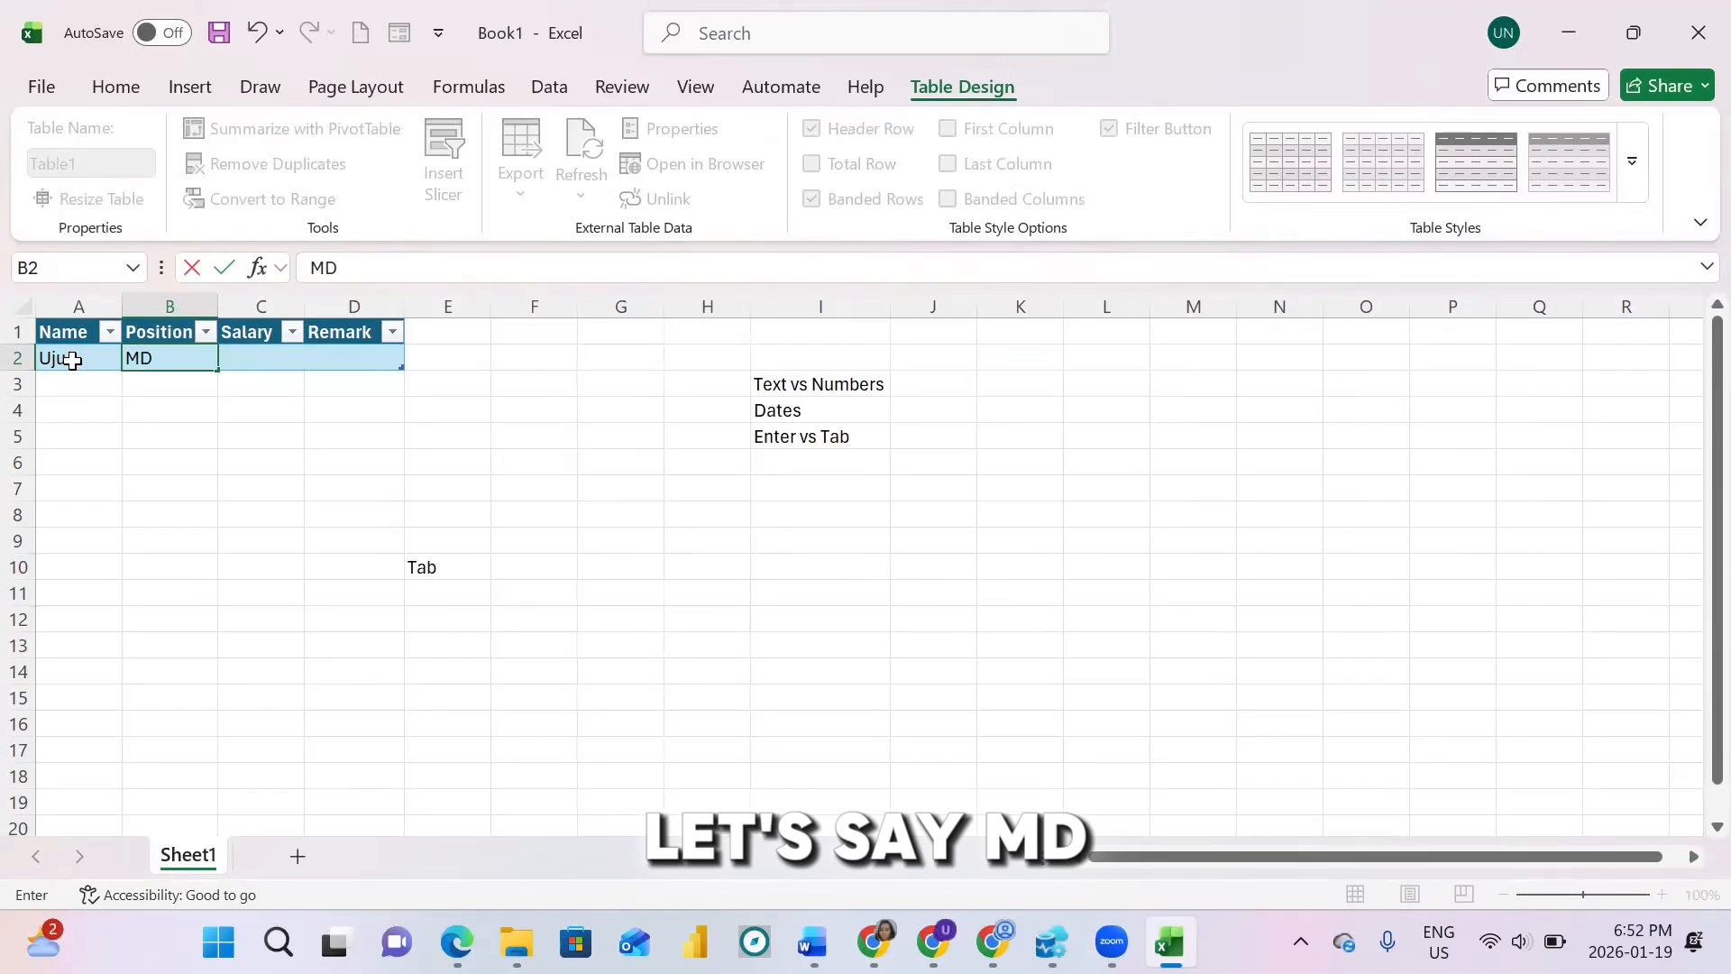
pyautogui.press('Tab')
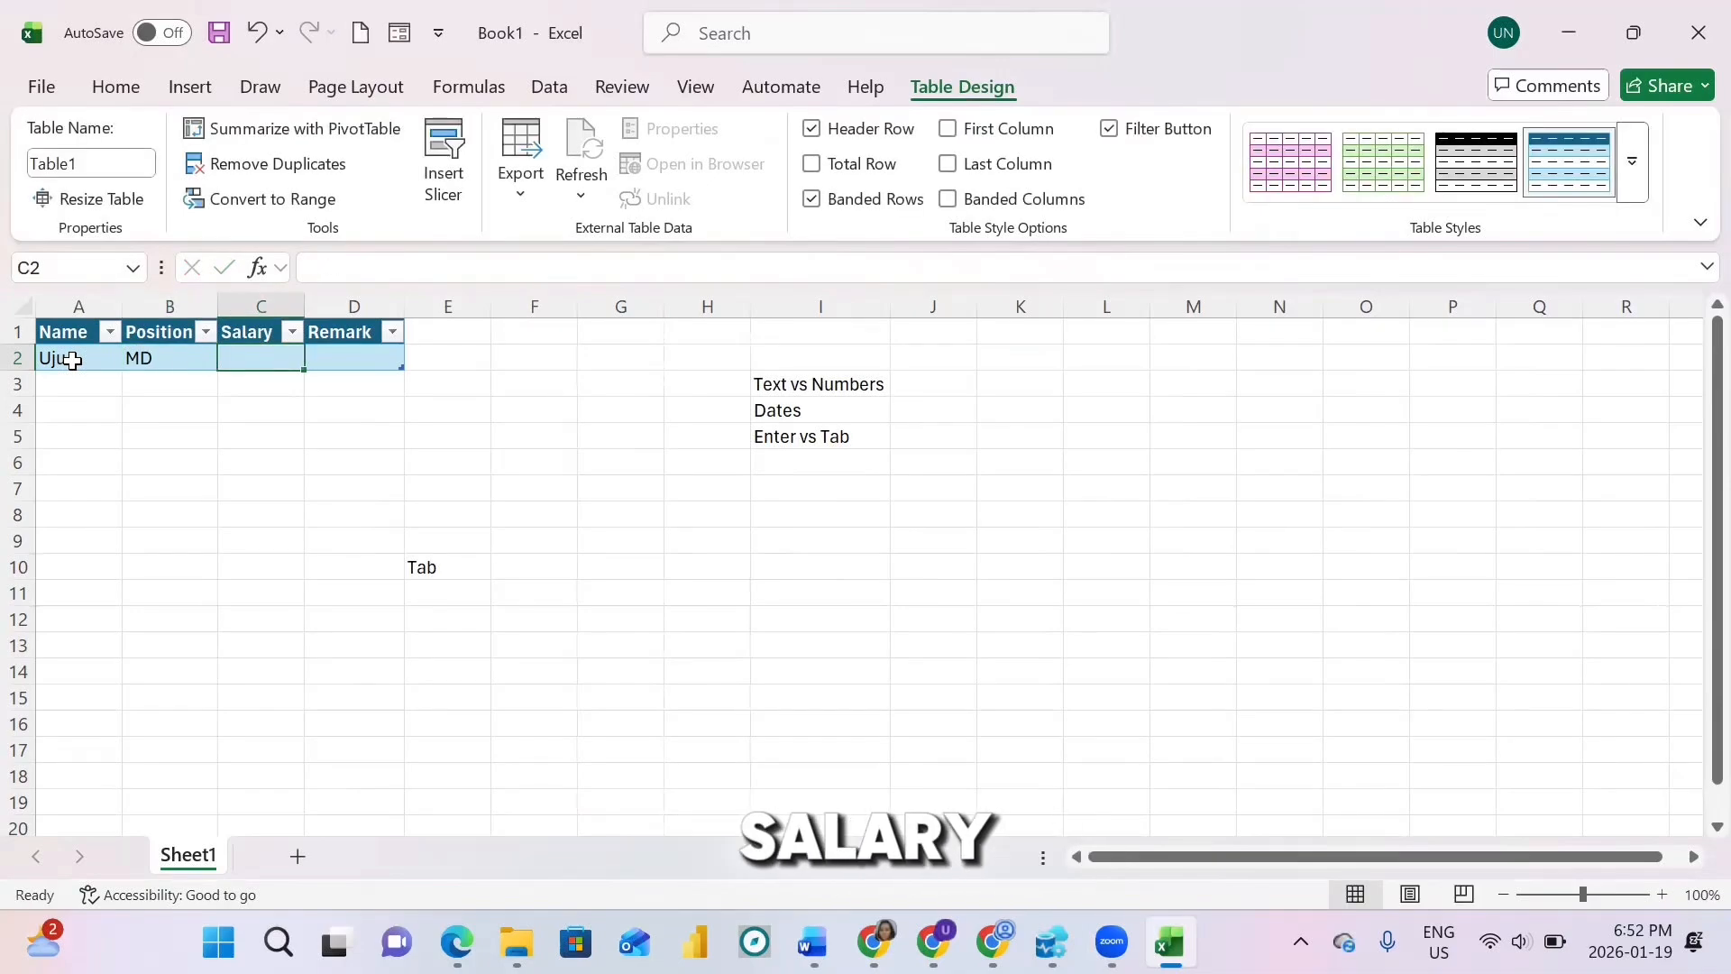
pyautogui.write('10000')
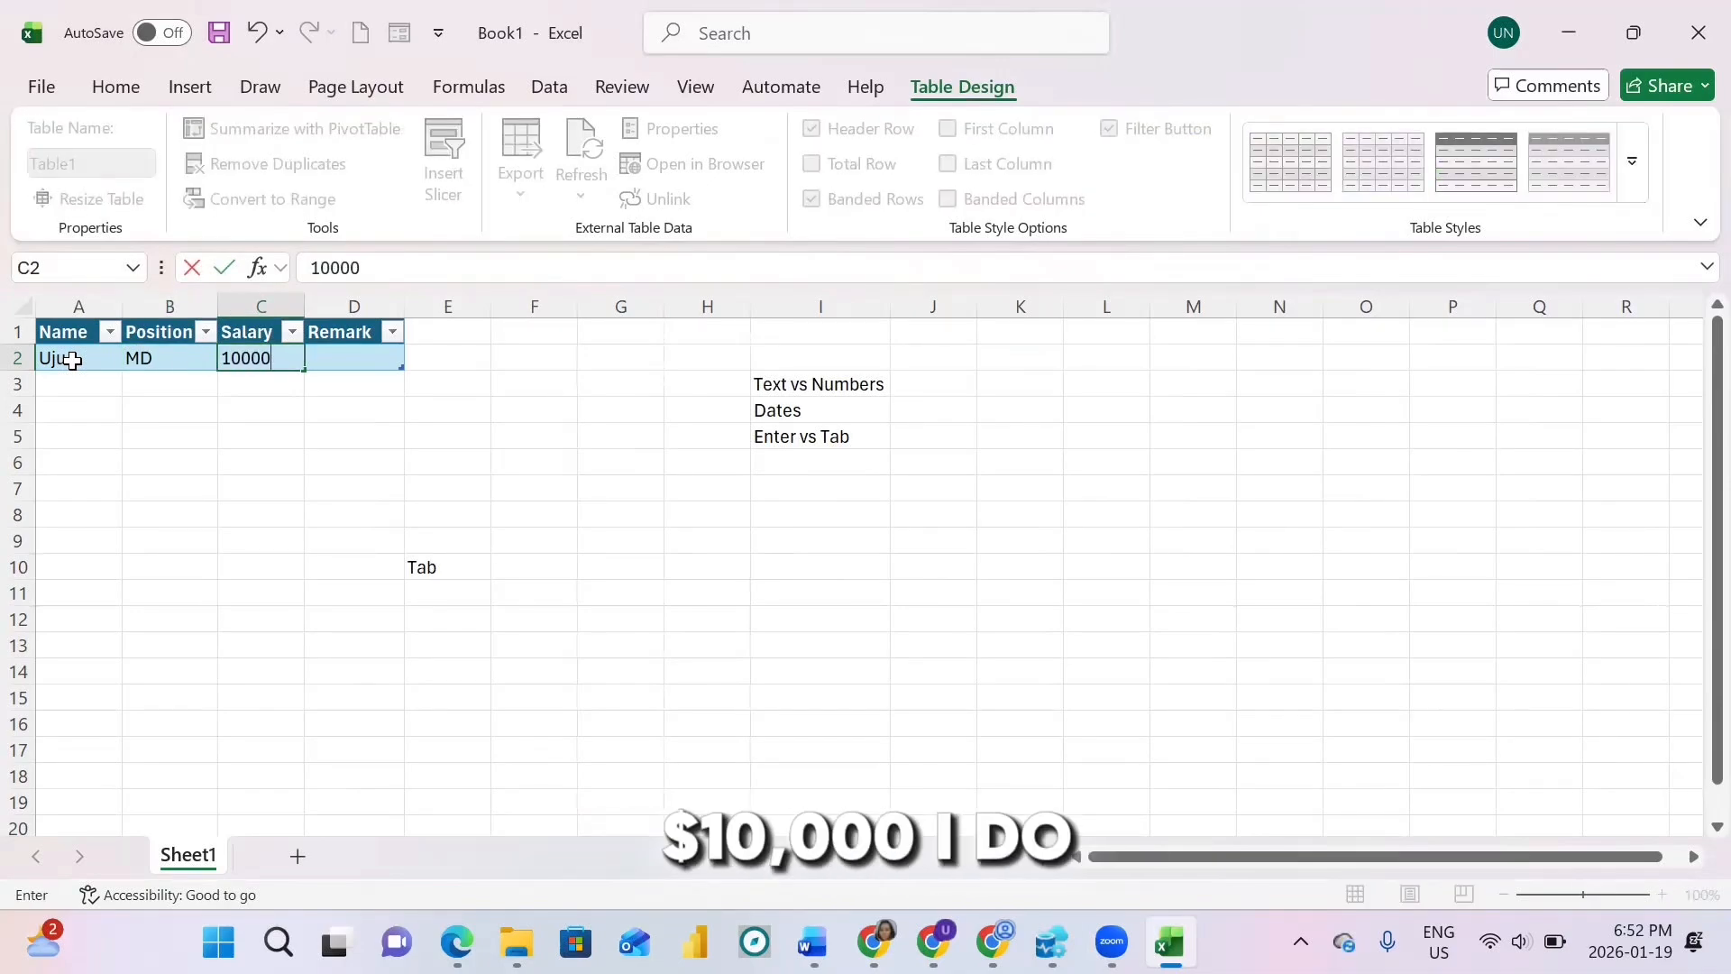
pyautogui.press('Tab')
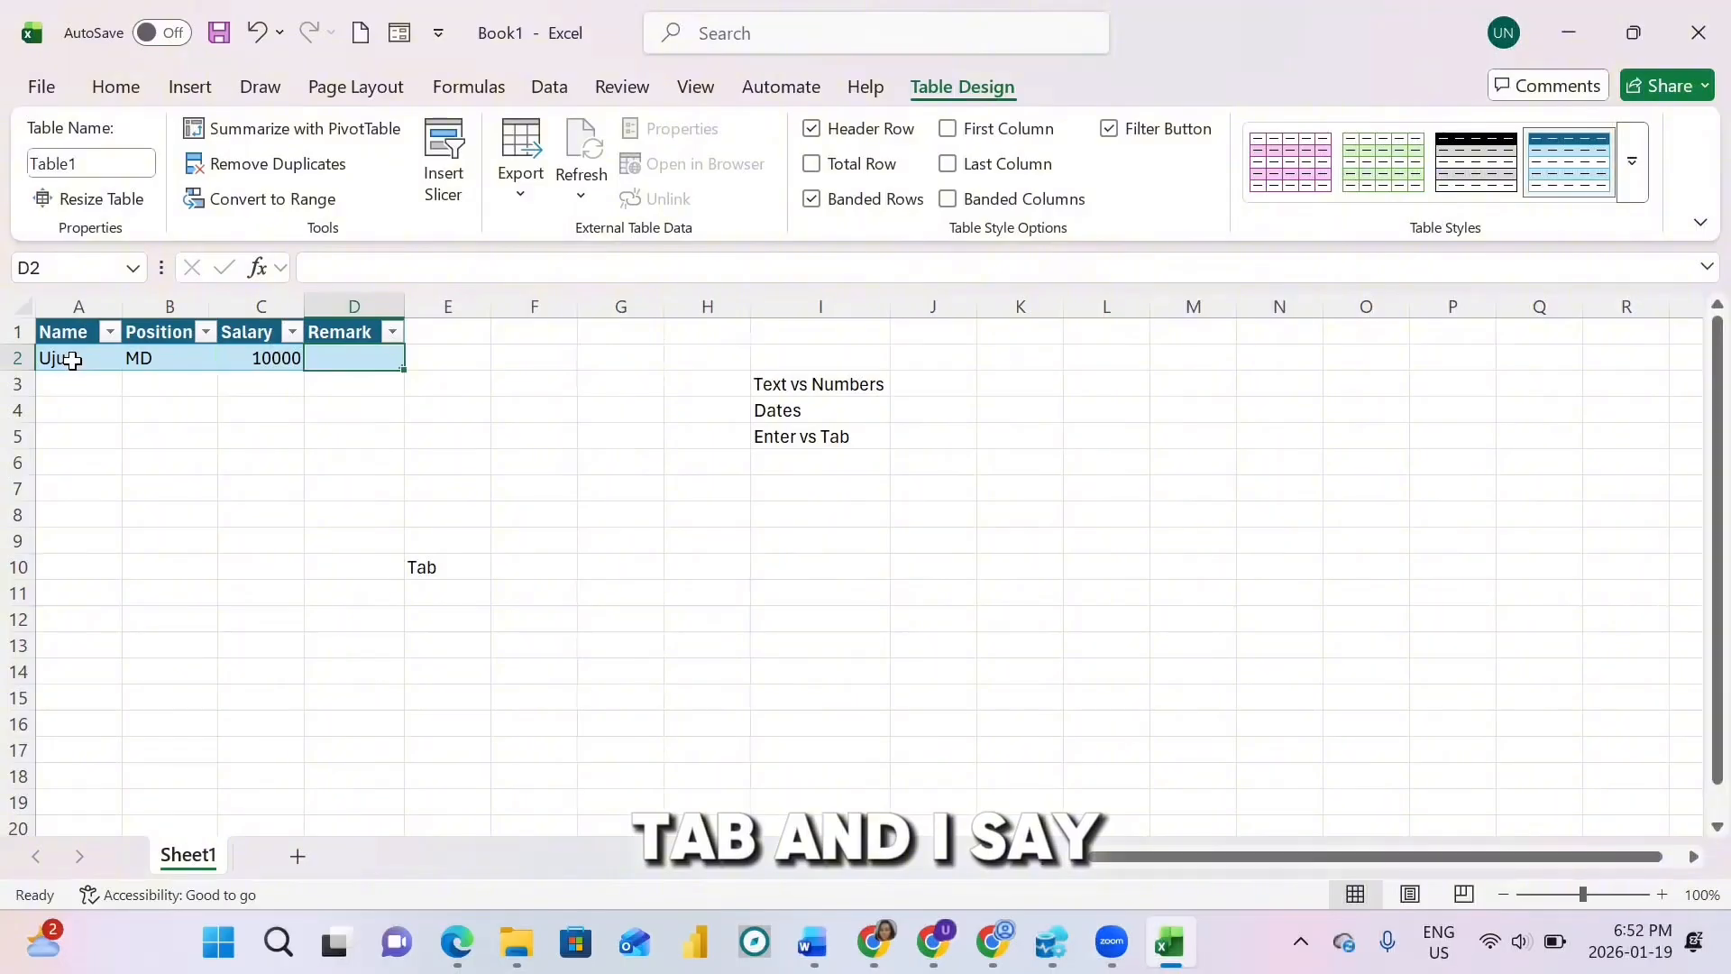
pyautogui.write('EXC')
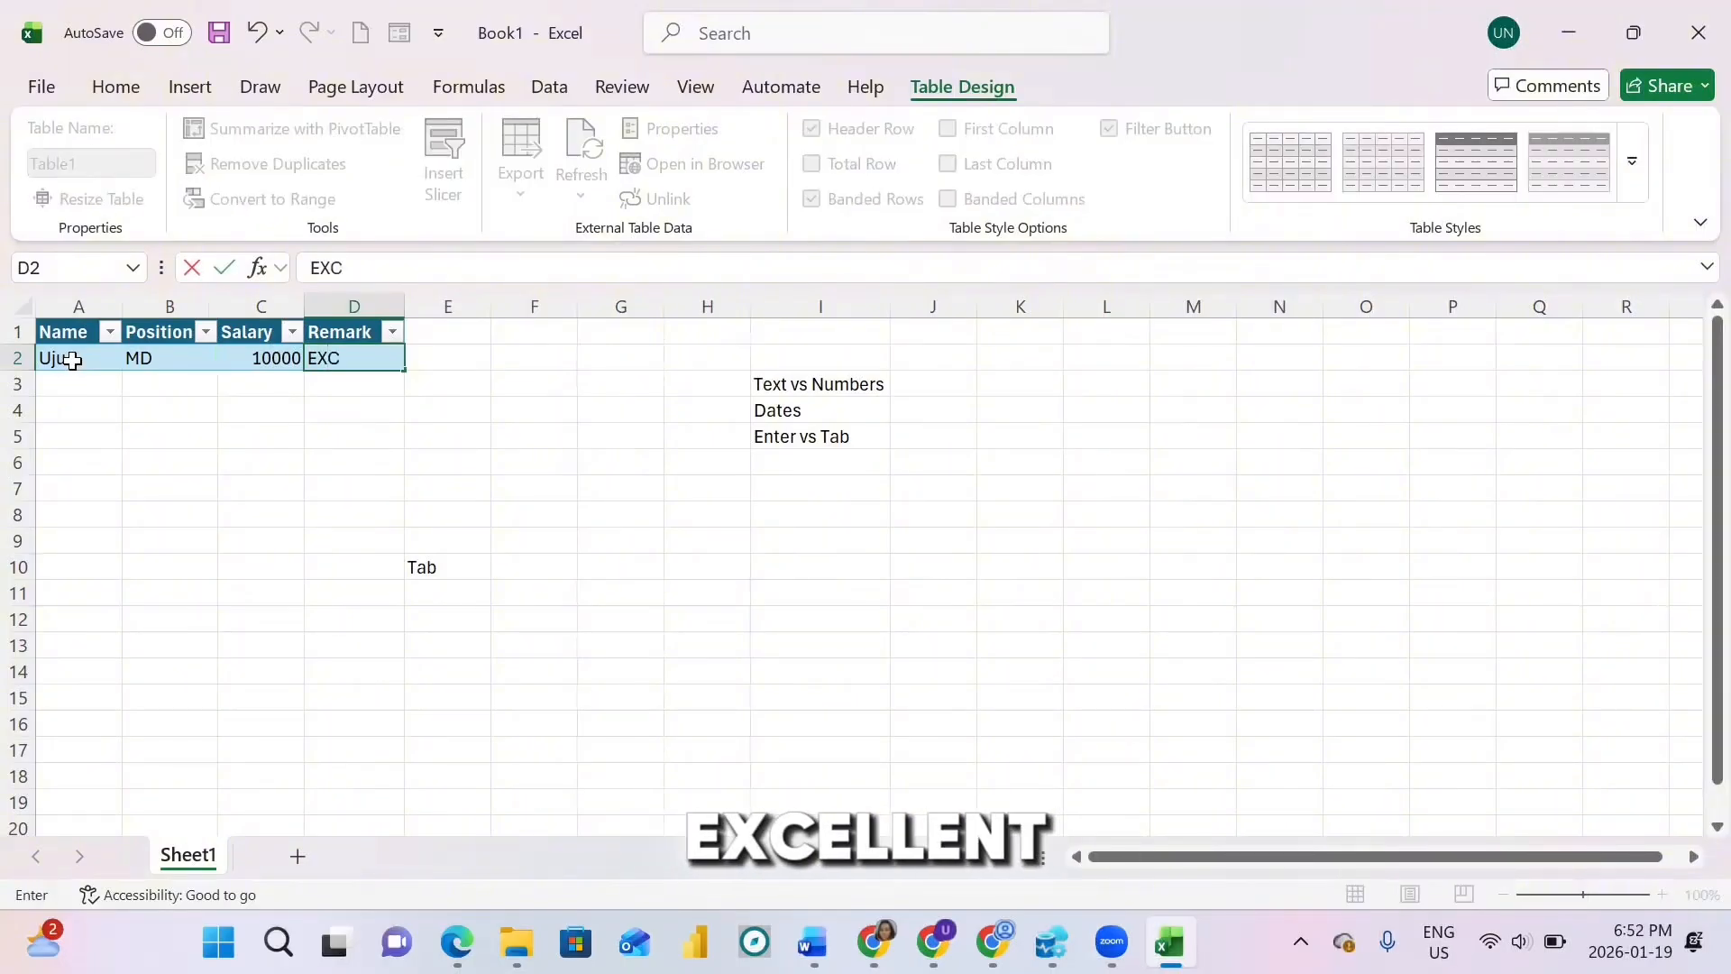
pyautogui.write('ELLENT')
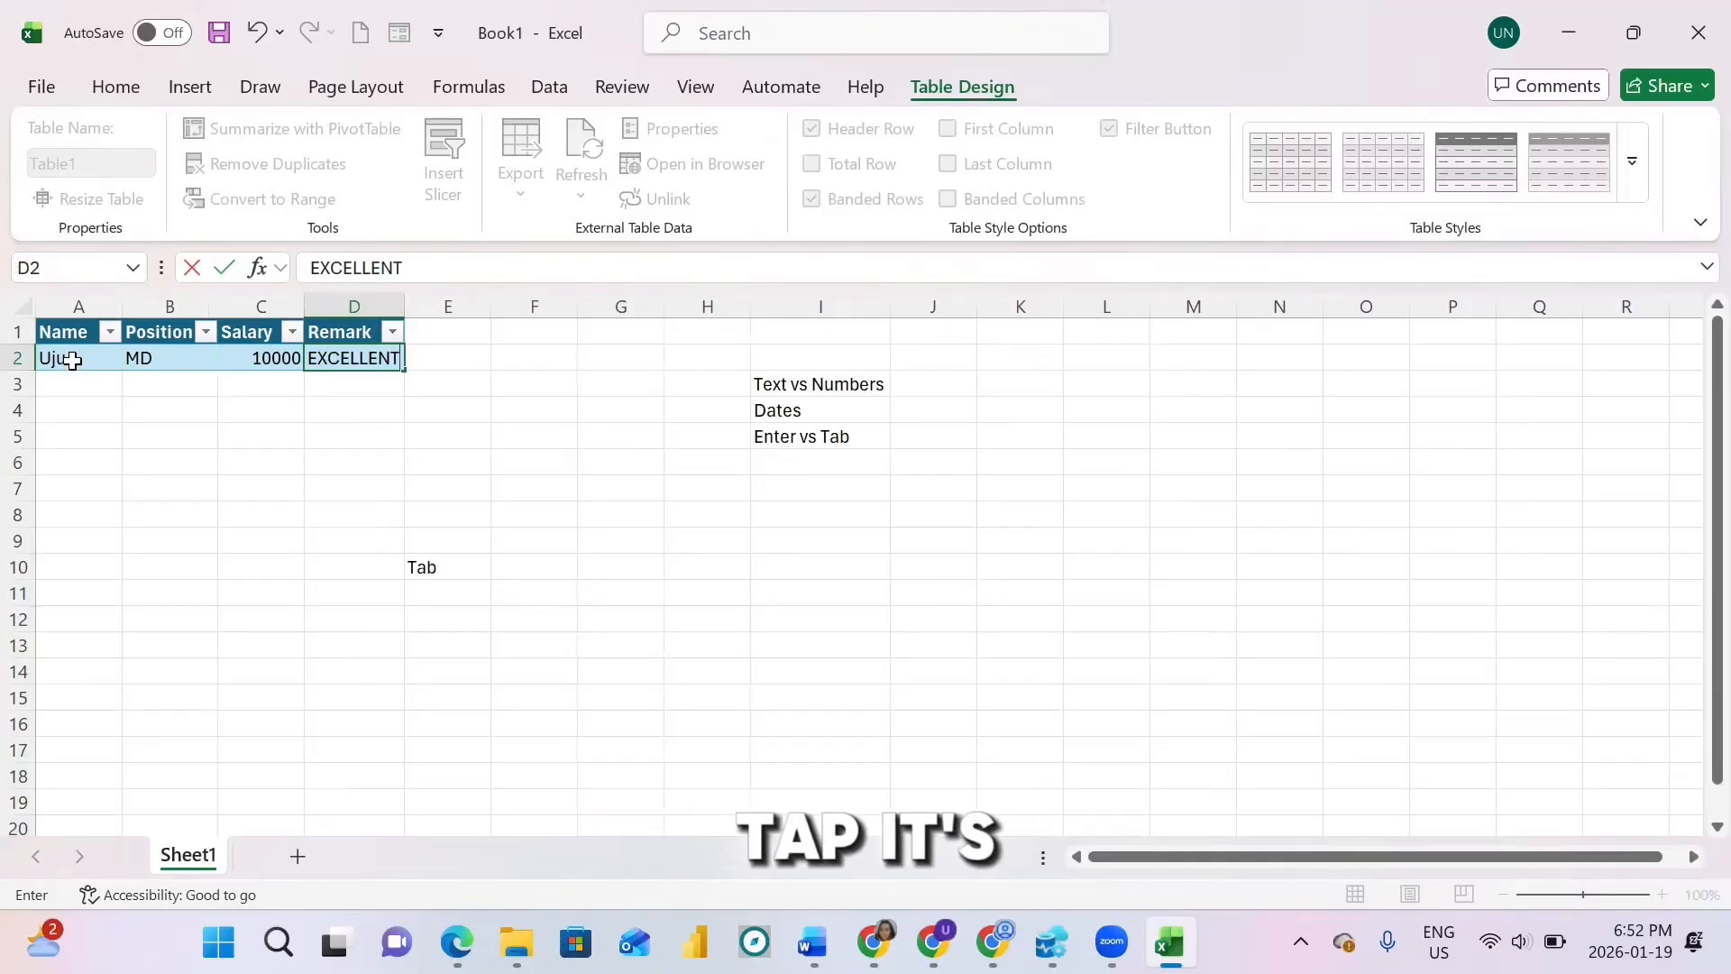
pyautogui.press('Tab')
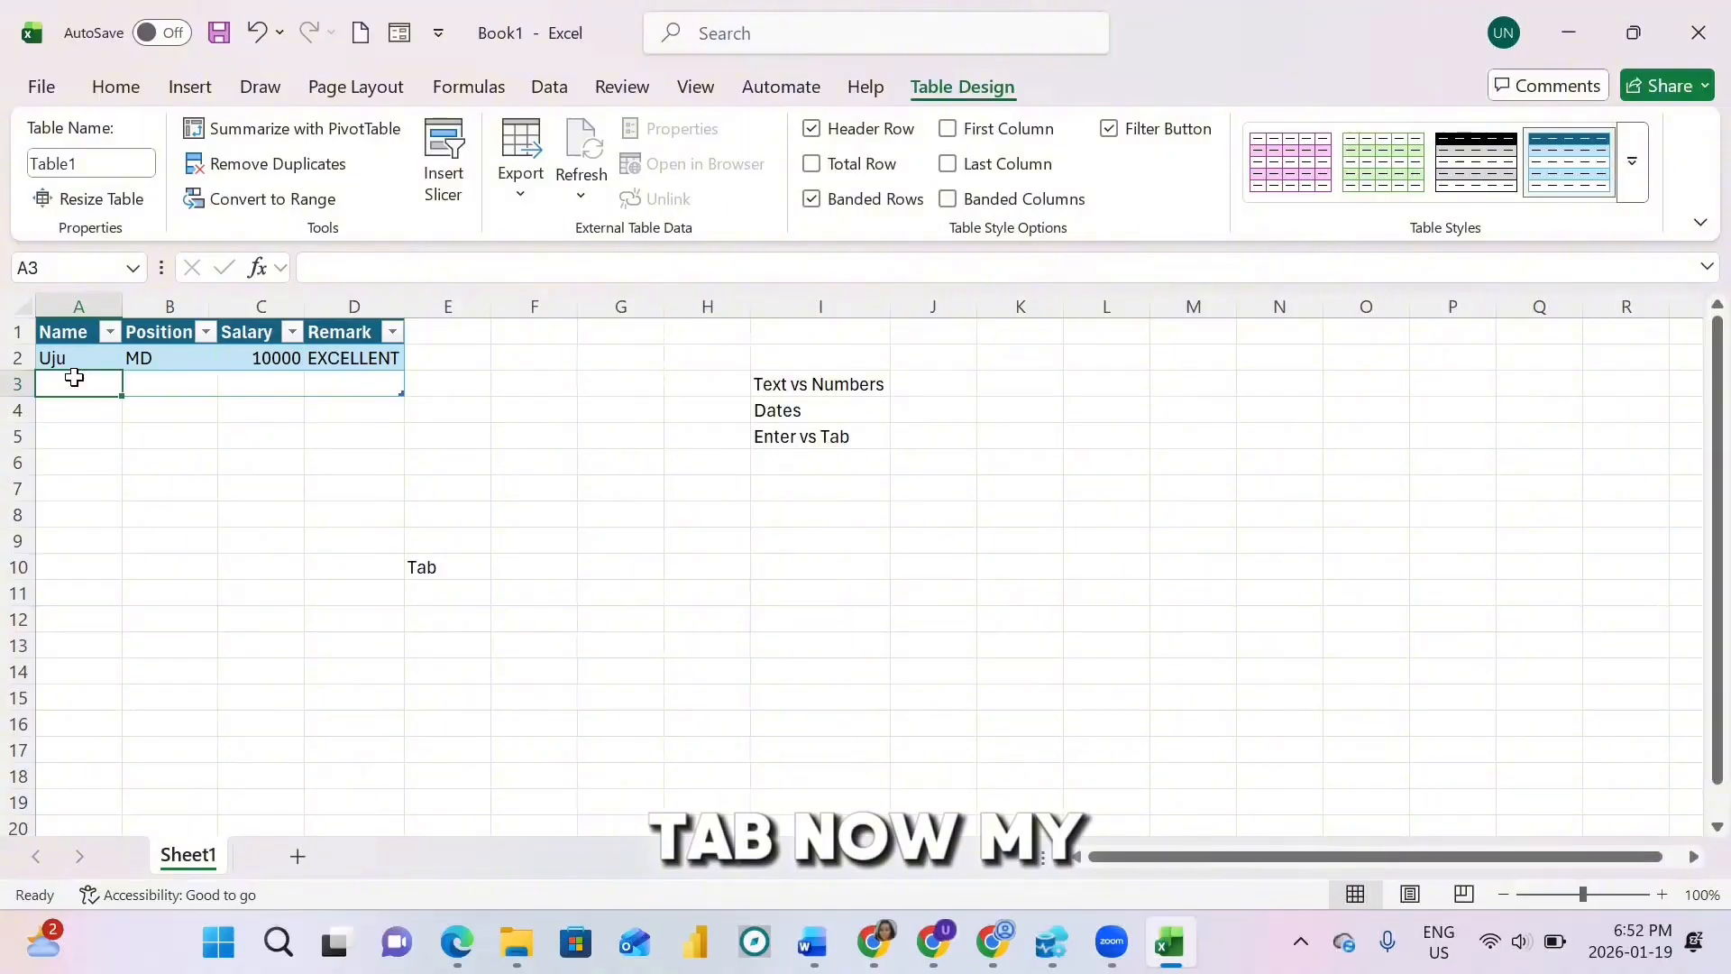
# Step: Extend Table1 with blank rows down to row 7, then move to cell I6
pyautogui.press('Tab')
pyautogui.press('Tab')
pyautogui.press('Tab')
pyautogui.press('Tab')
pyautogui.press('Tab')
pyautogui.press('Tab')
pyautogui.press('Tab')
pyautogui.press('Tab')
pyautogui.press('Tab')
pyautogui.press('Tab')
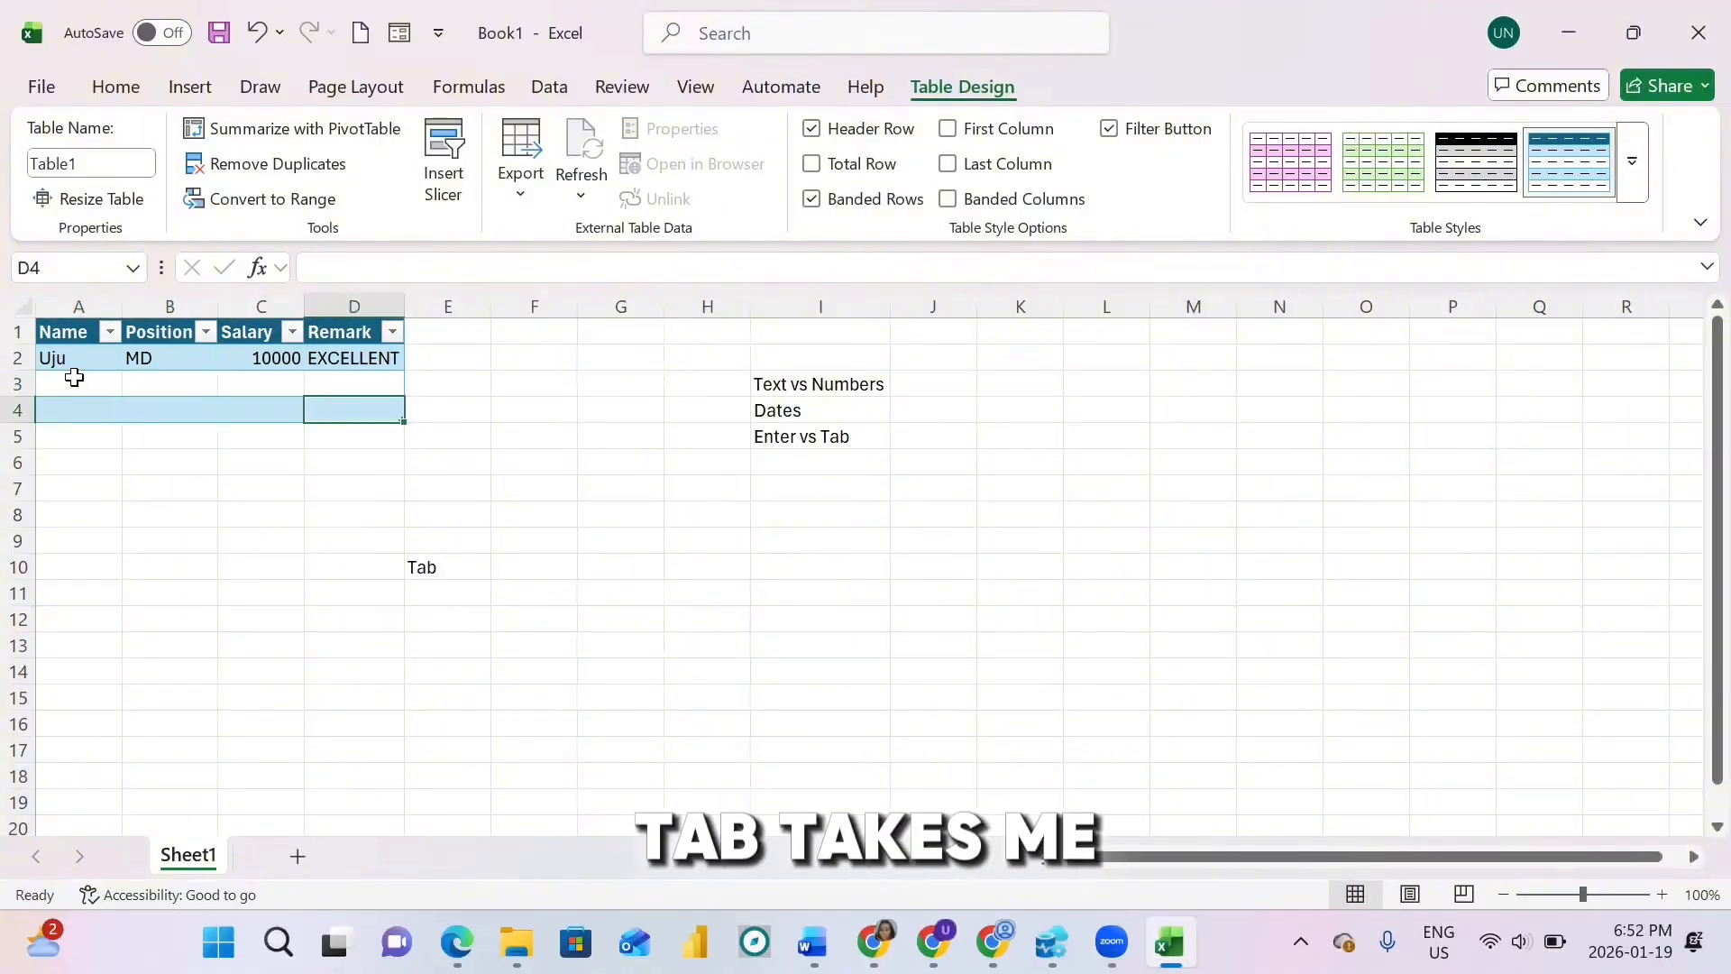
pyautogui.press('Tab')
pyautogui.press('Tab')
pyautogui.press('Tab')
pyautogui.press('Tab')
pyautogui.press('Tab')
pyautogui.press('Tab')
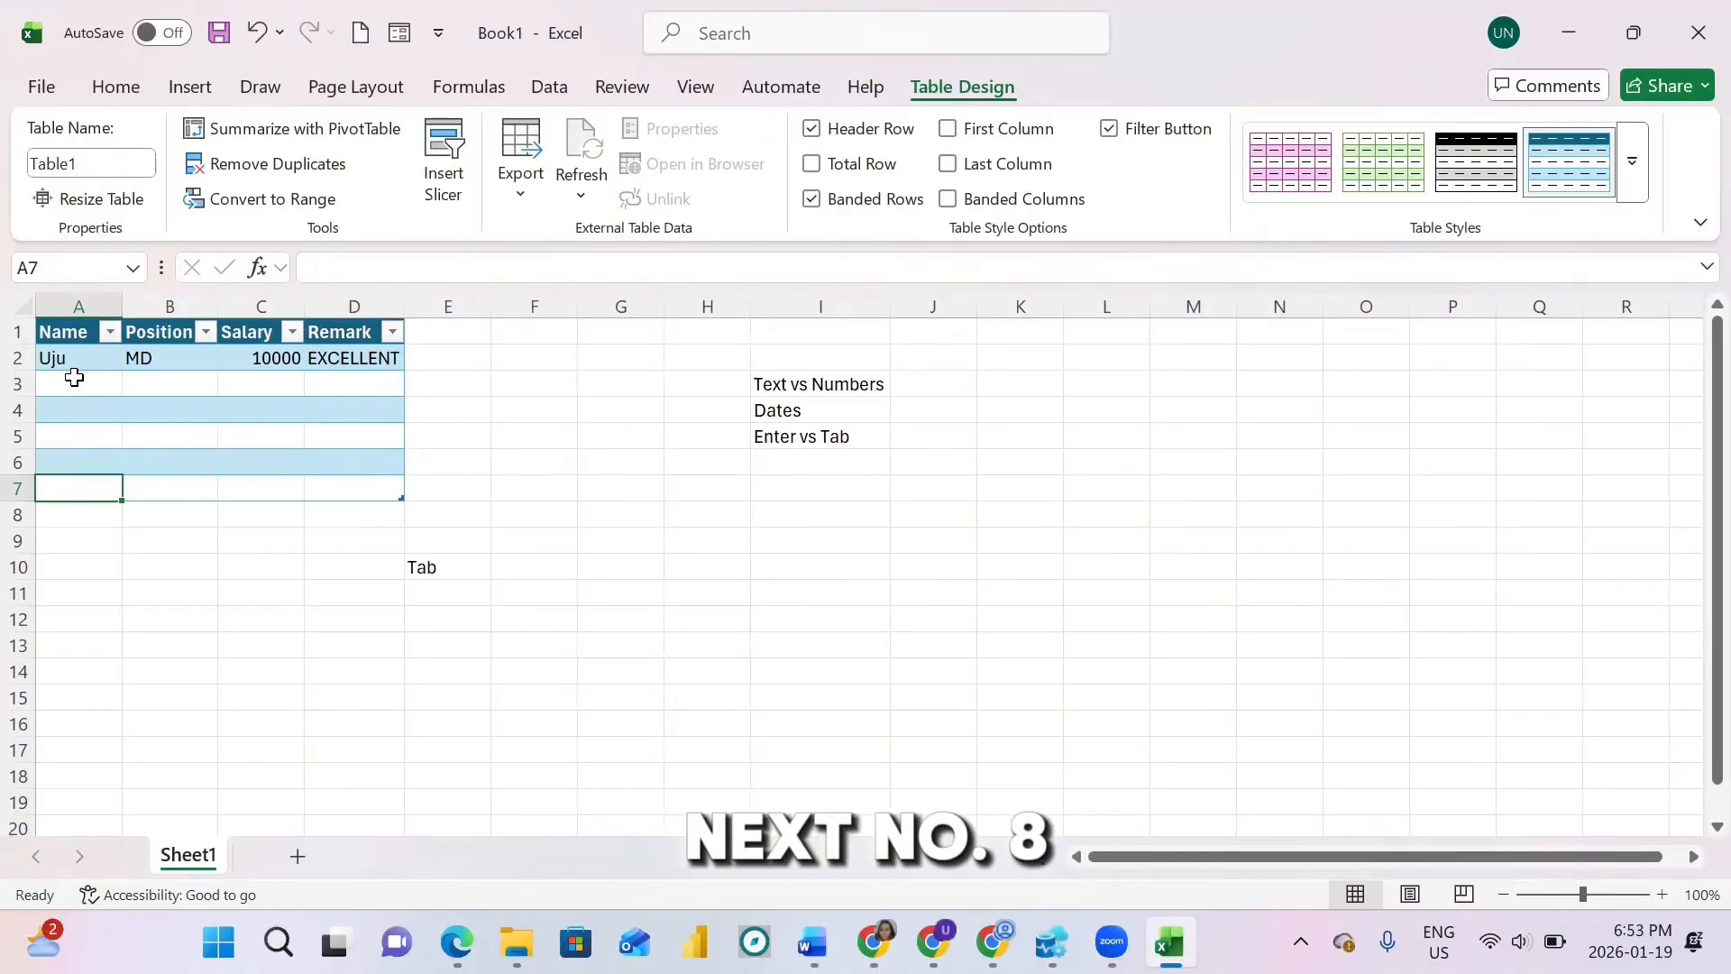
pyautogui.press('Return')
pyautogui.press('Return')
pyautogui.press('Return')
pyautogui.press('Return')
pyautogui.press('Return')
pyautogui.press('Return')
pyautogui.press('Return')
pyautogui.press('Return')
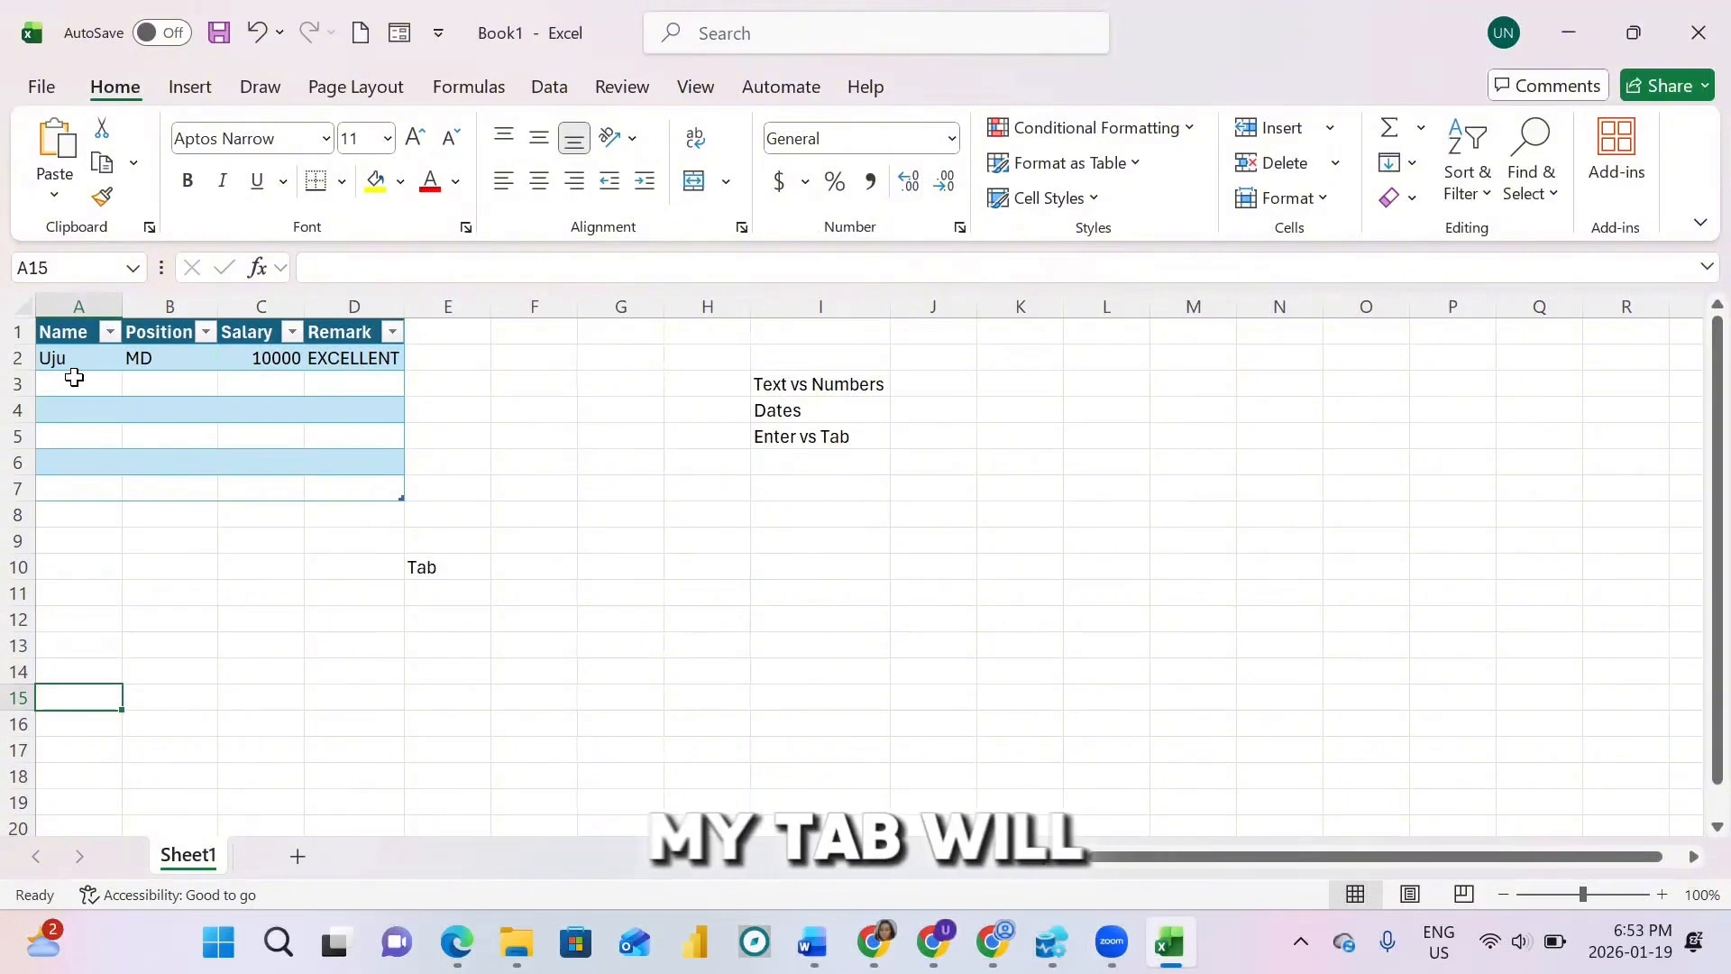
pyautogui.press('Tab')
pyautogui.press('Tab')
pyautogui.press('Tab')
pyautogui.press('Tab')
pyautogui.press('Tab')
pyautogui.press('Tab')
pyautogui.press('Tab')
pyautogui.press('Tab')
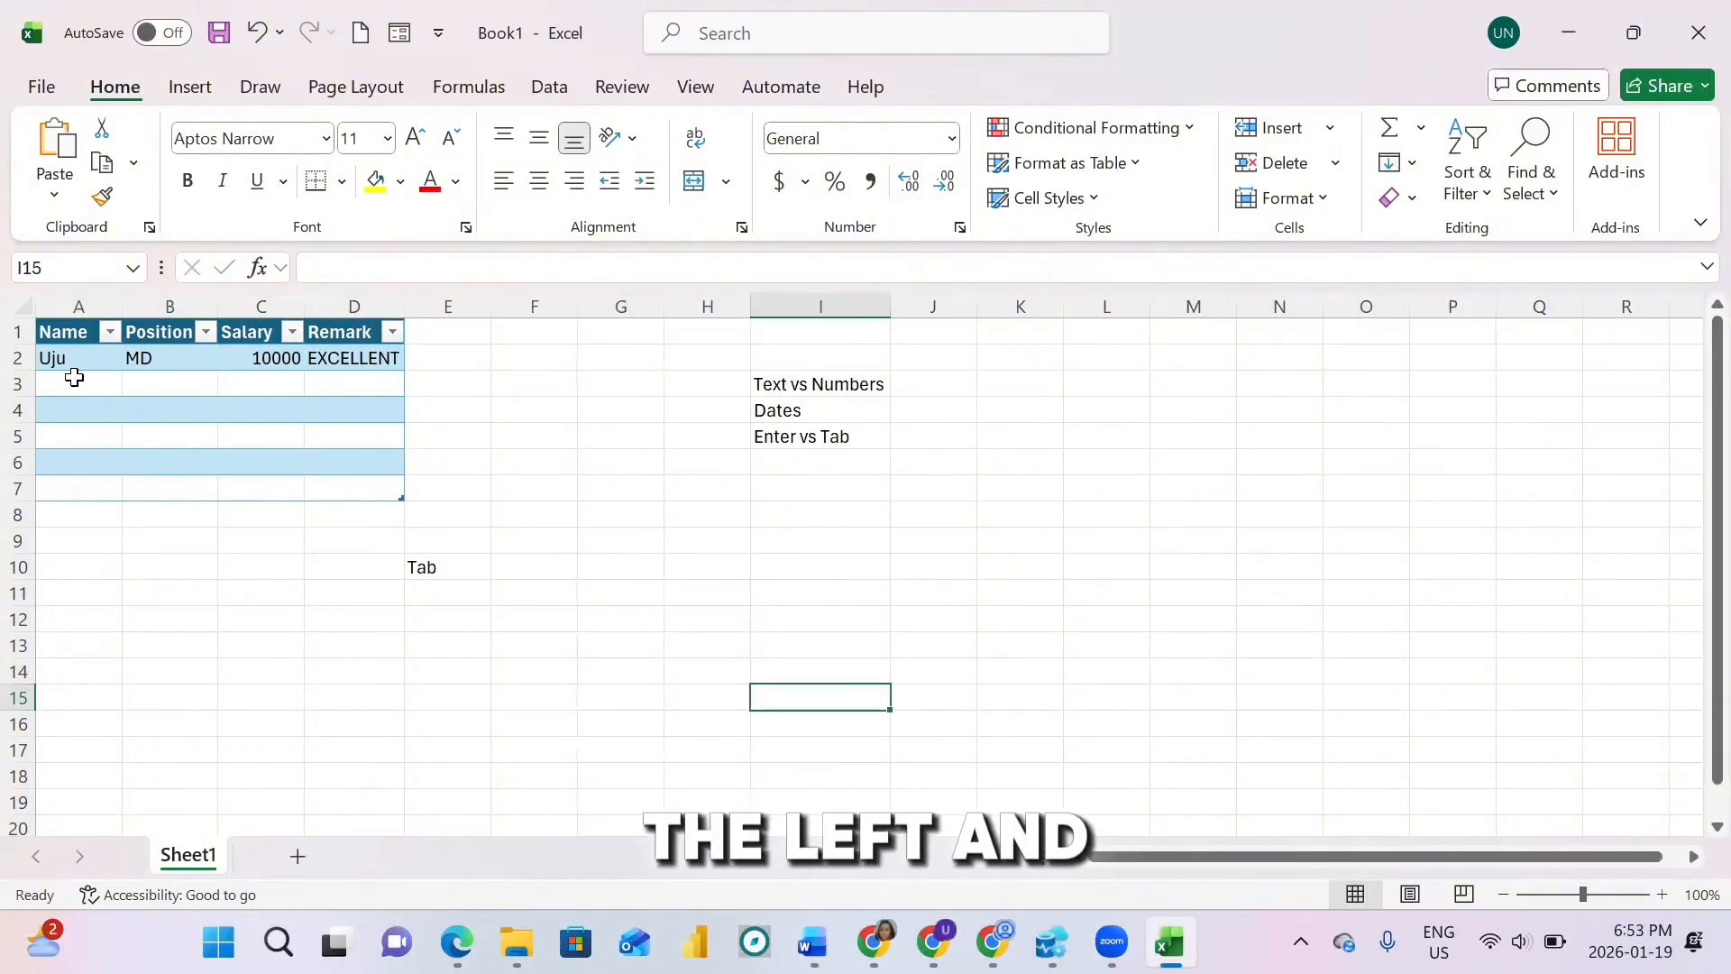
pyautogui.hotkey('shift', 'Tab')
pyautogui.hotkey('shift', 'Tab')
pyautogui.hotkey('shift', 'Tab')
pyautogui.hotkey('shift', 'Tab')
pyautogui.hotkey('shift', 'Tab')
pyautogui.hotkey('shift', 'Tab')
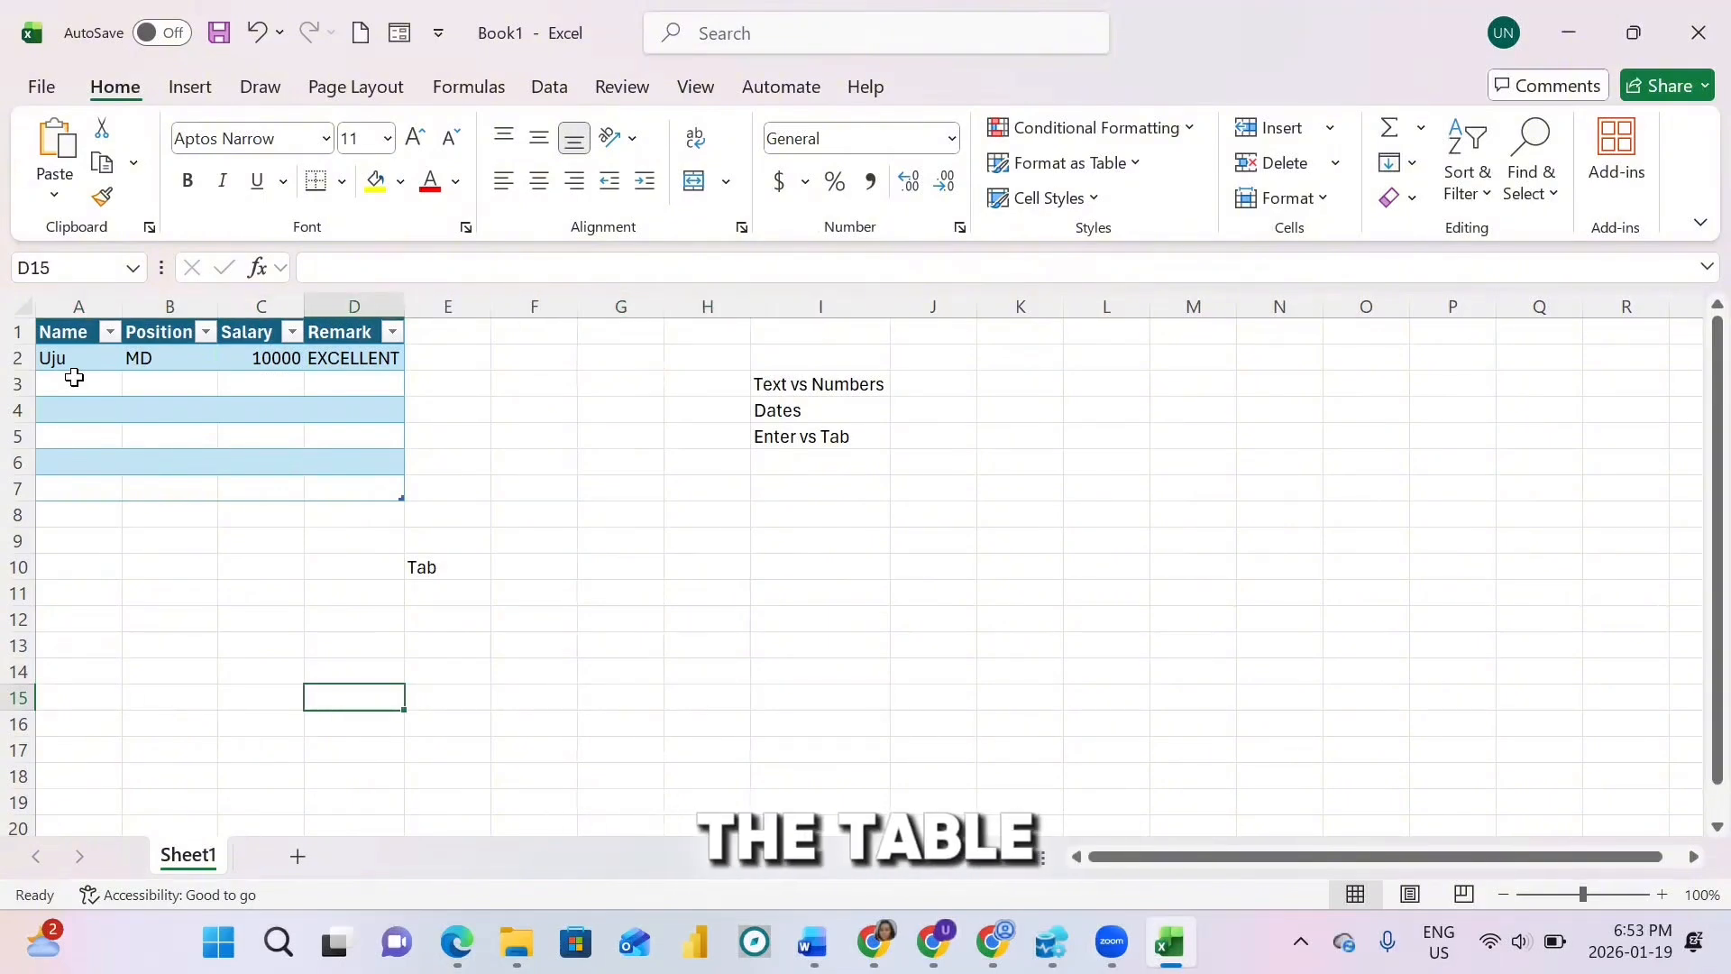
pyautogui.press('Tab')
pyautogui.press('Tab')
pyautogui.press('Tab')
pyautogui.press('Tab')
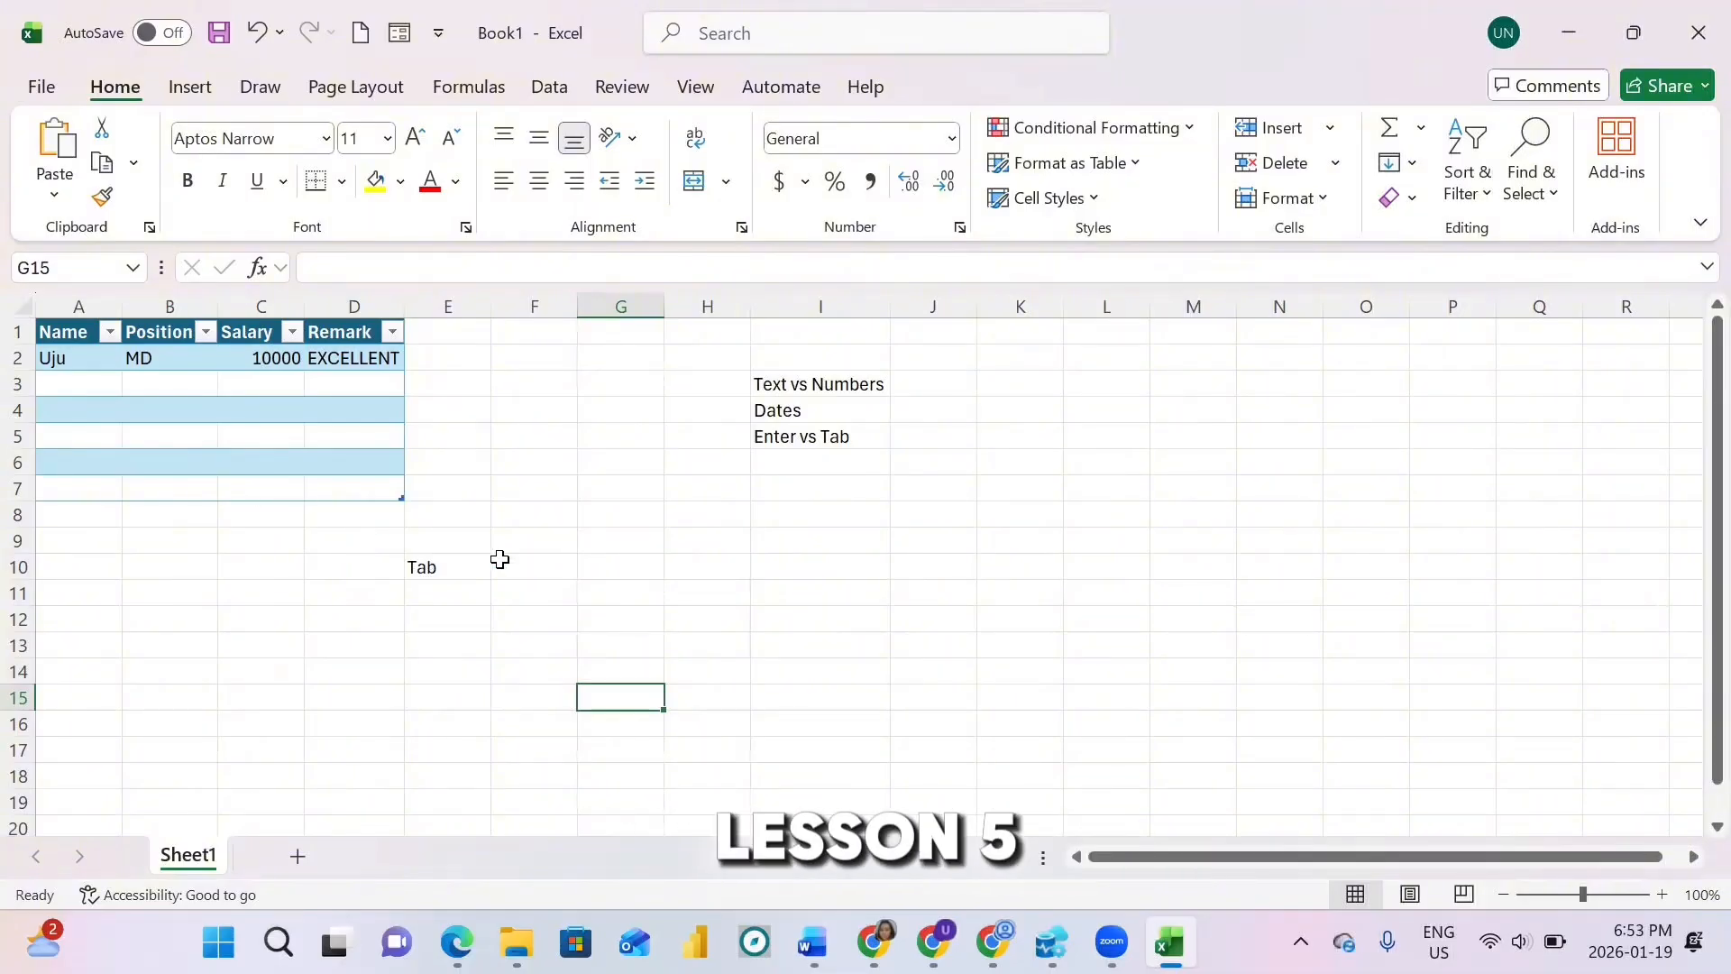
pyautogui.click(806, 461)
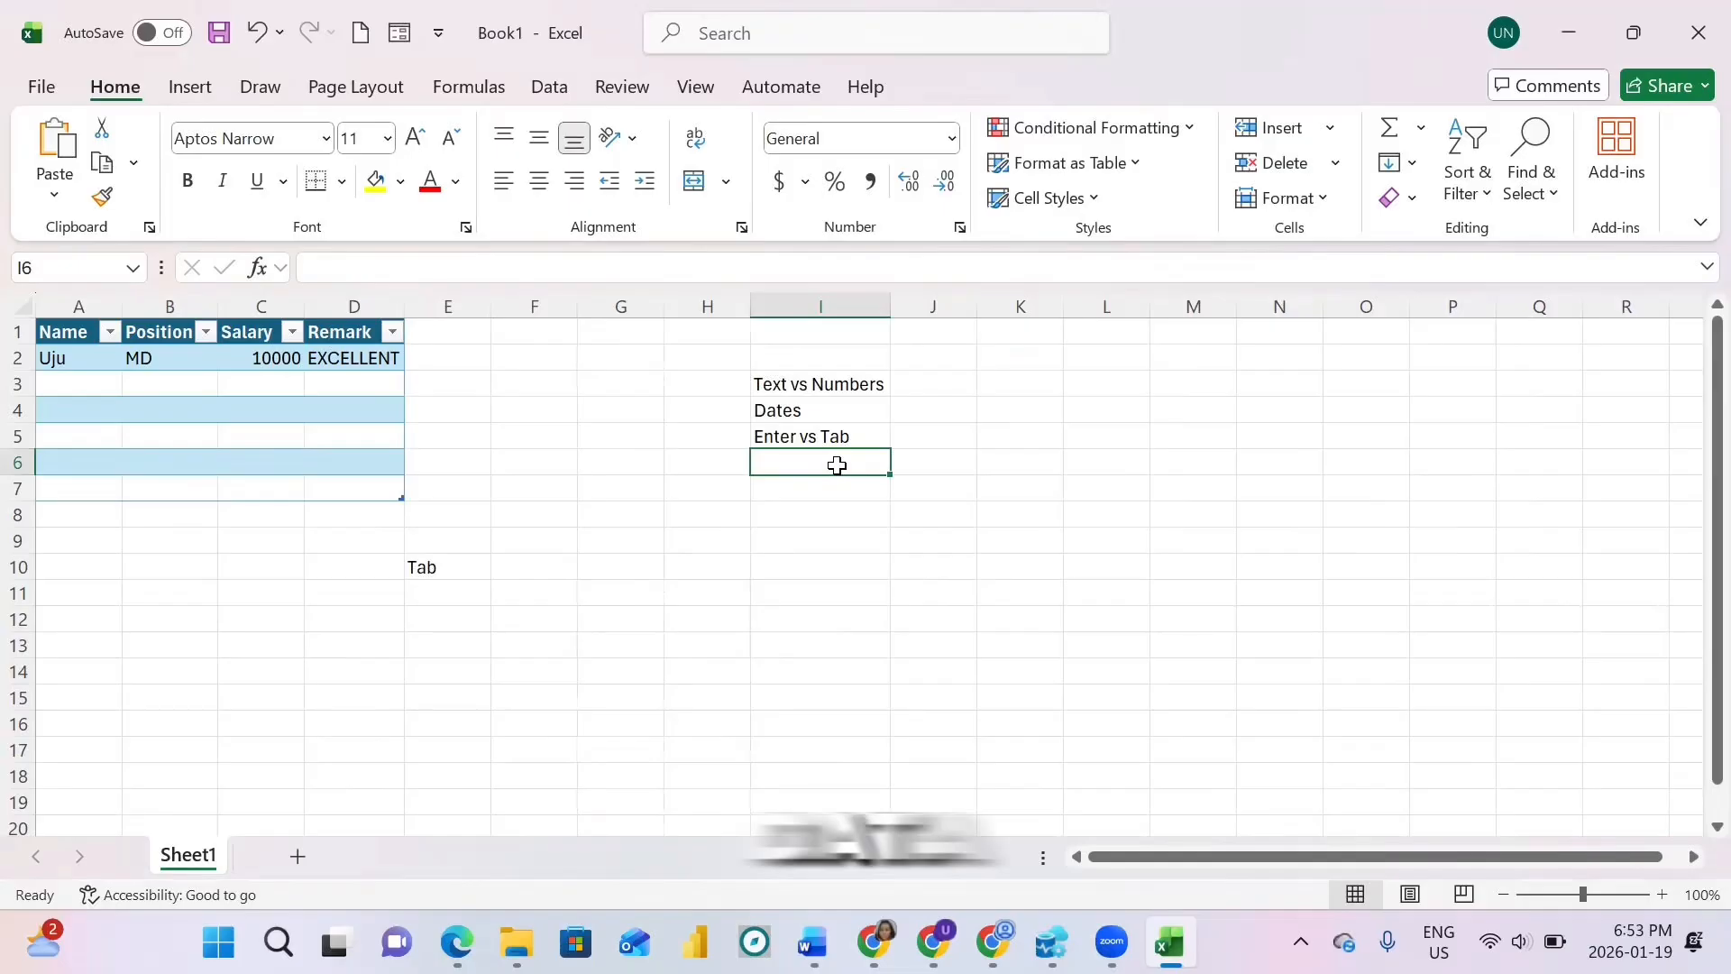
# Step: Add 'Data Entry Form' in I6 and clear the word Tab from E10
pyautogui.write('Data Entry Form')
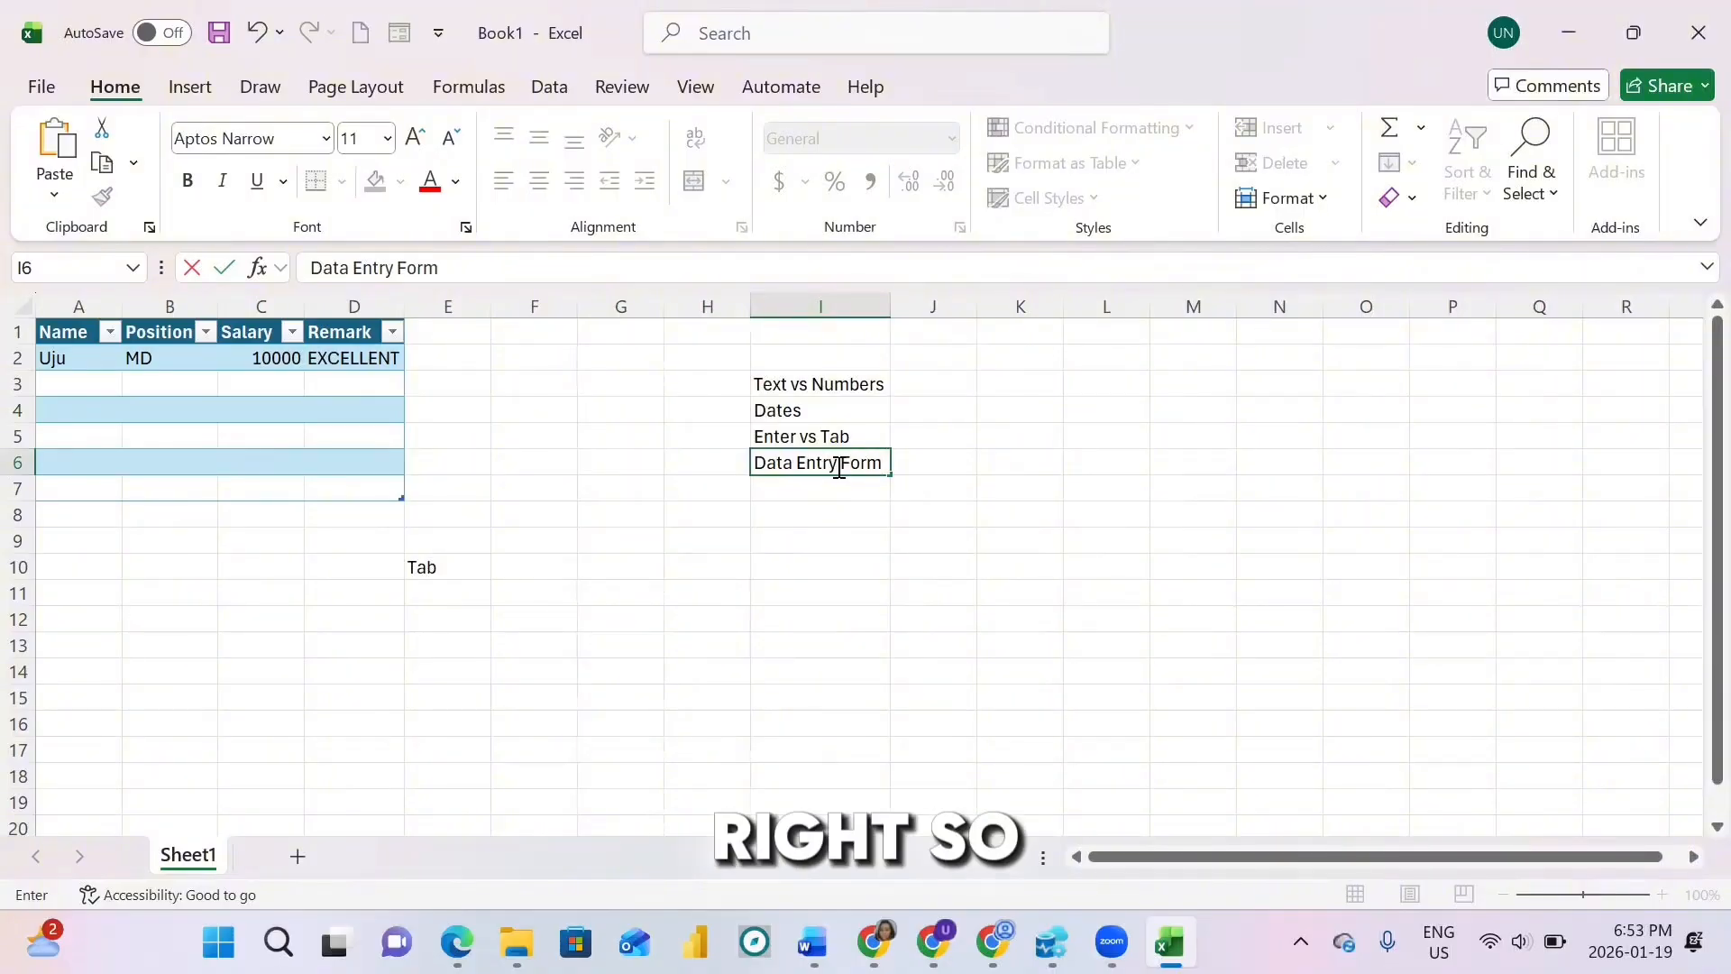
pyautogui.click(445, 567)
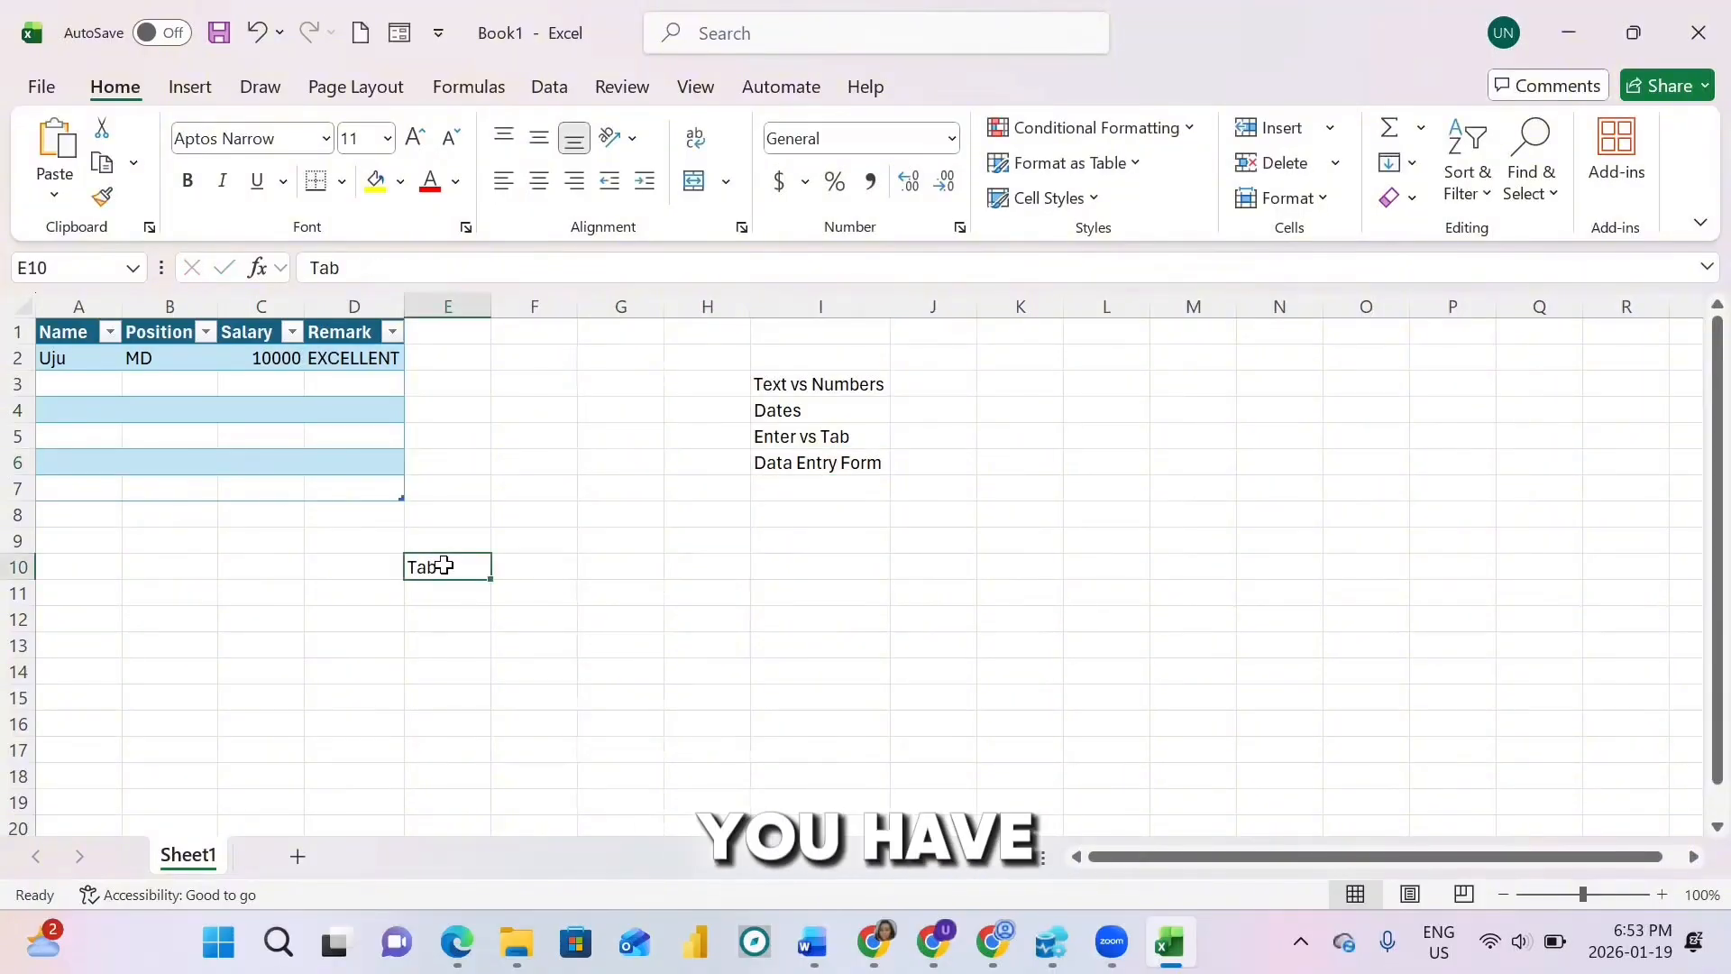
pyautogui.press('BackSpace')
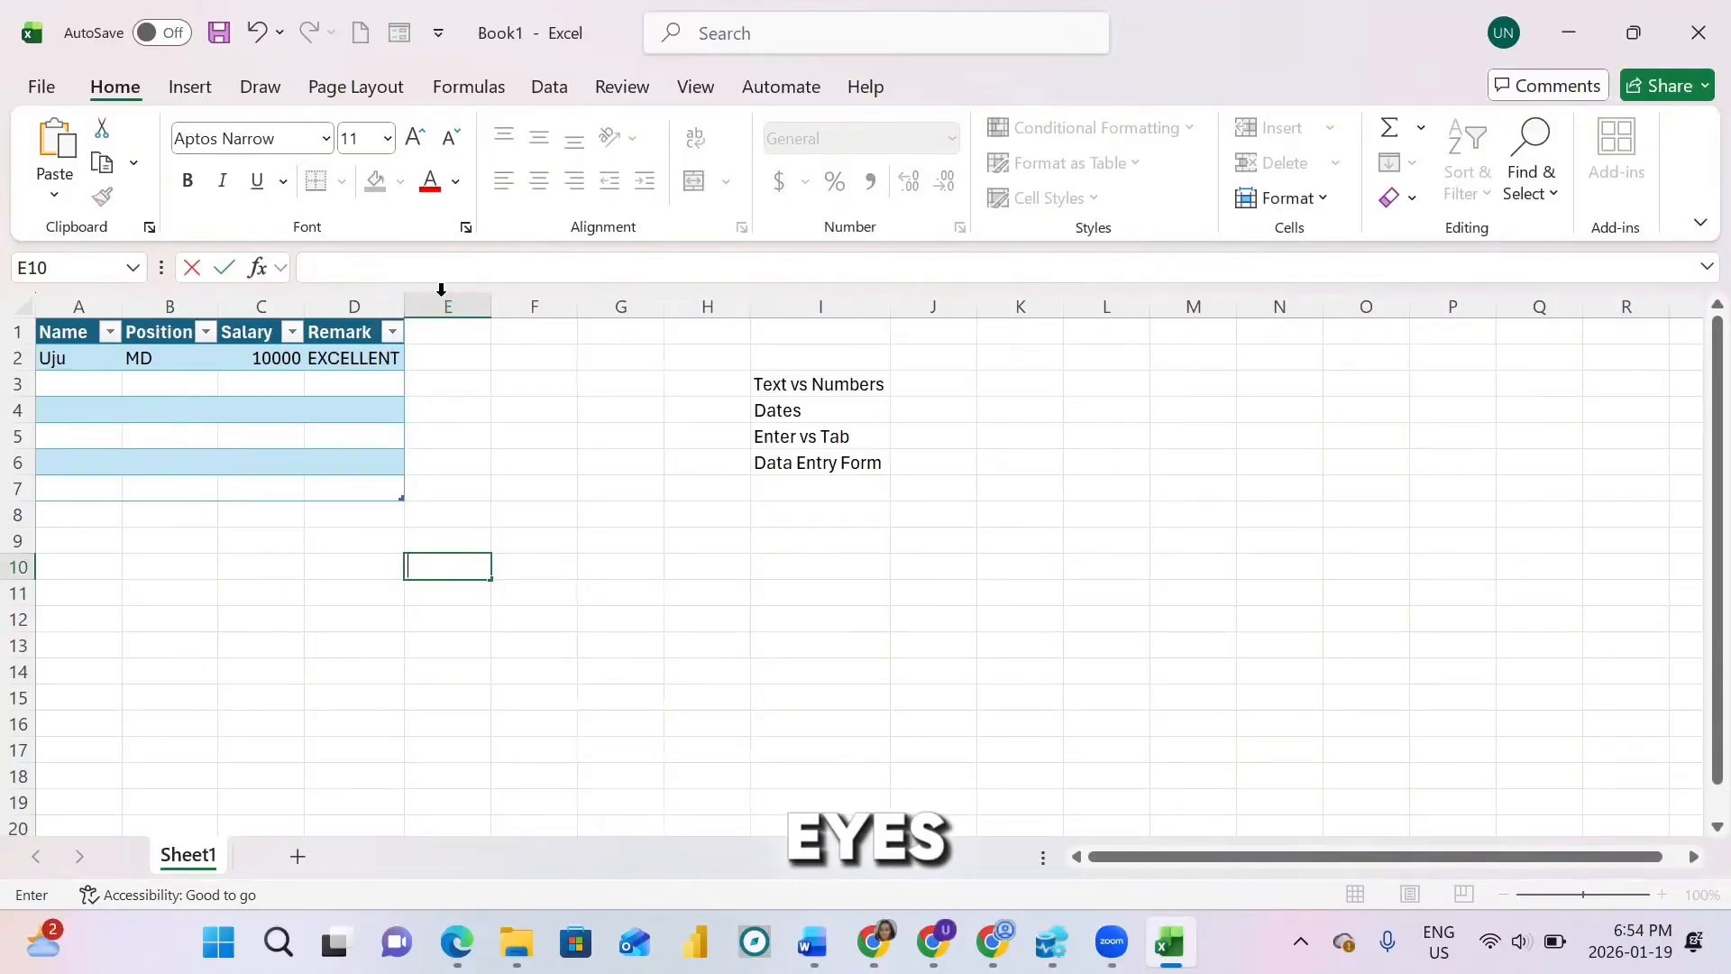
# Step: List All Commands in Excel Options' Quick Access Toolbar settings
pyautogui.click(87, 380)
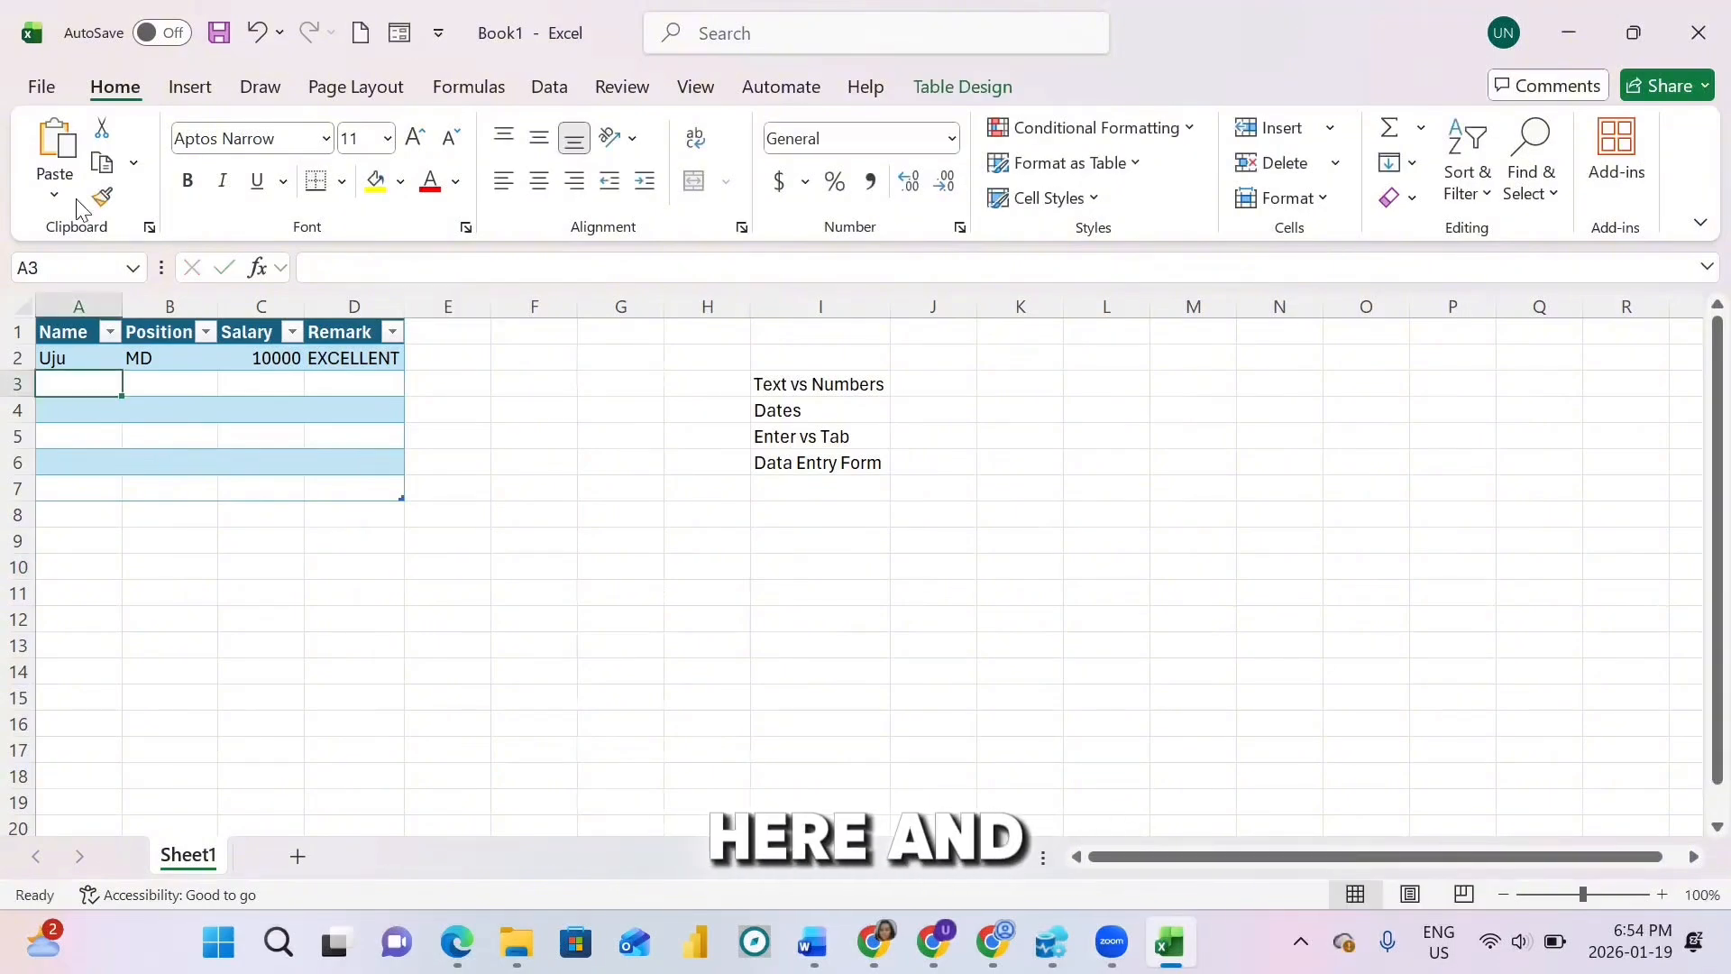
pyautogui.click(45, 88)
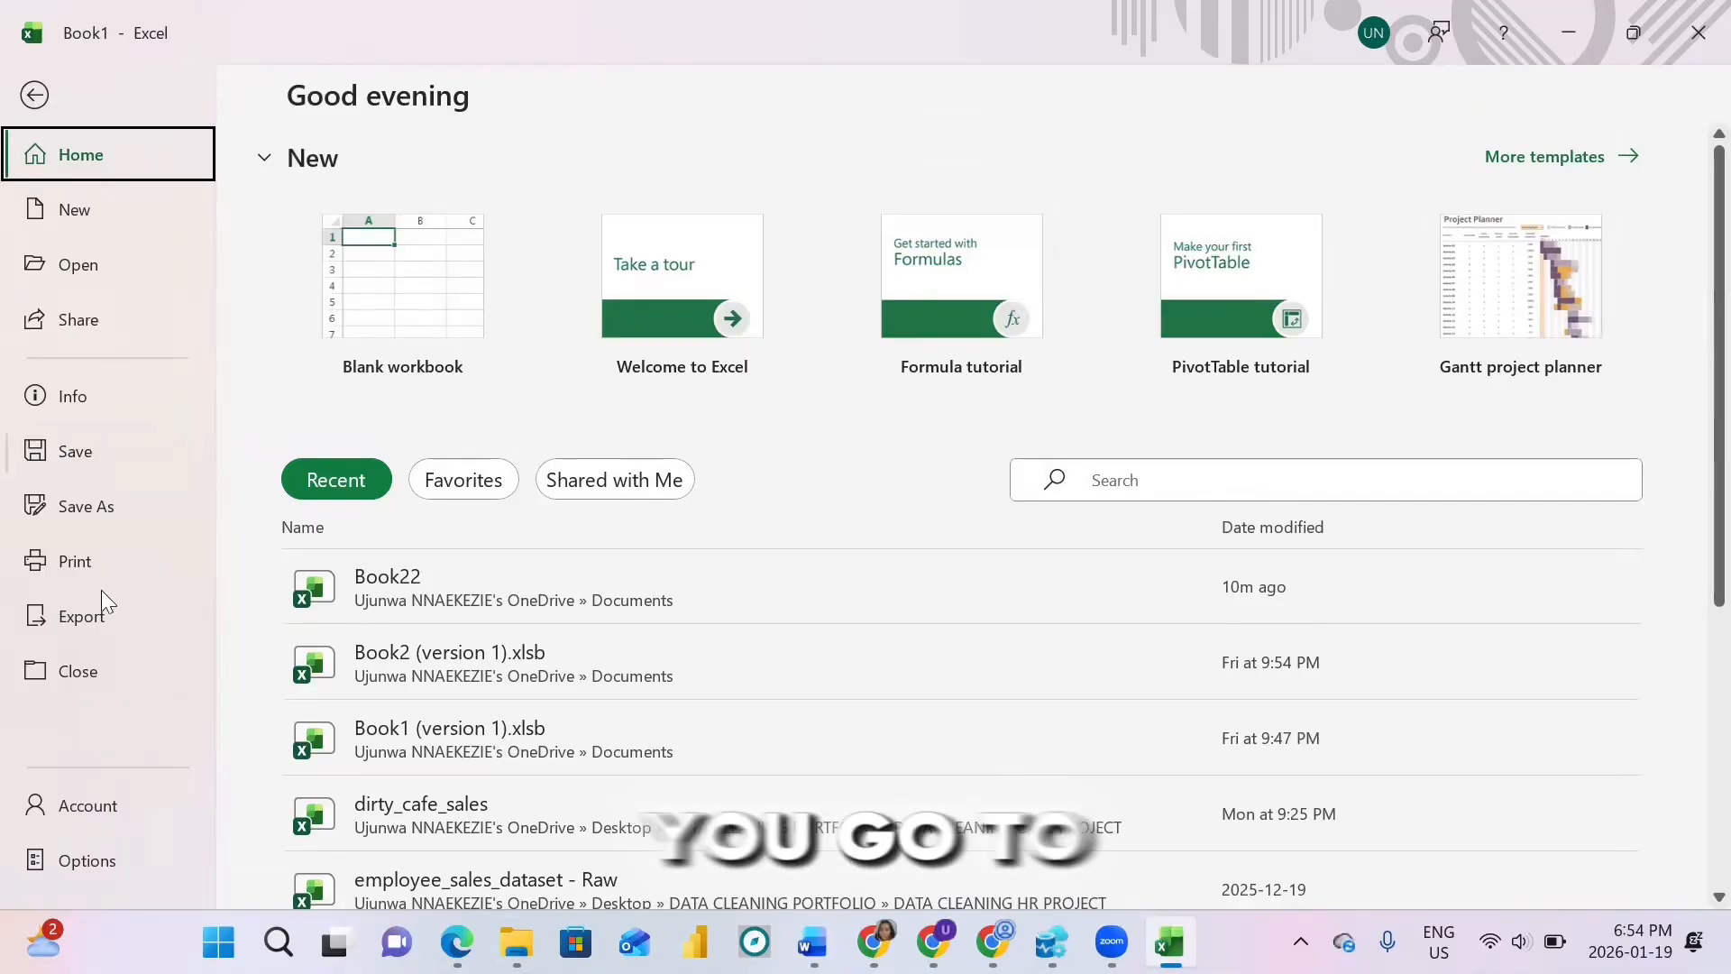
pyautogui.click(86, 860)
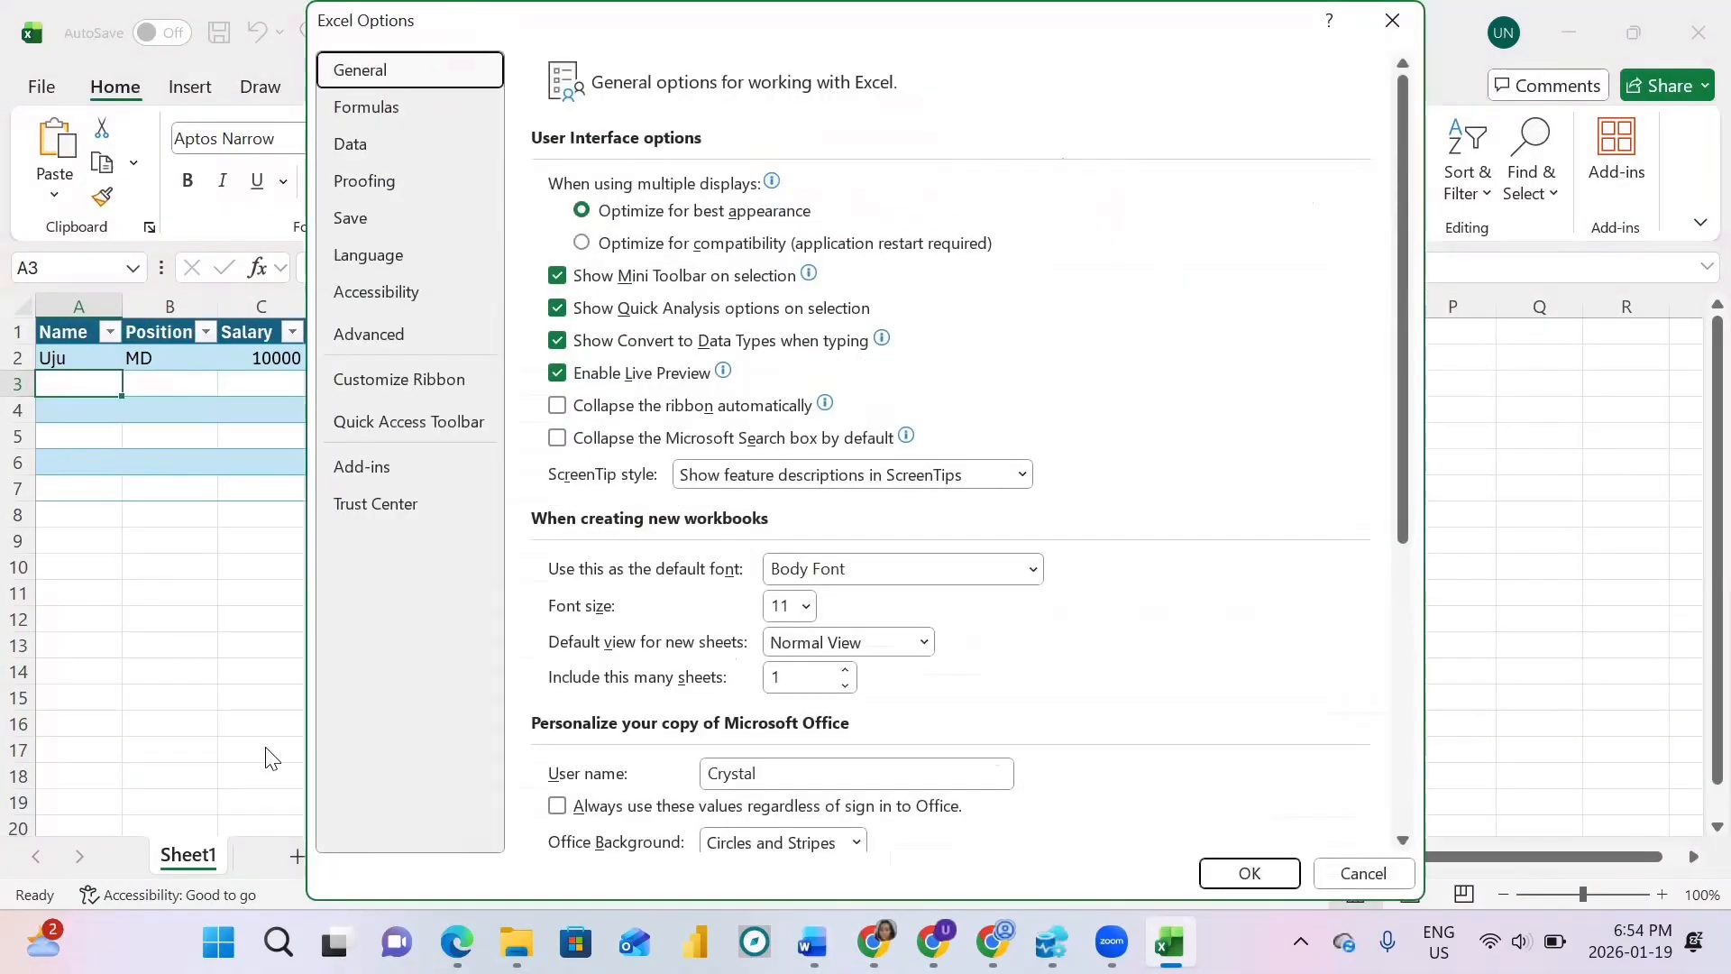
pyautogui.click(405, 429)
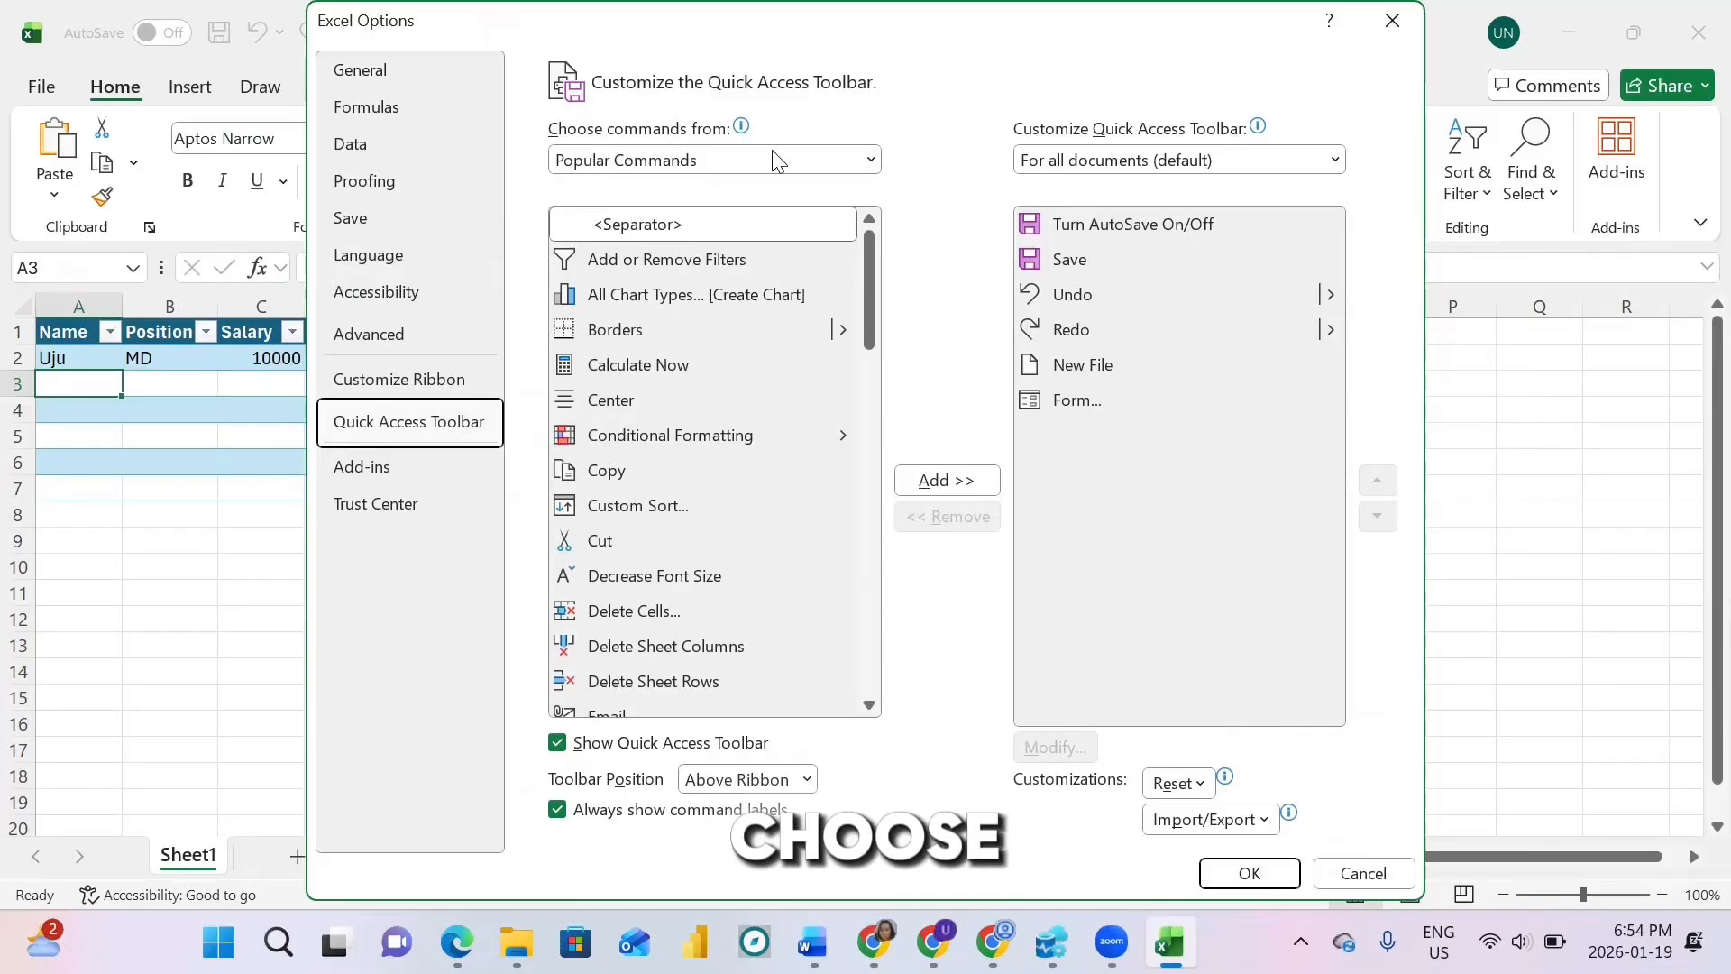
pyautogui.click(871, 161)
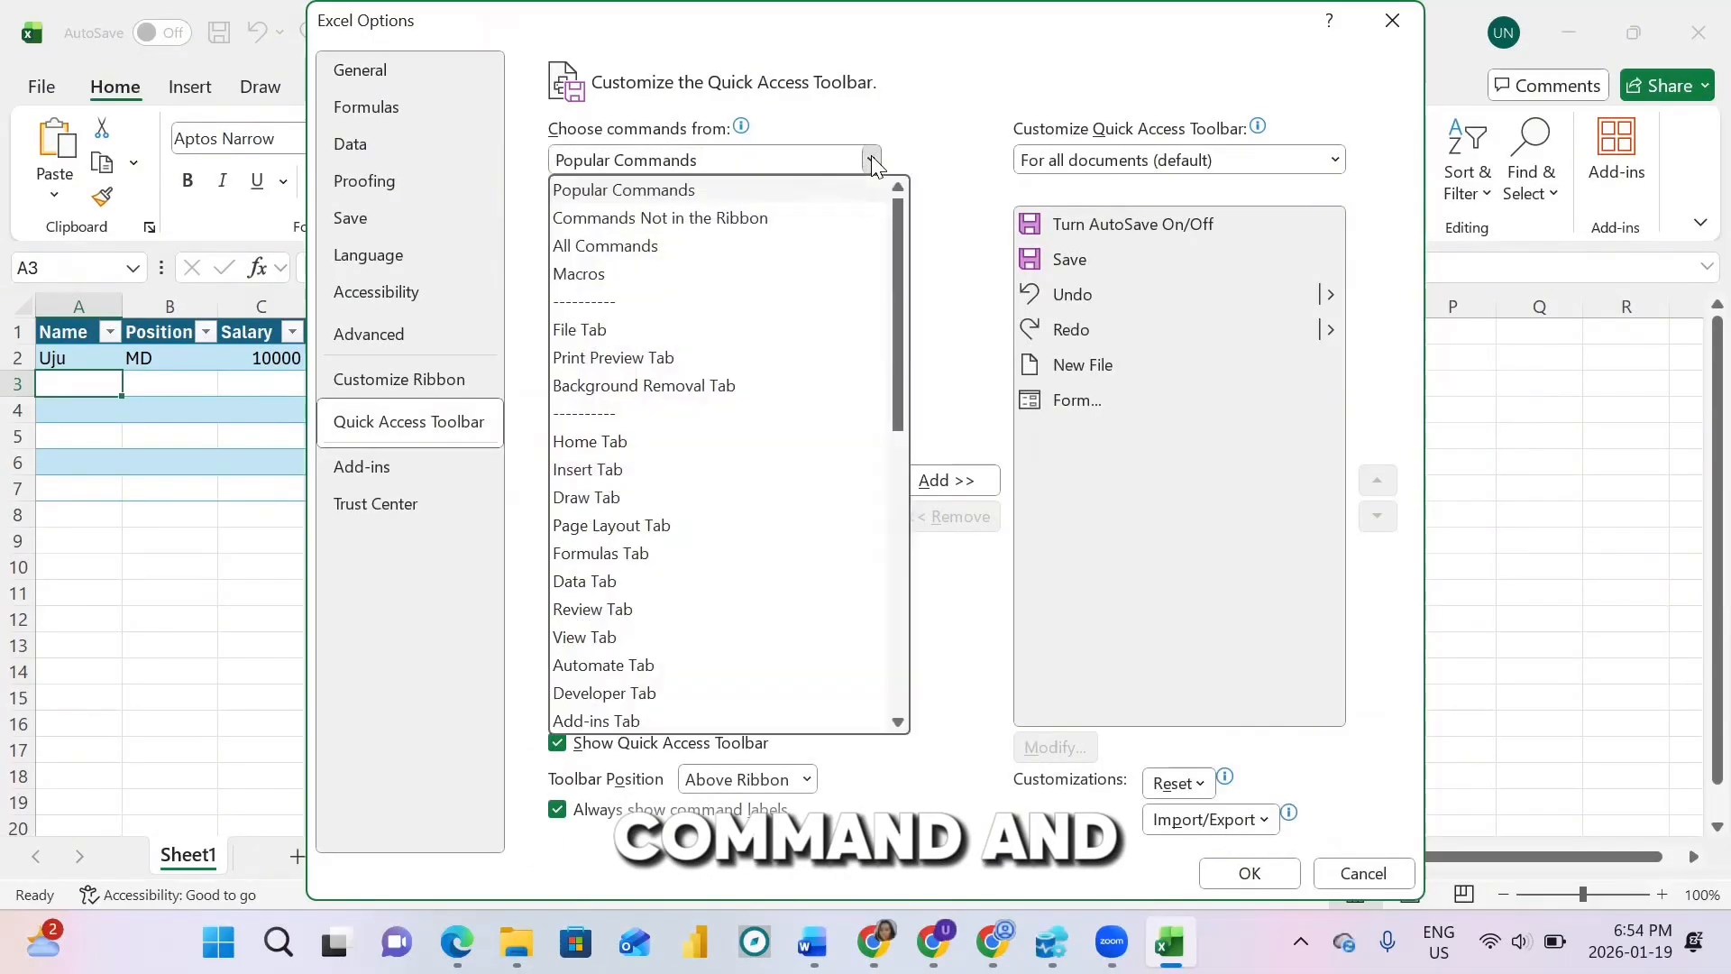
pyautogui.click(684, 254)
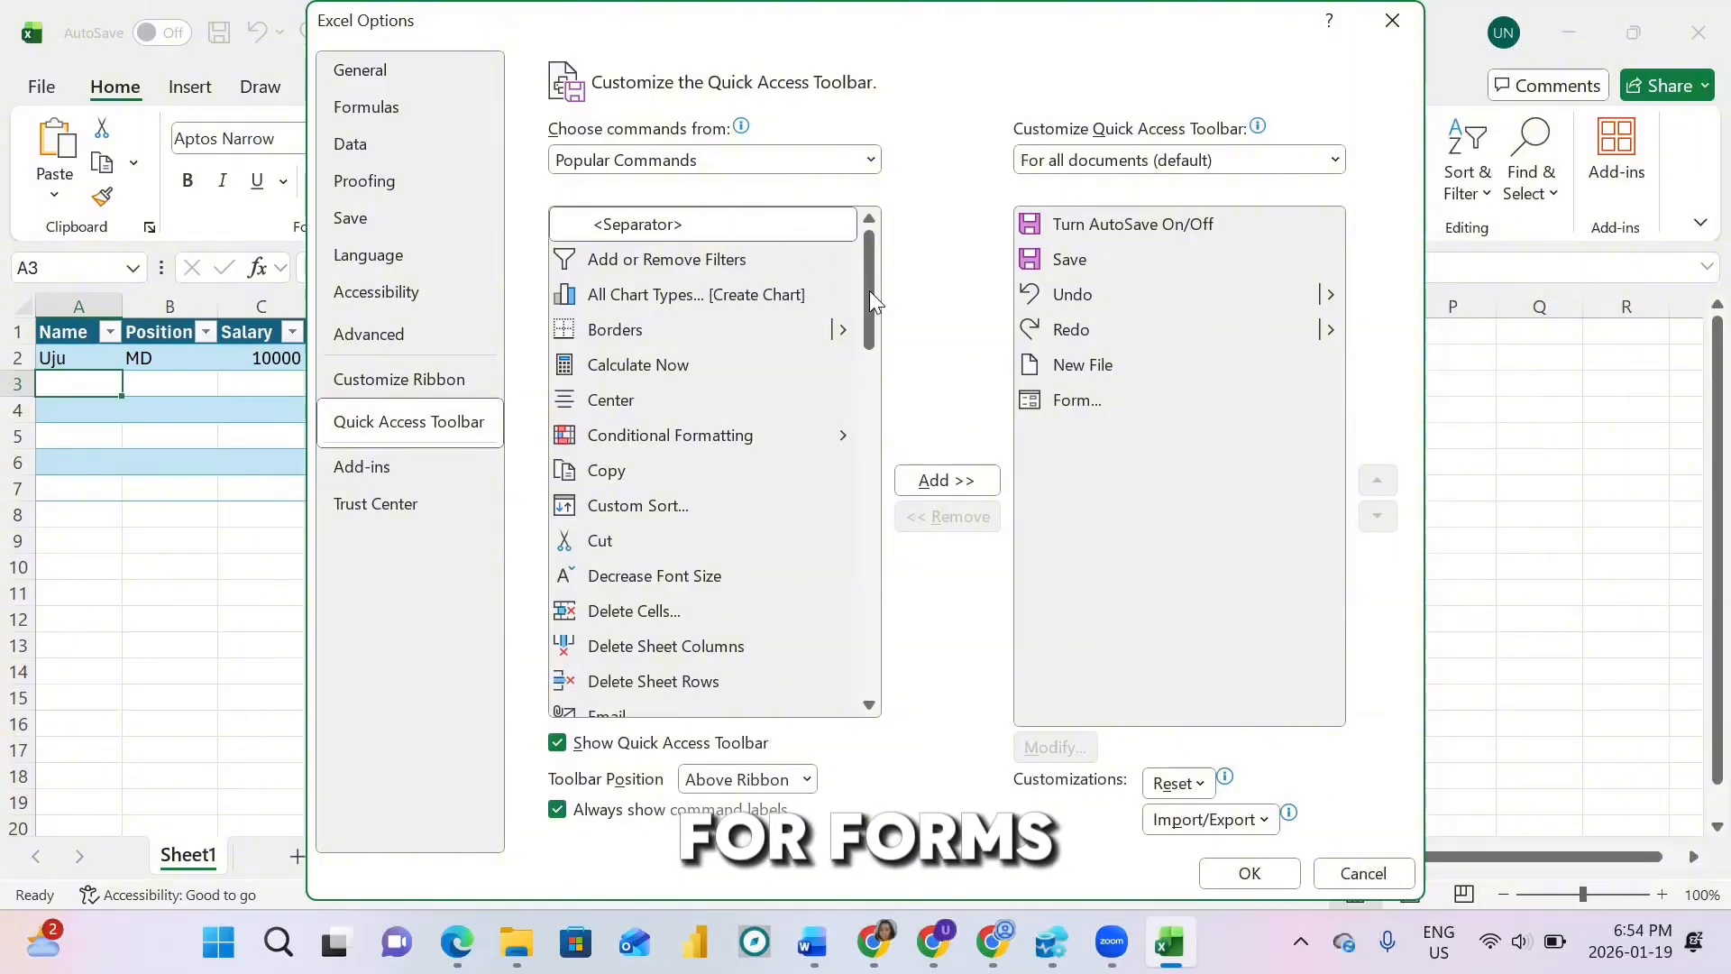
# Step: Find the Form command, add it to the Quick Access Toolbar and confirm
pyautogui.moveTo(868, 280); pyautogui.dragTo(870, 391)
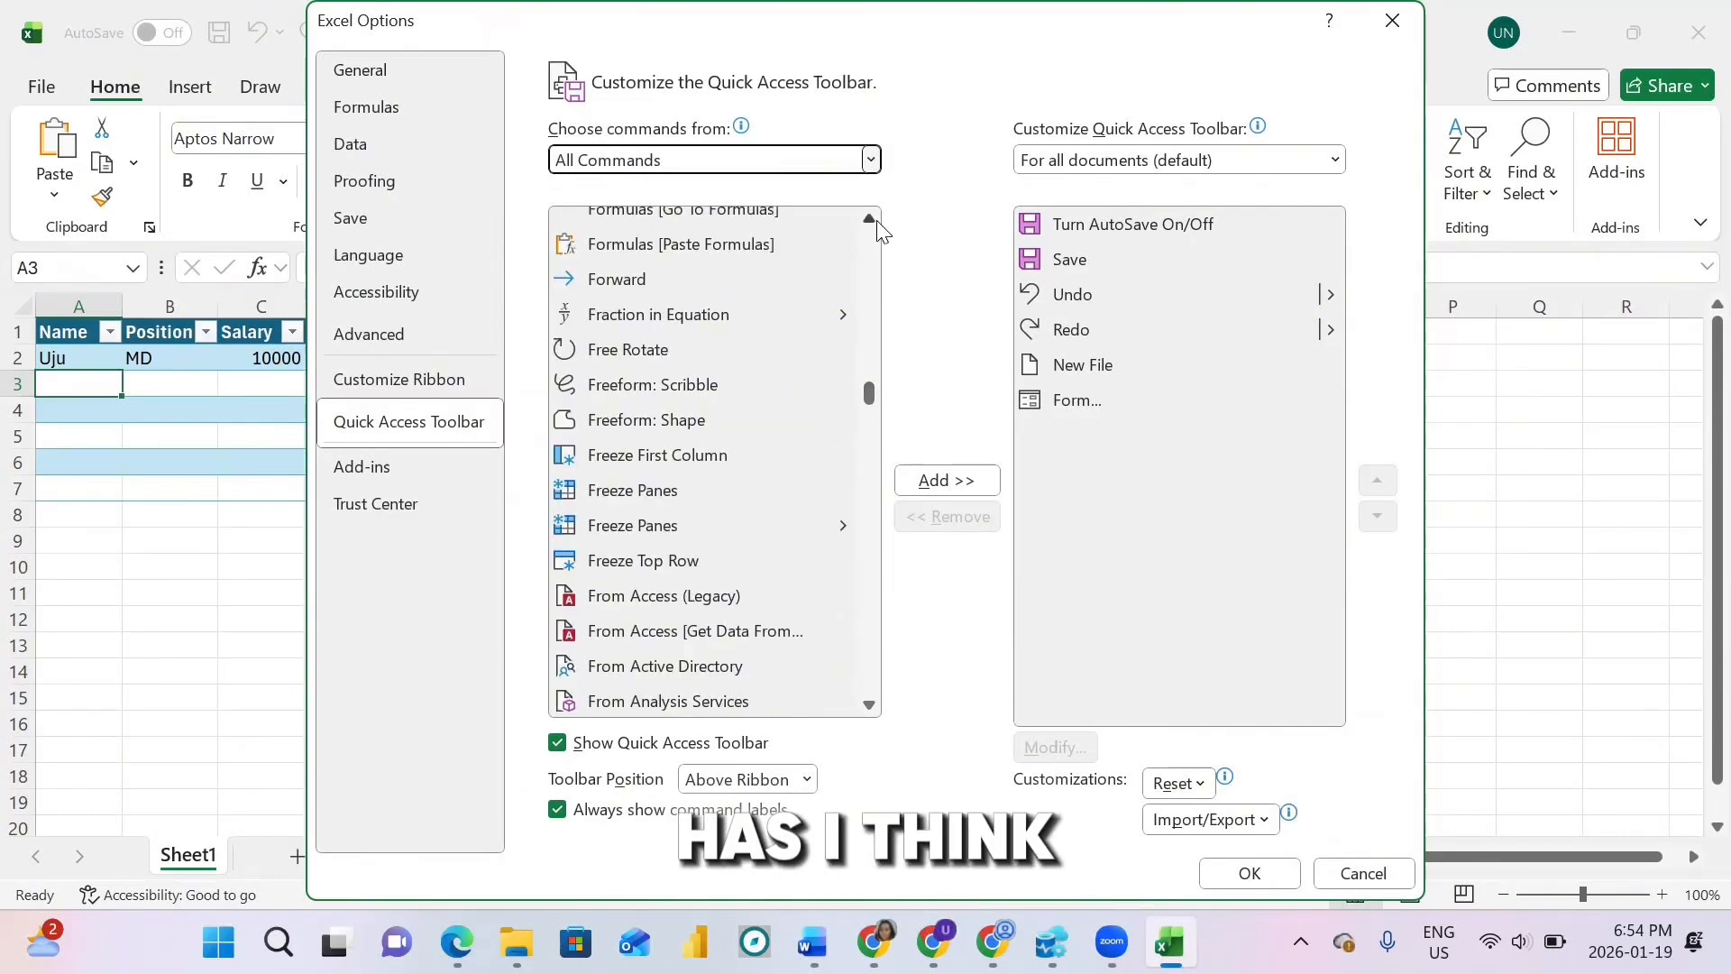
pyautogui.scroll(2, 882, 232)
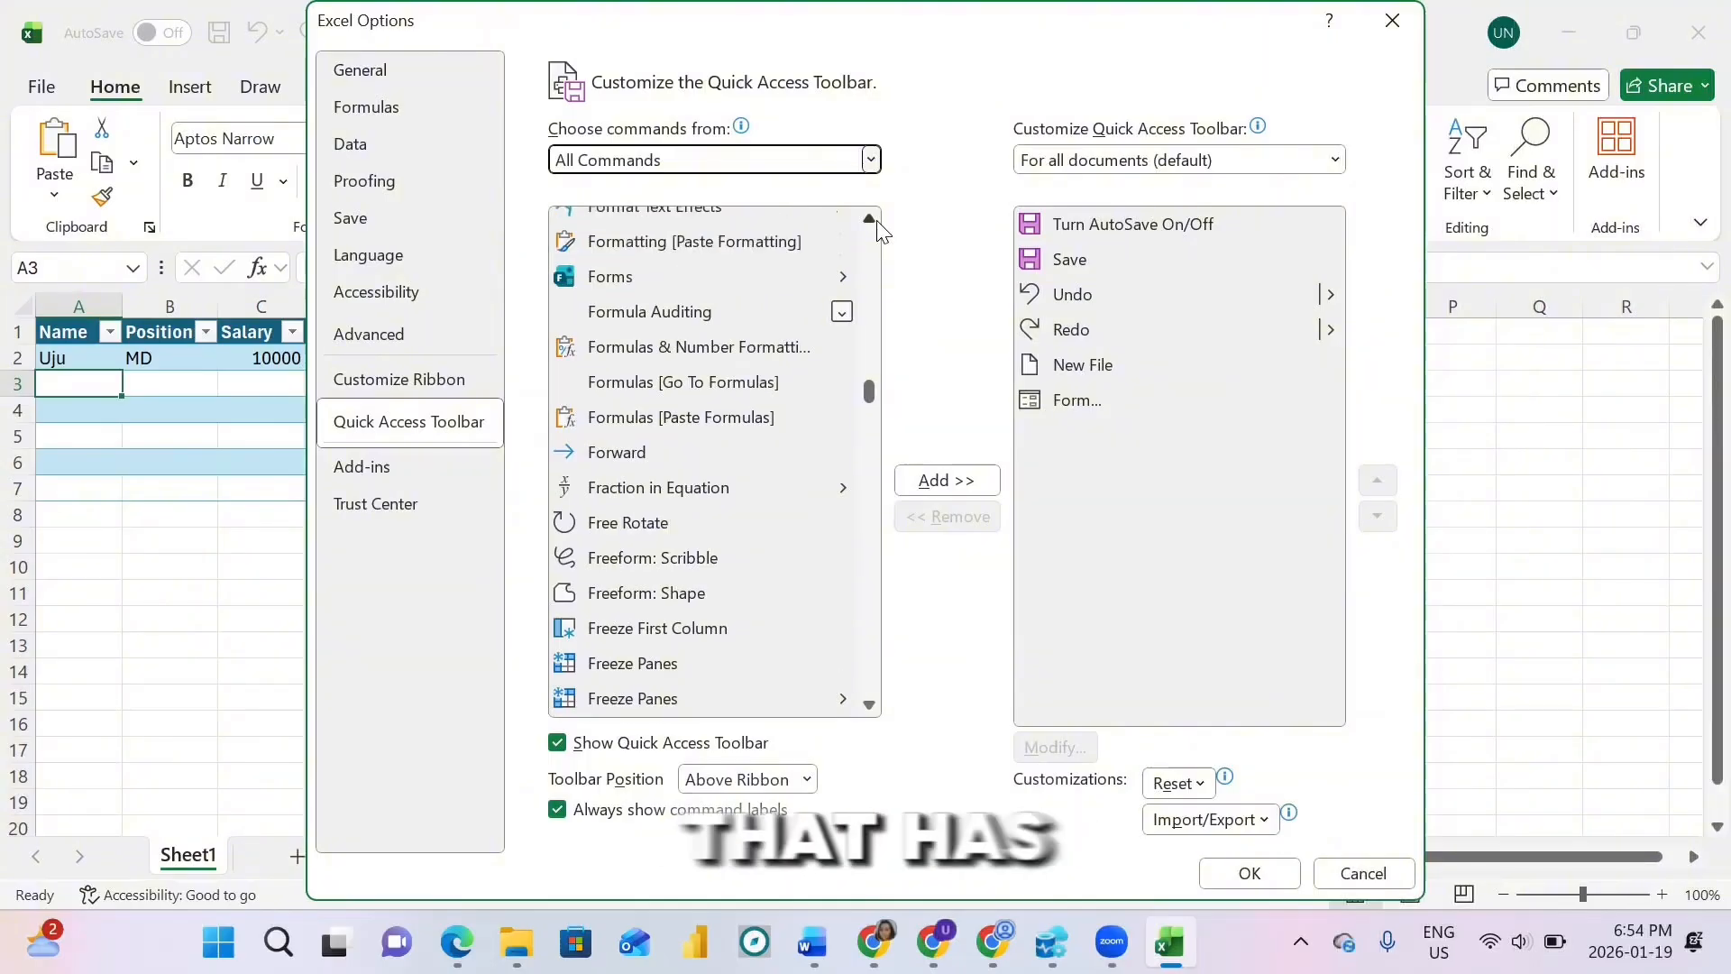
pyautogui.scroll(2, 882, 232)
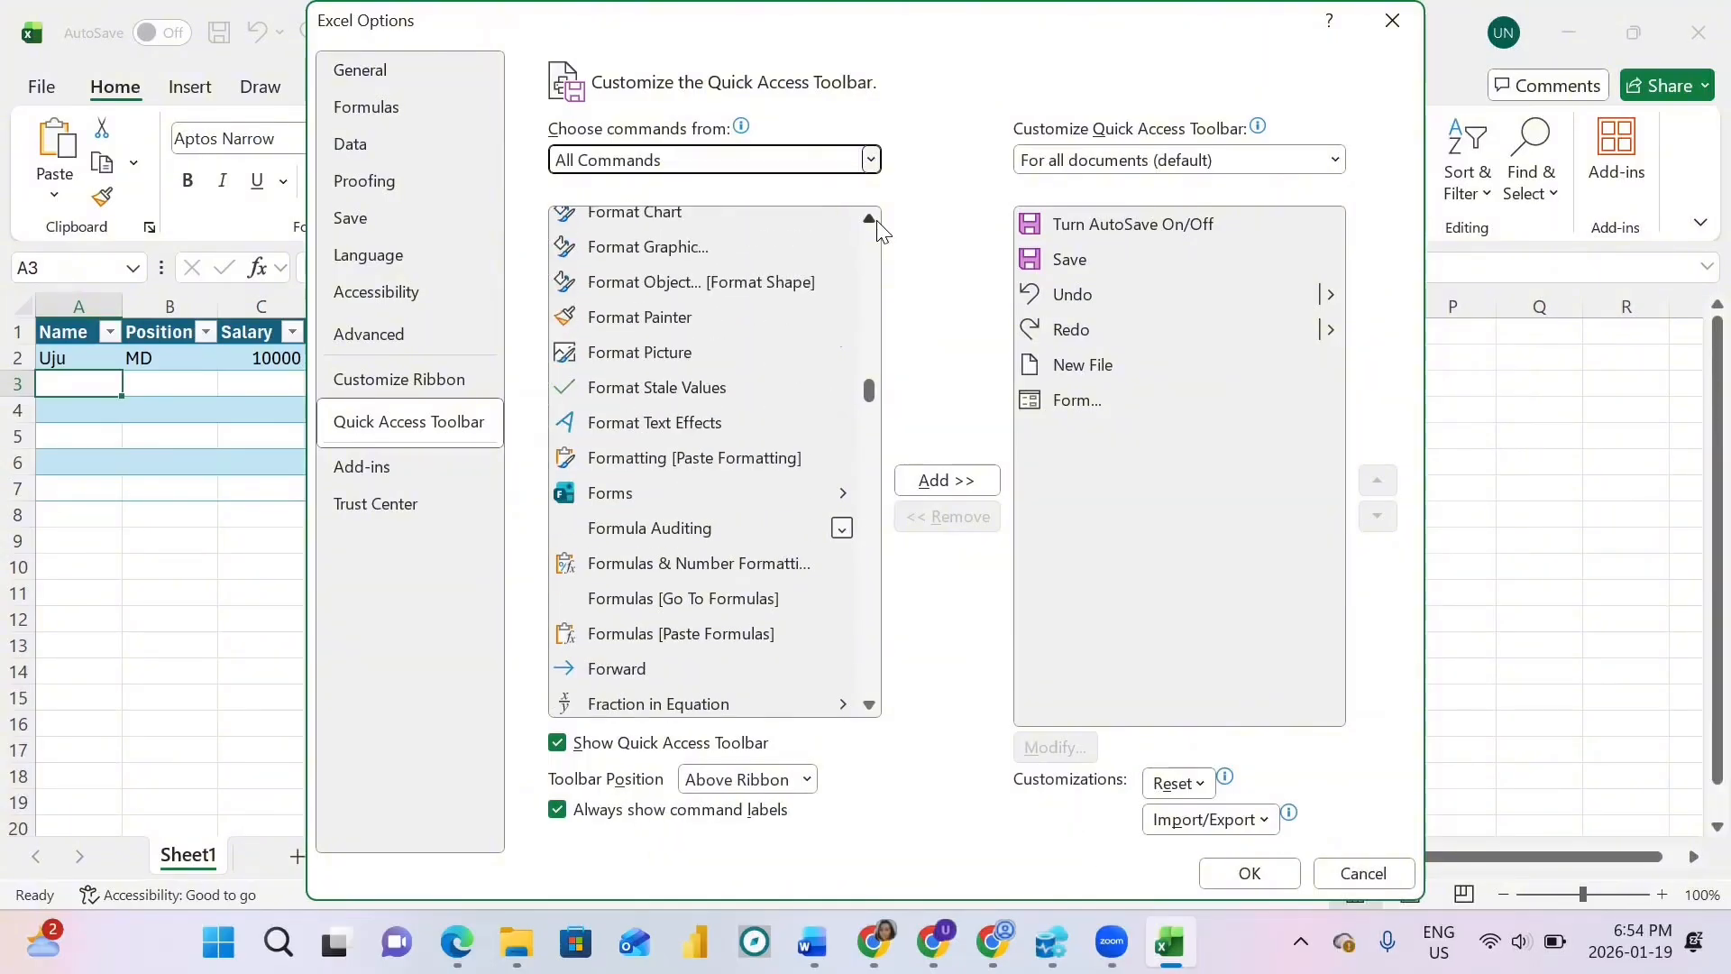
pyautogui.scroll(2, 879, 233)
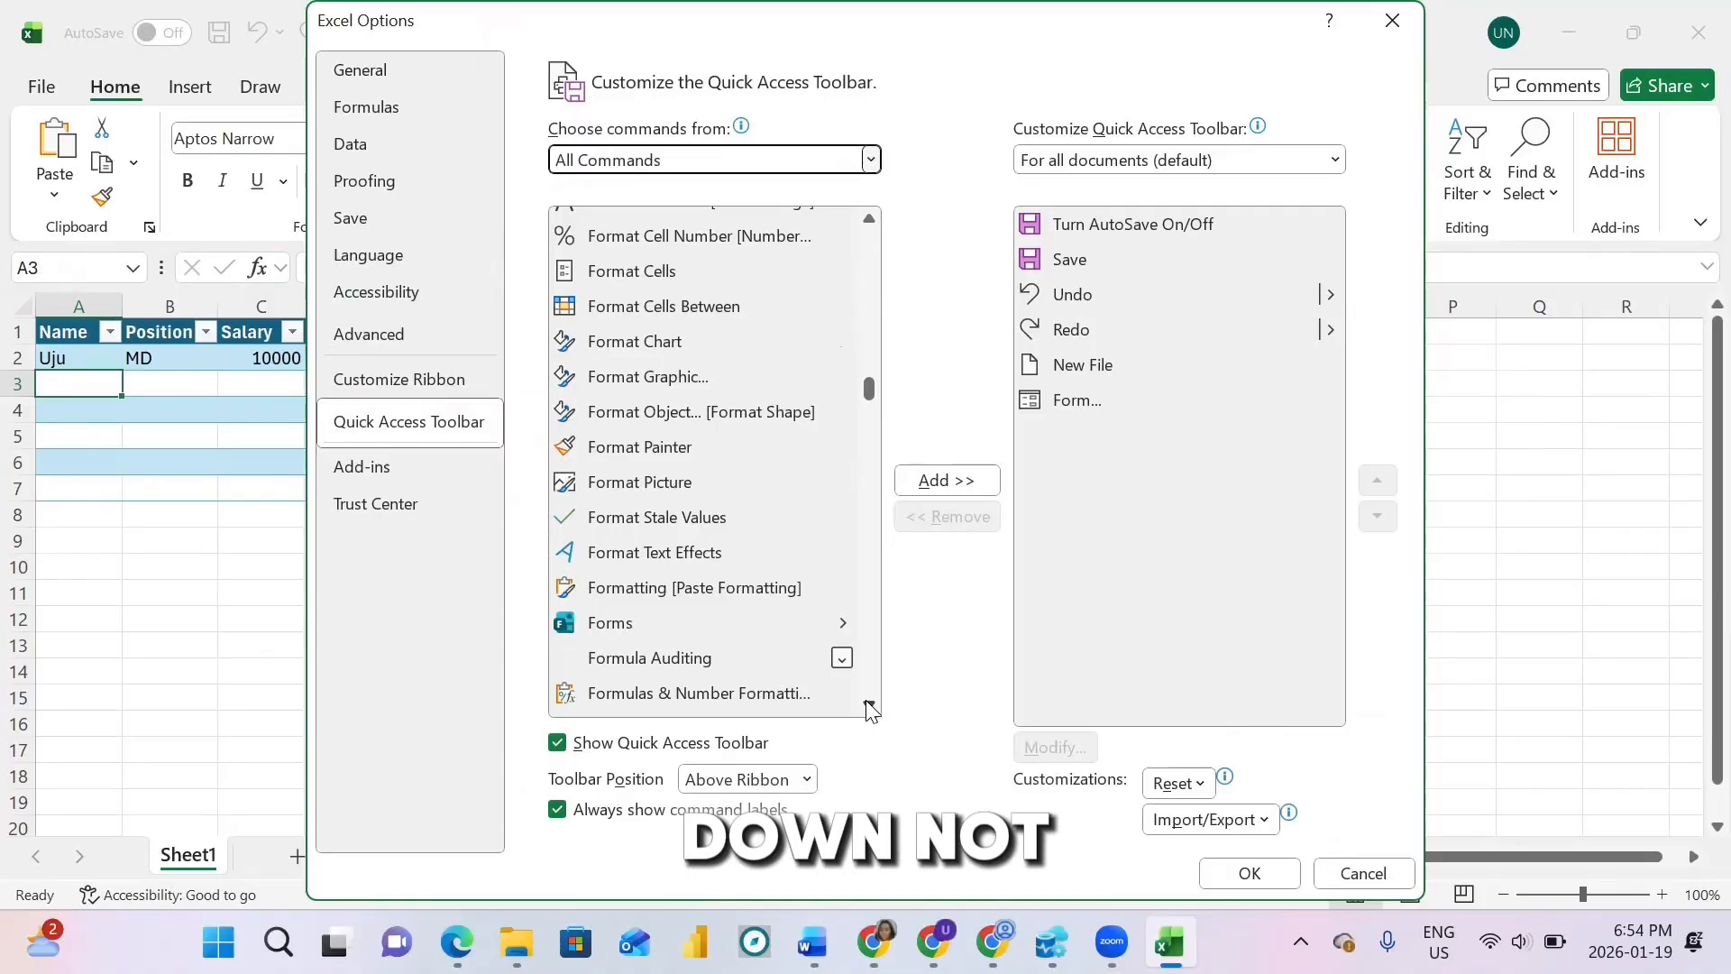
pyautogui.moveTo(868, 706); pyautogui.dragTo(870, 709)
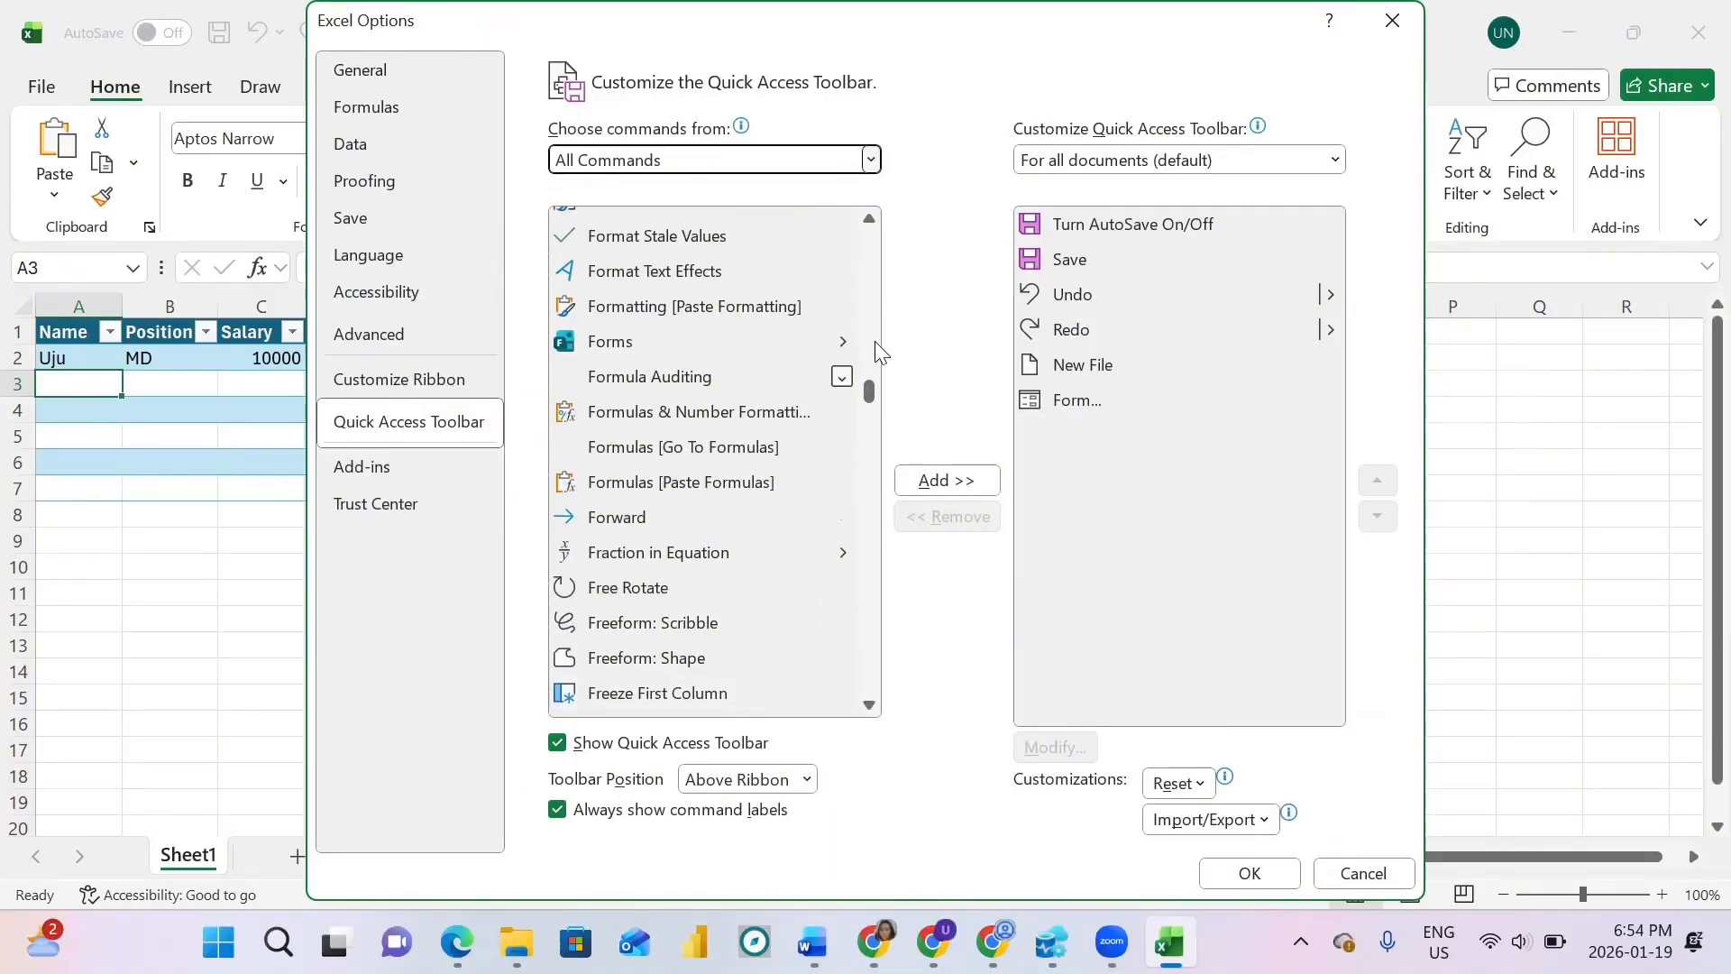
pyautogui.moveTo(872, 223); pyautogui.dragTo(872, 223)
pyautogui.rightClick(872, 224)
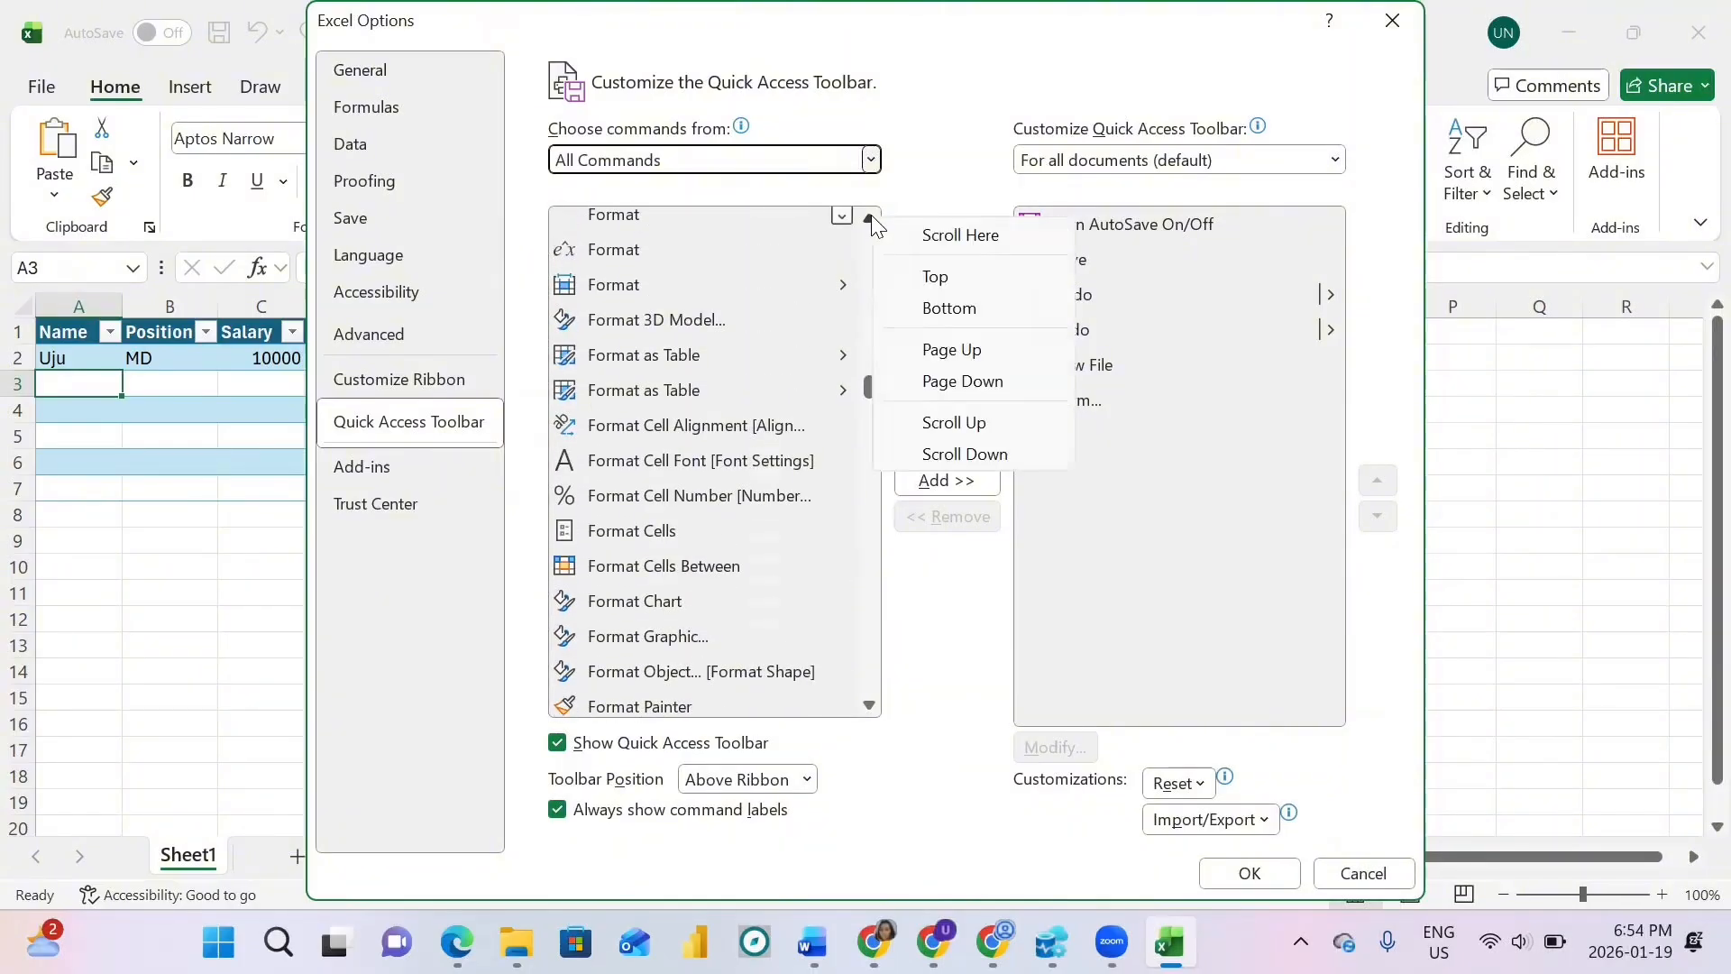
pyautogui.click(901, 207)
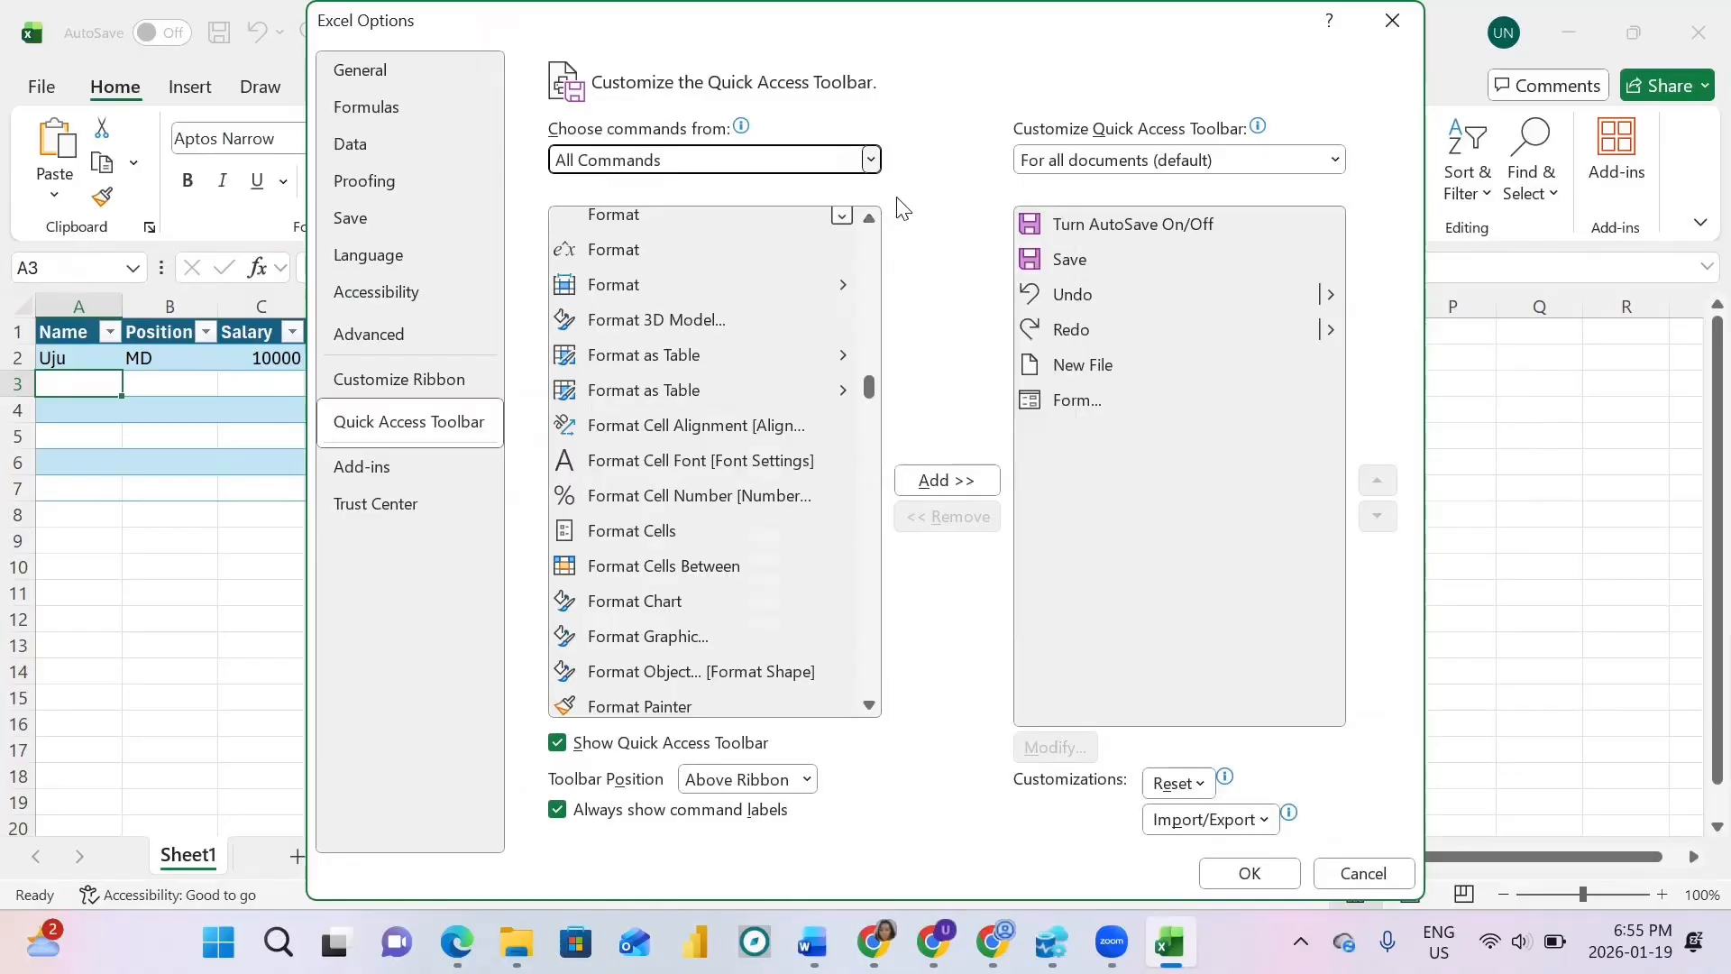
pyautogui.moveTo(872, 221); pyautogui.dragTo(867, 212)
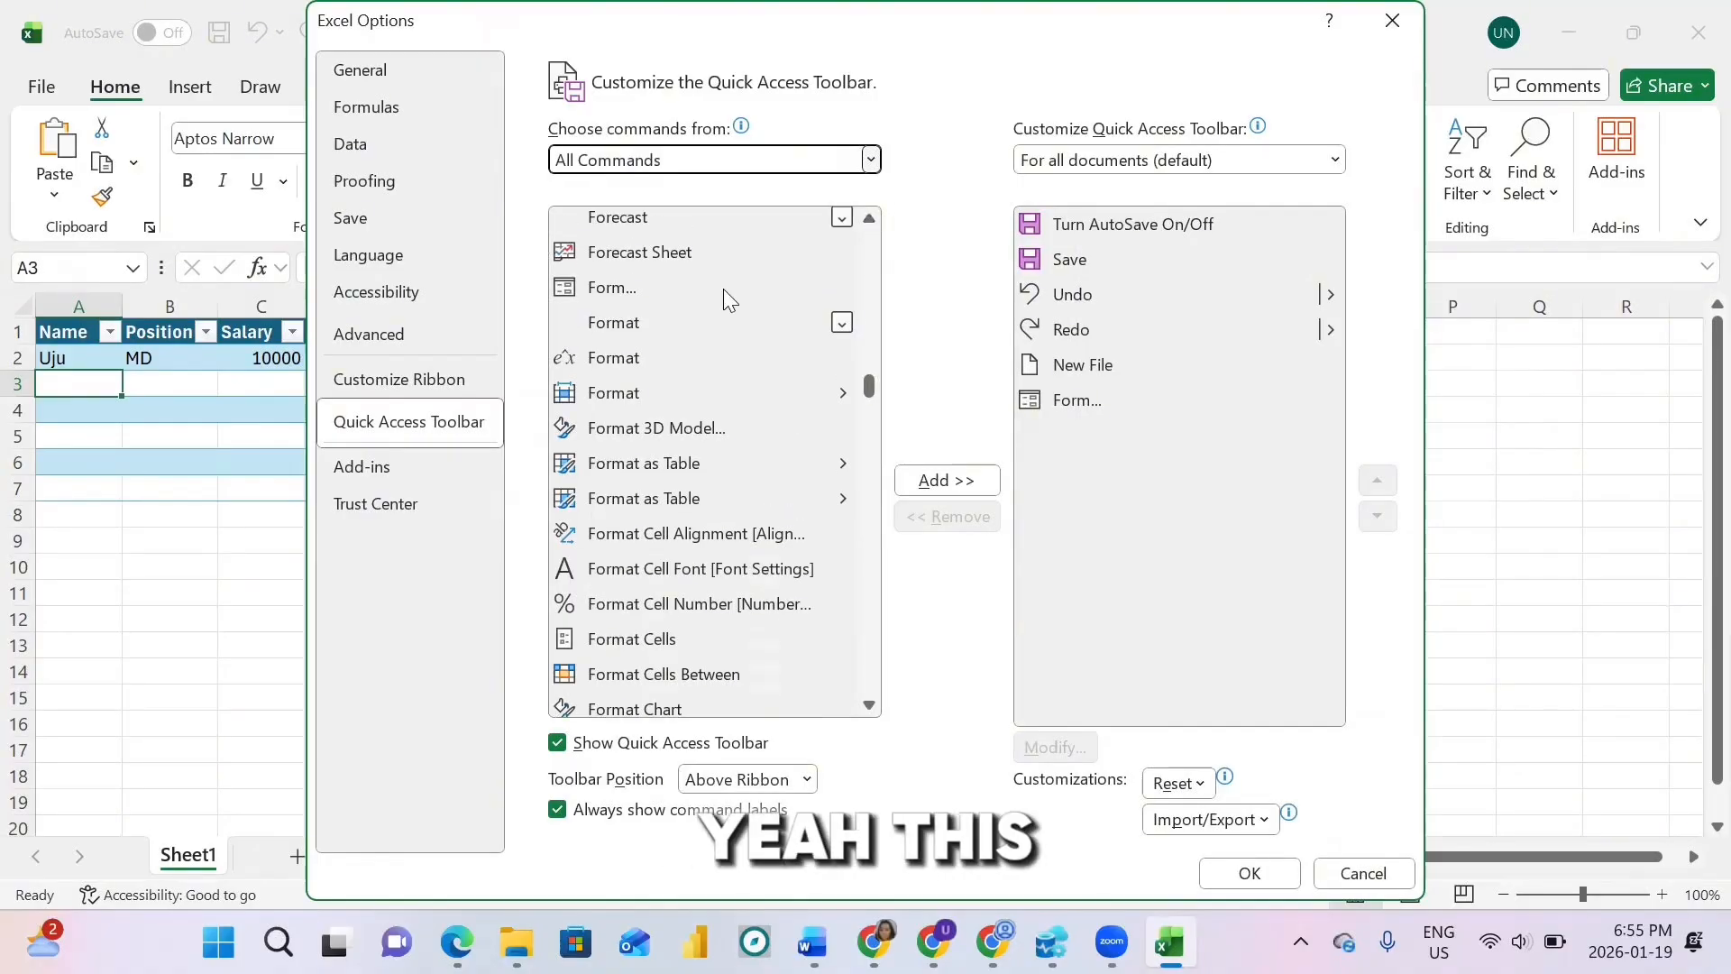
pyautogui.click(650, 290)
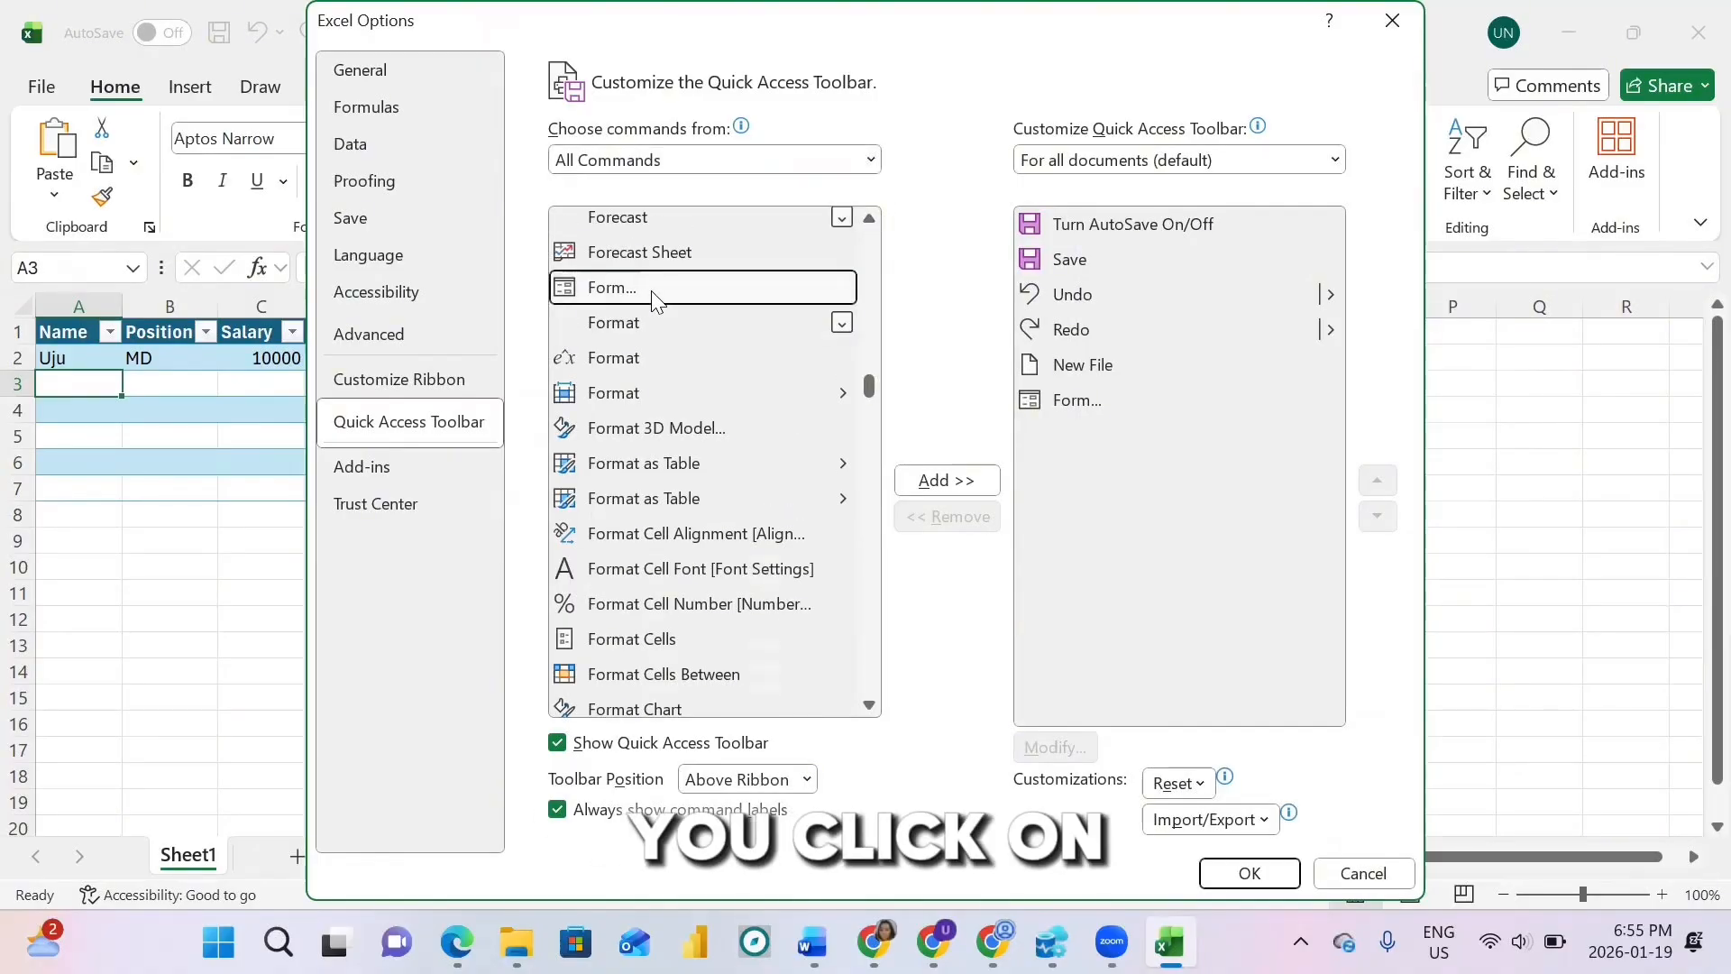
pyautogui.click(1258, 871)
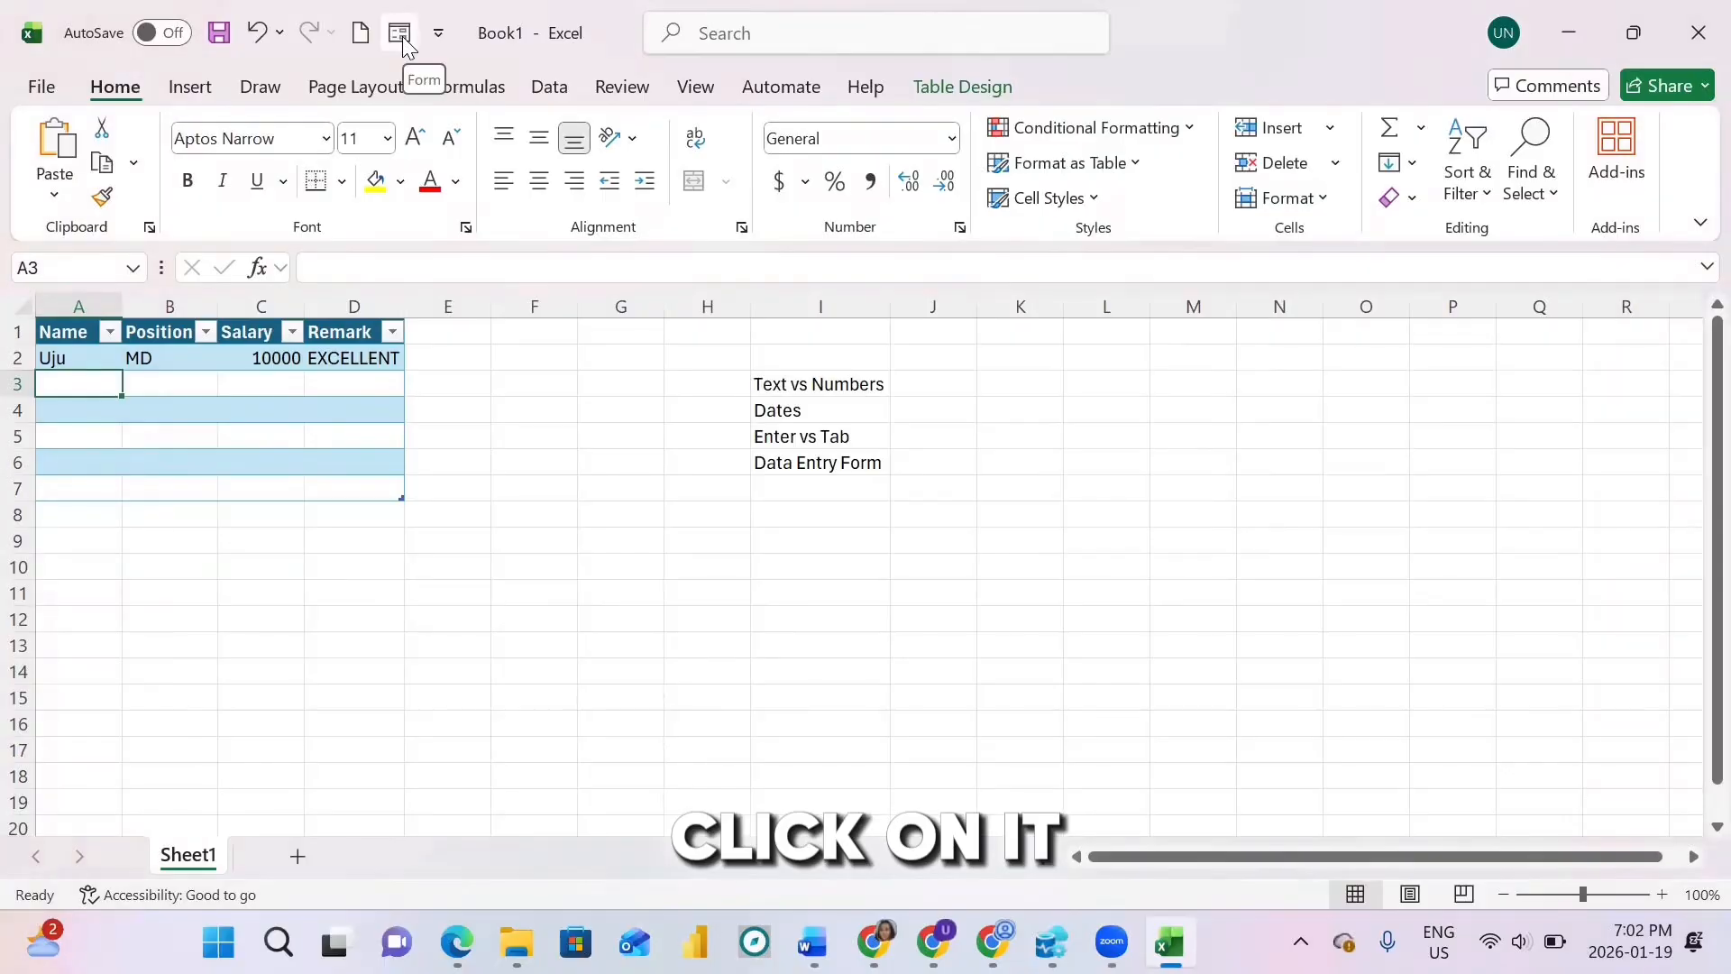
# Step: Open the Form data entry dialog from the Quick Access Toolbar, showing record 1 of 1
pyautogui.click(400, 34)
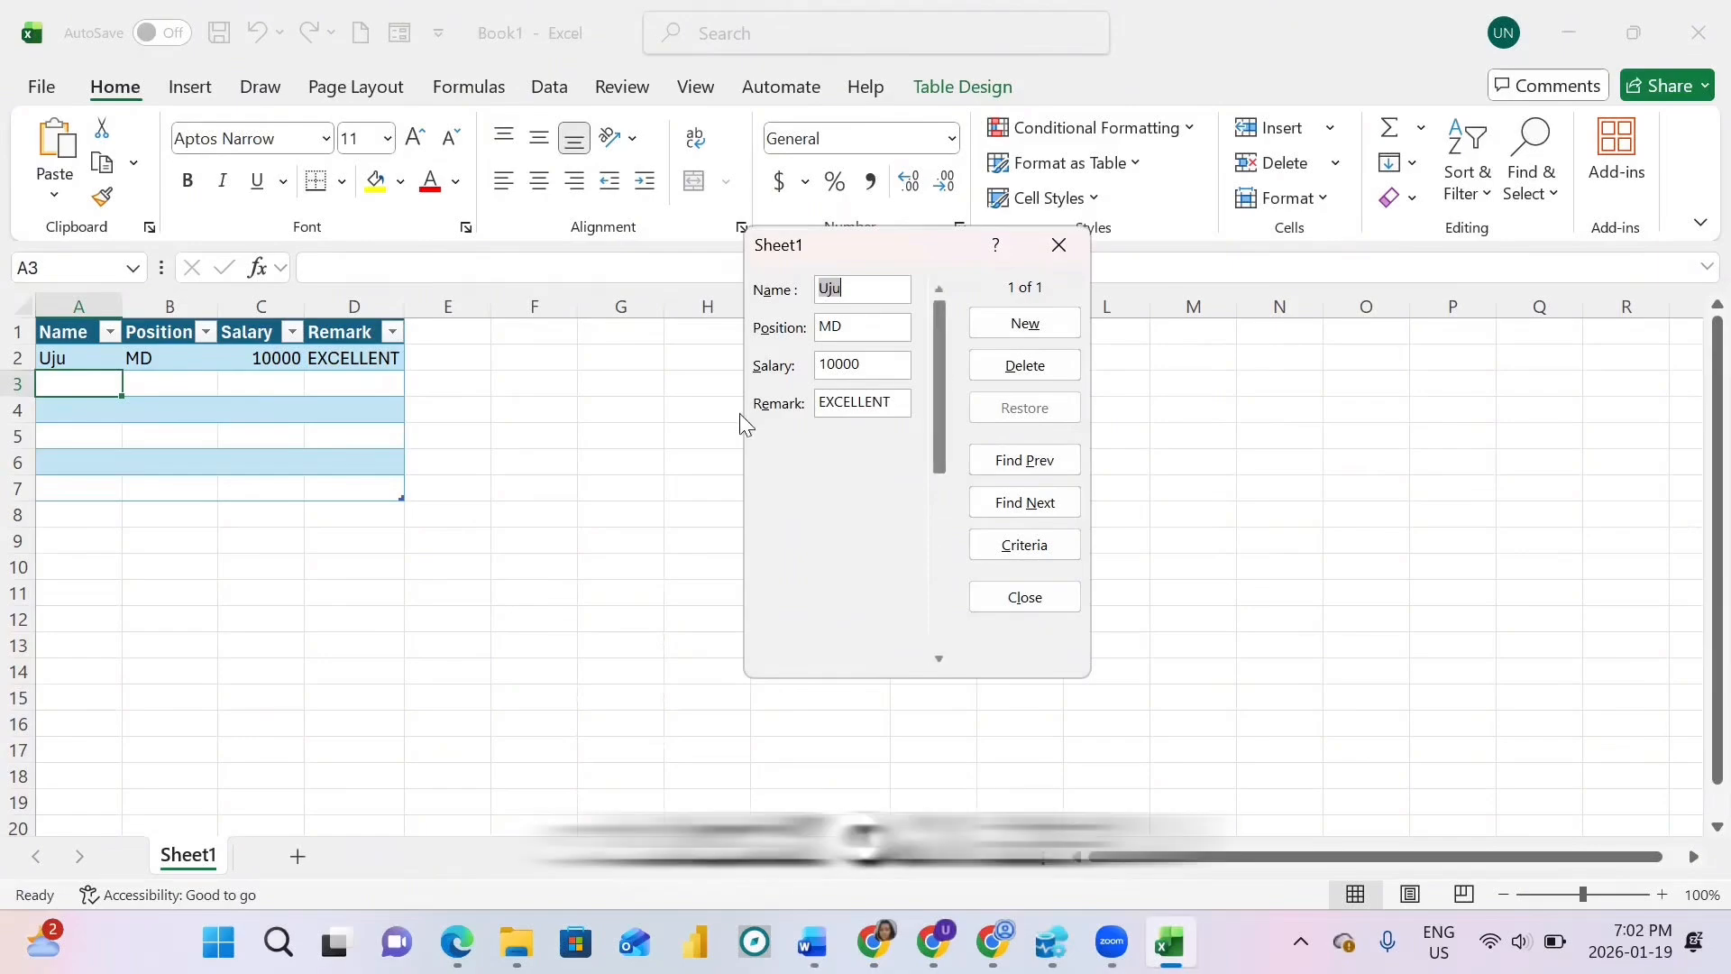
# Step: Add a new form record: the employee's name, Manager, salary 5000, remark Good
pyautogui.click(1033, 322)
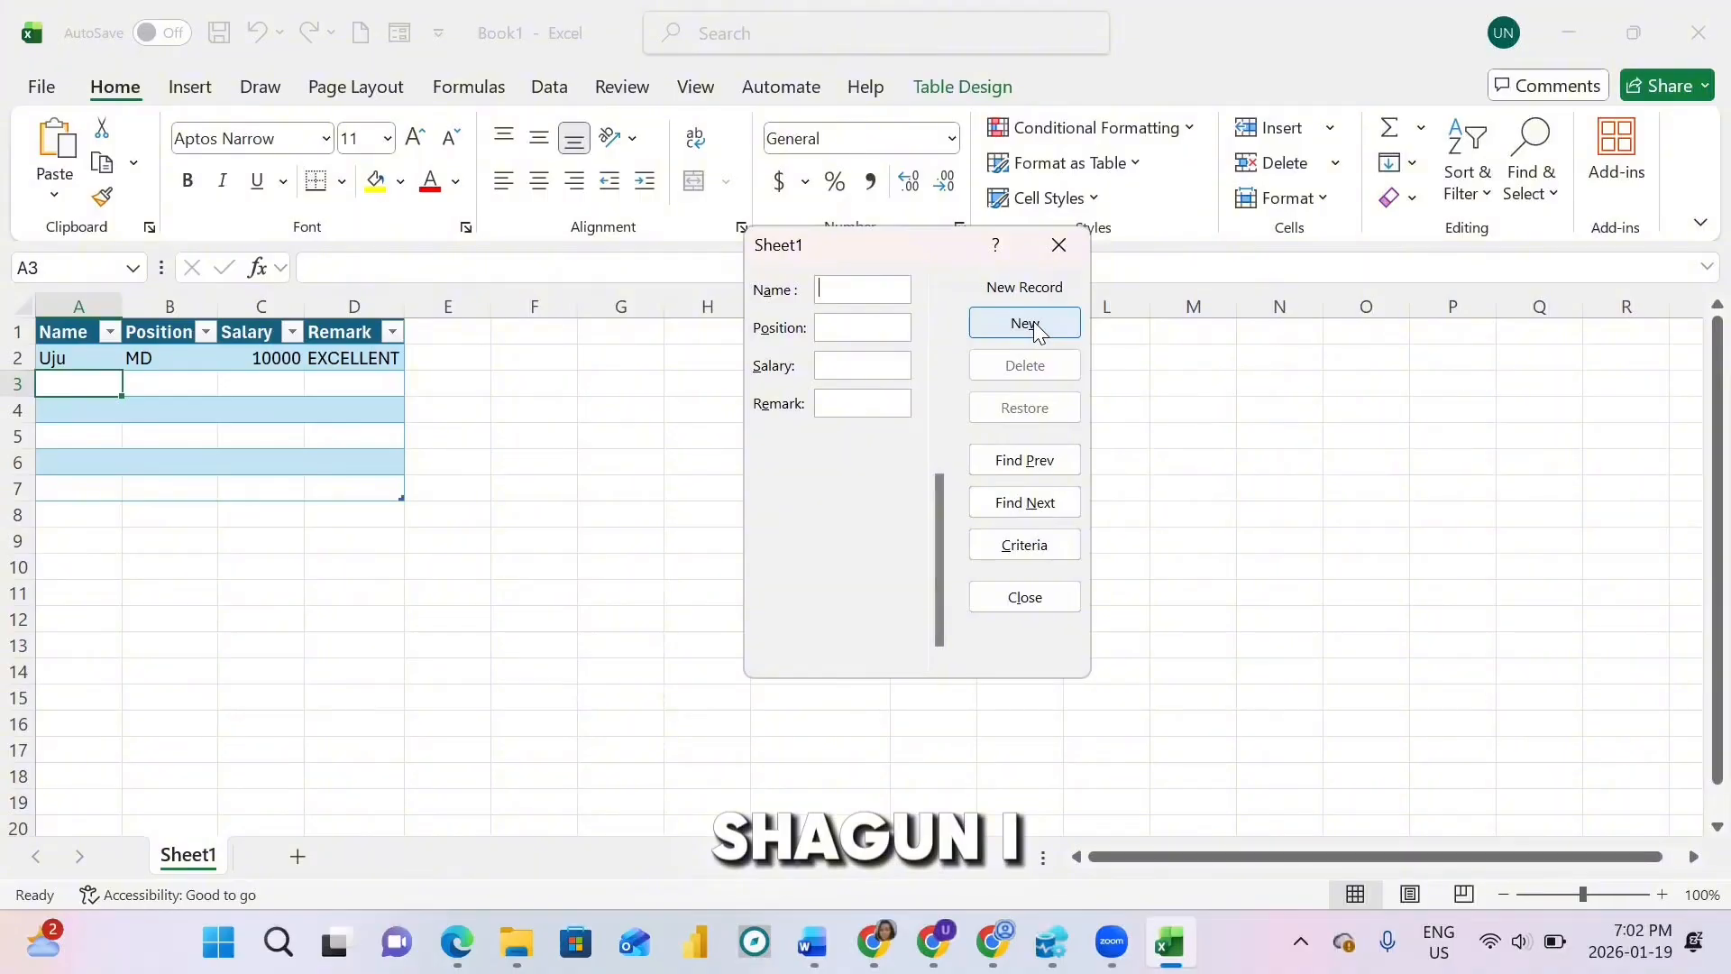
pyautogui.write('segun')
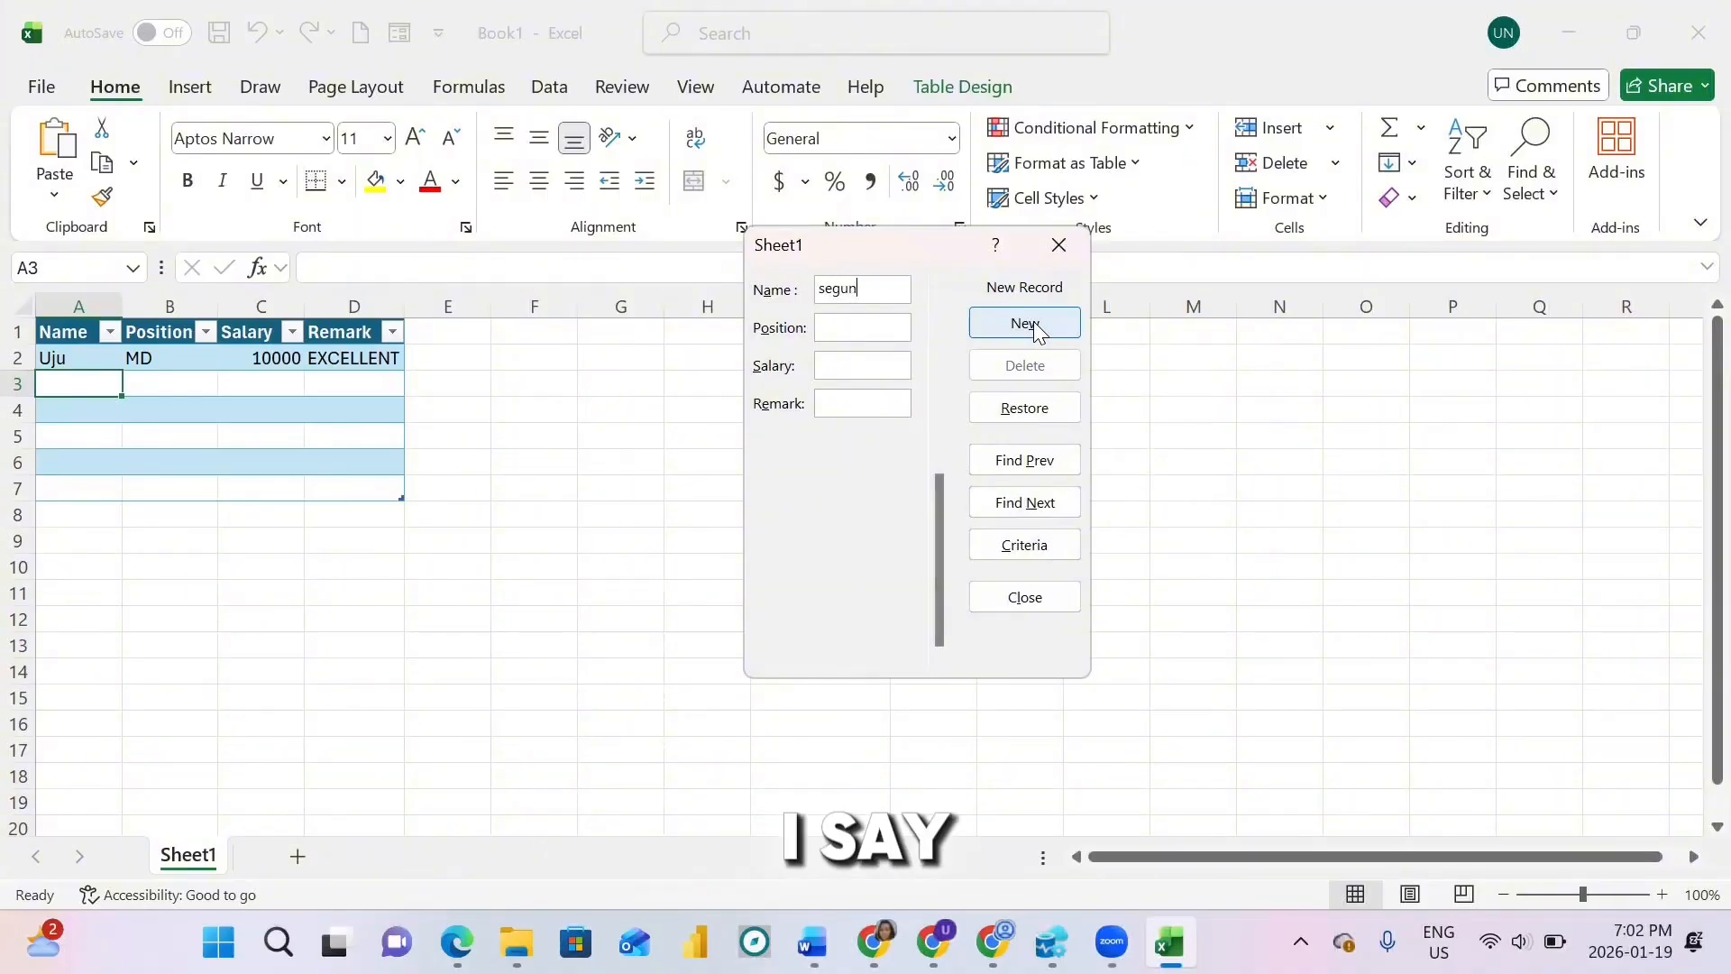
pyautogui.press('Tab')
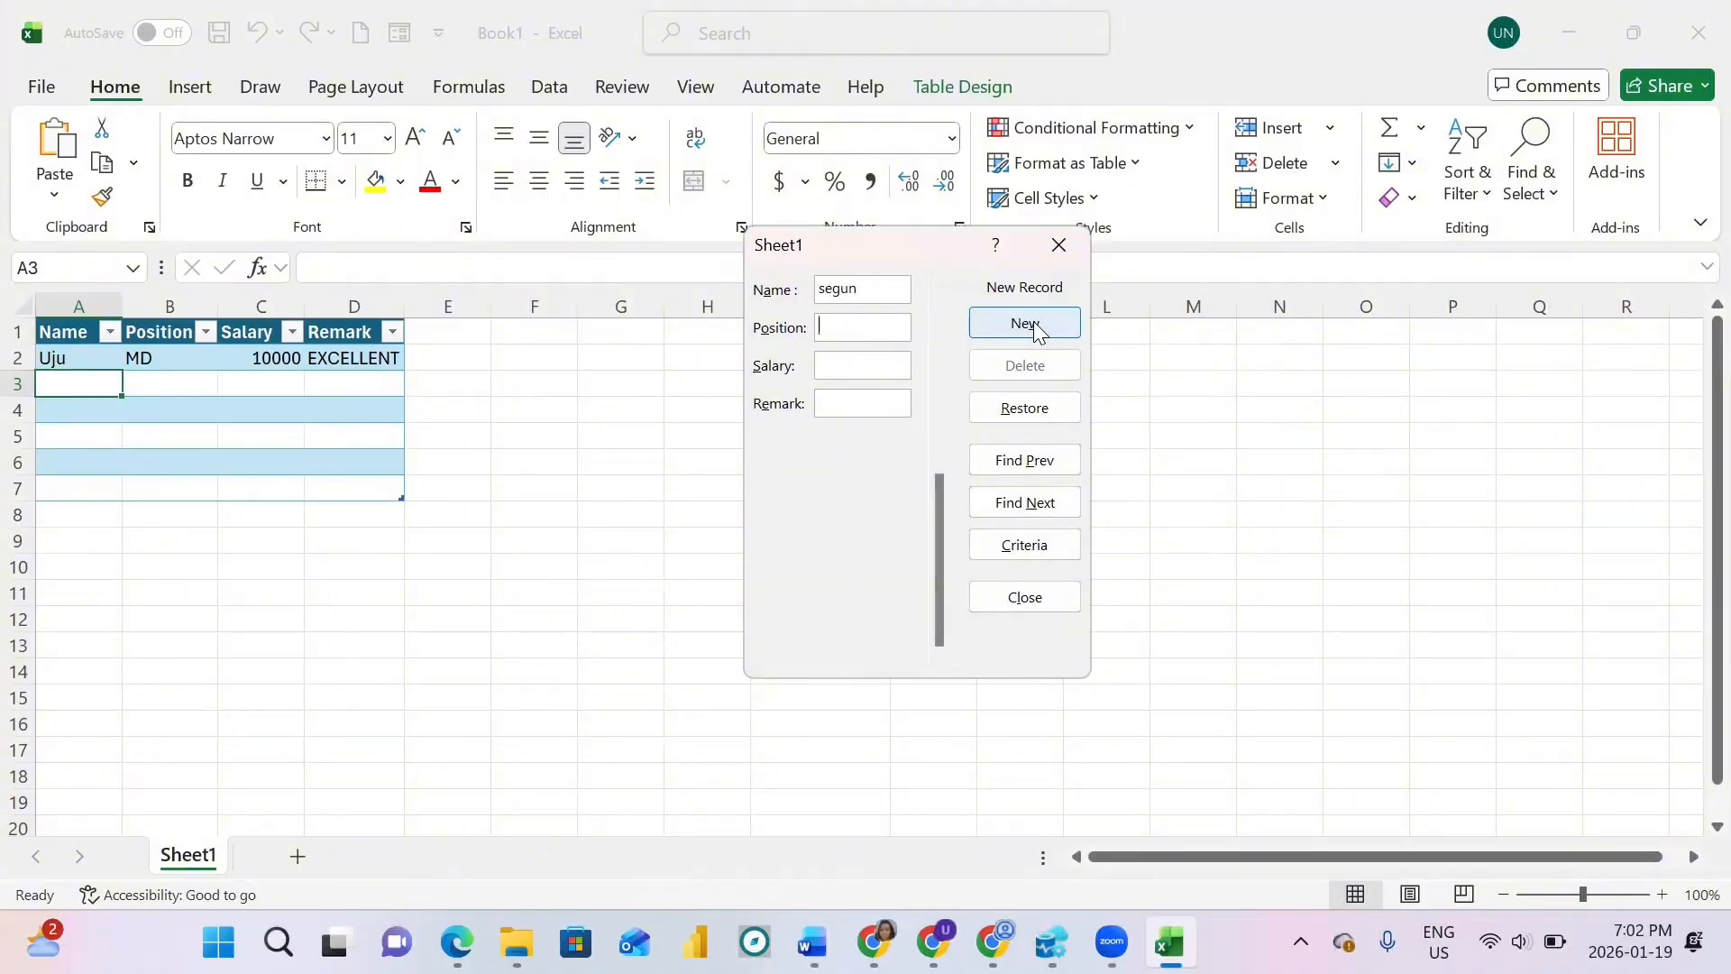
pyautogui.write('Manager')
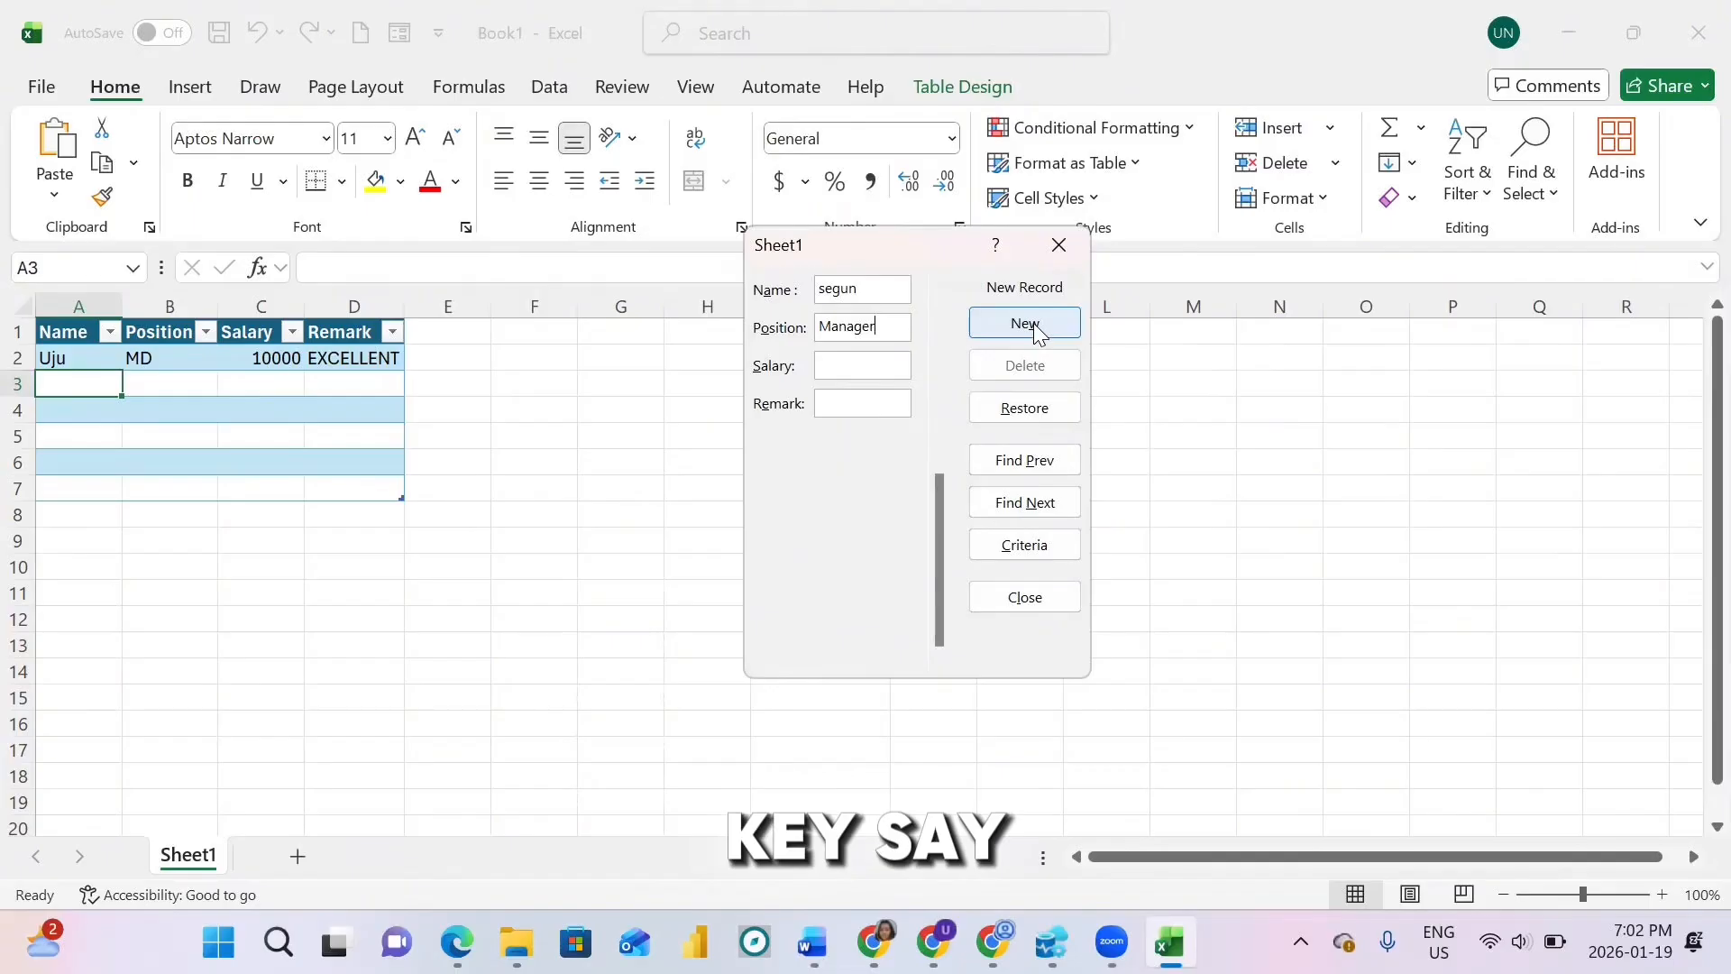
pyautogui.press('Tab')
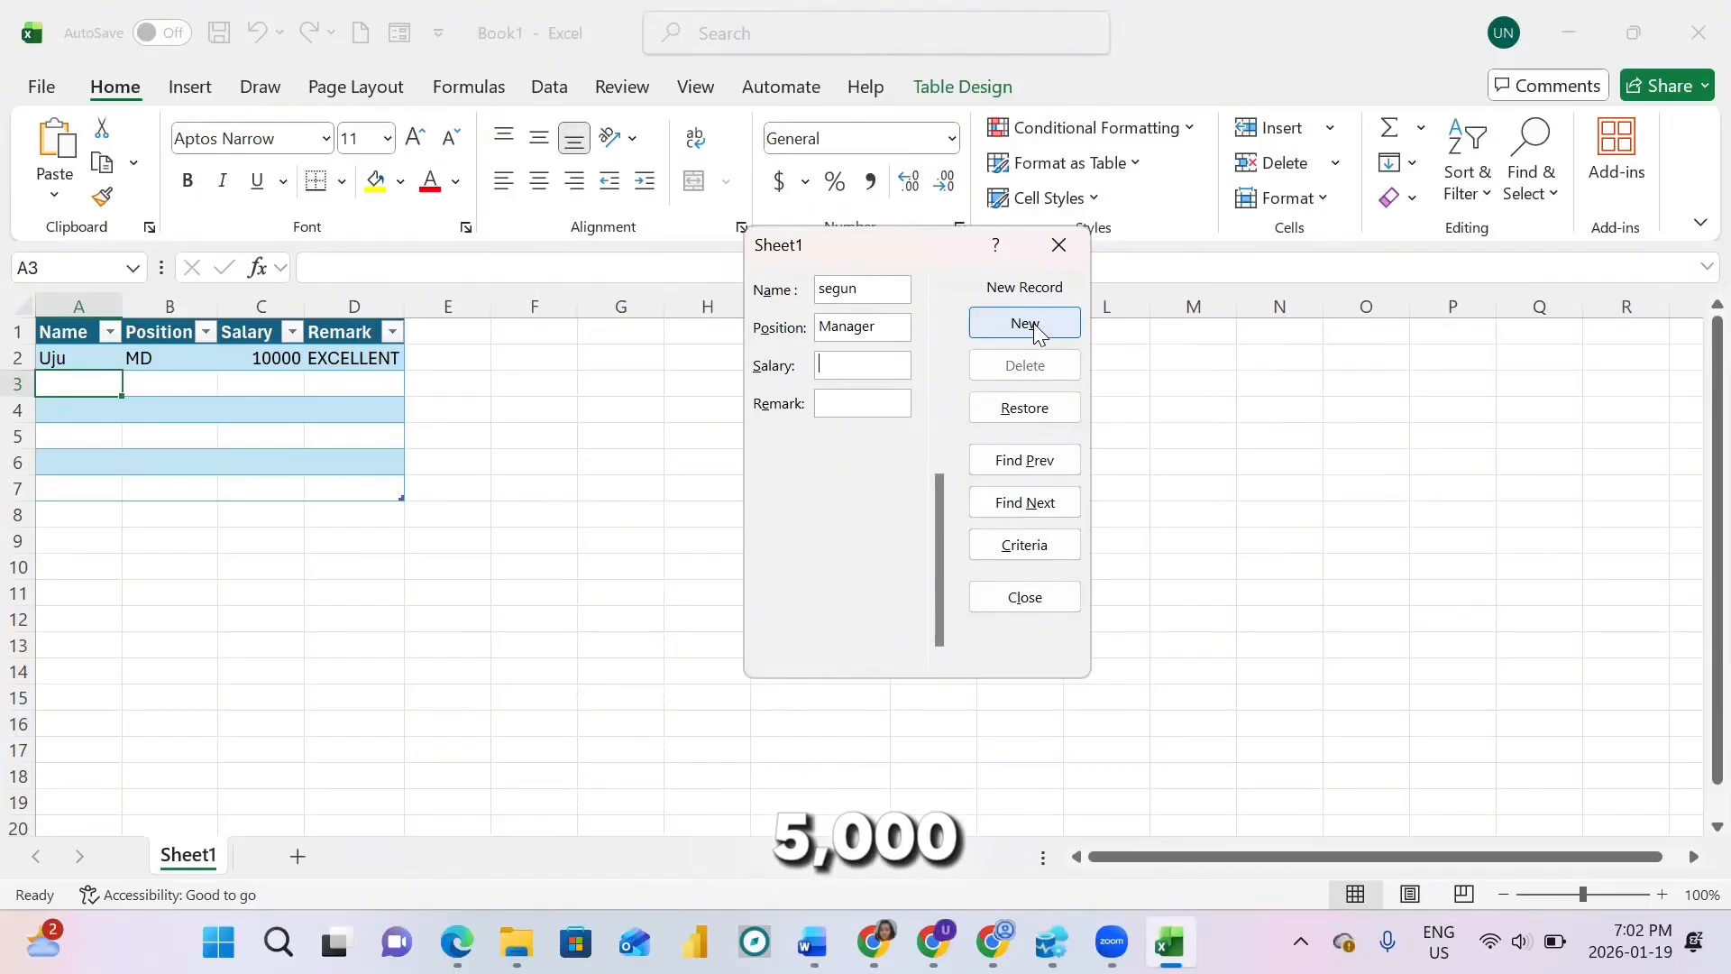
pyautogui.write('5')
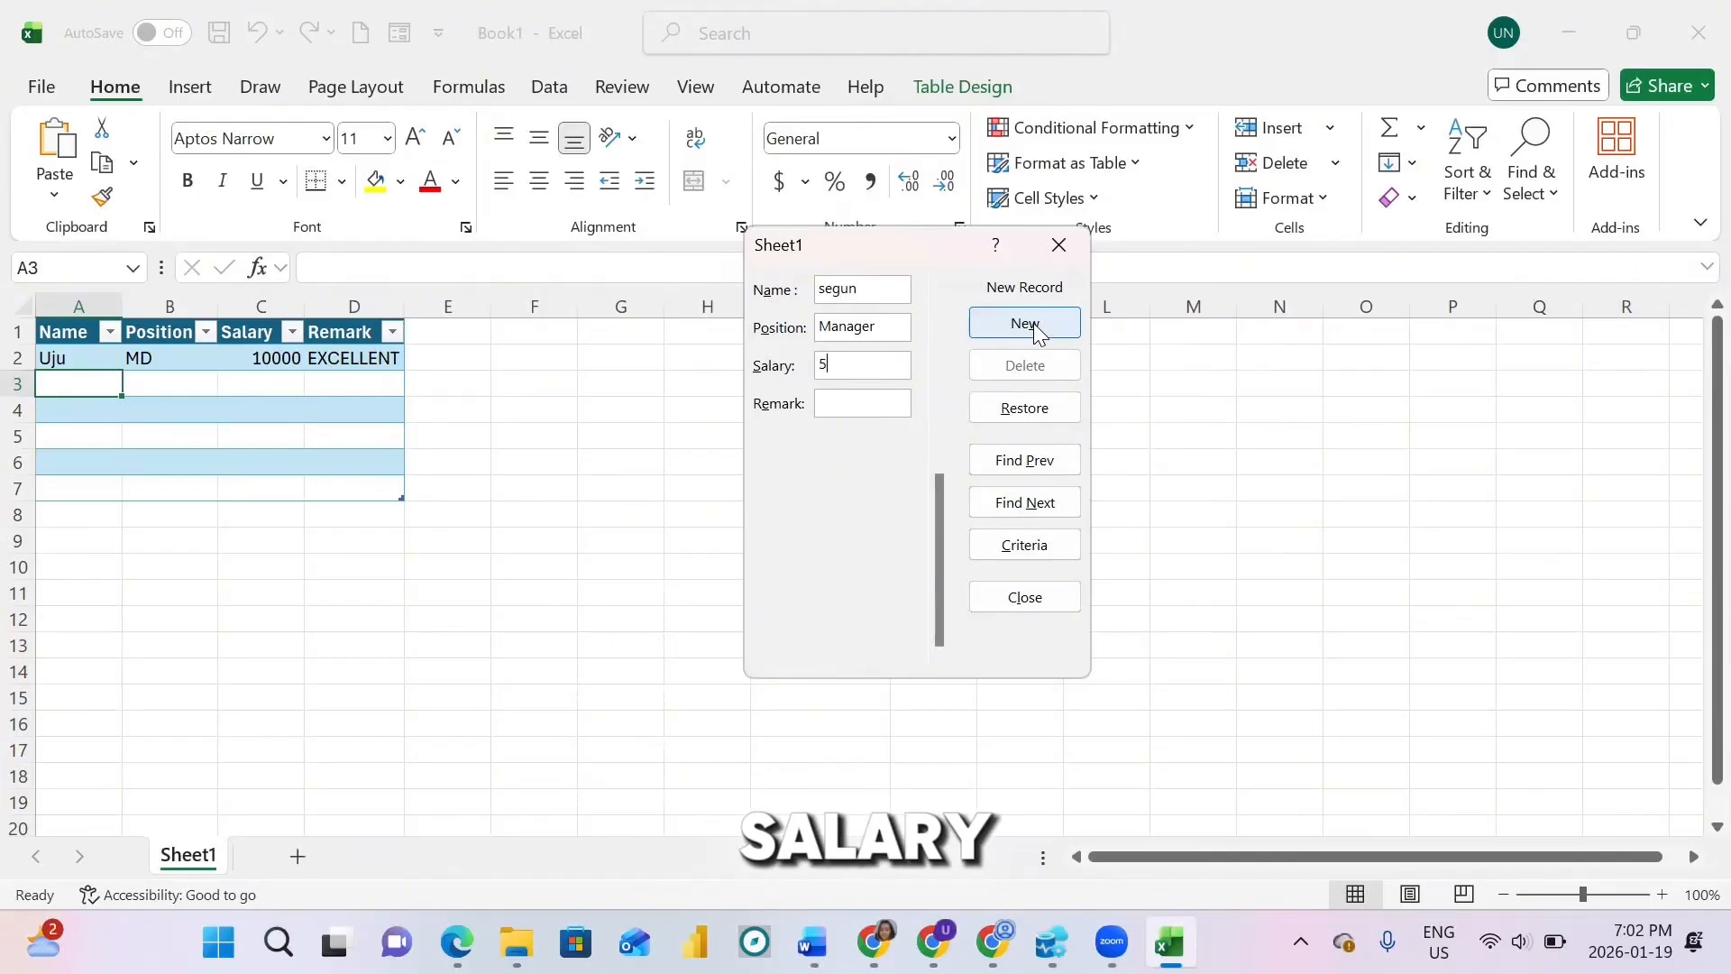
pyautogui.write('9000')
pyautogui.press('Tab')
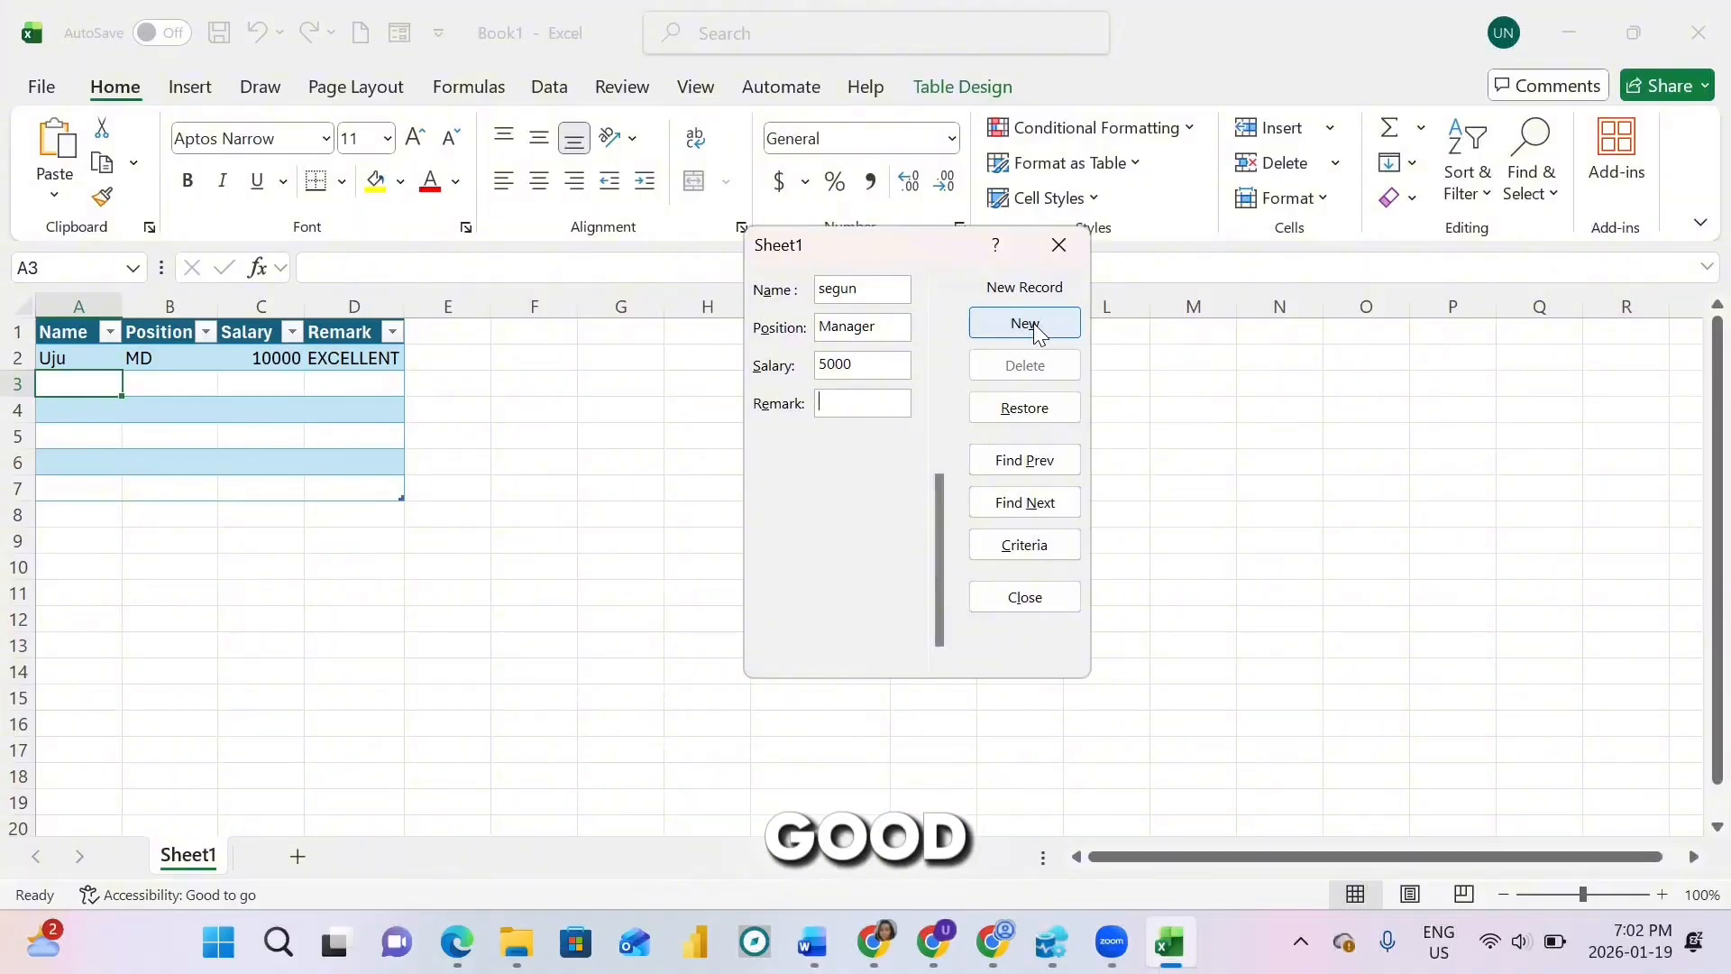
pyautogui.write('G')
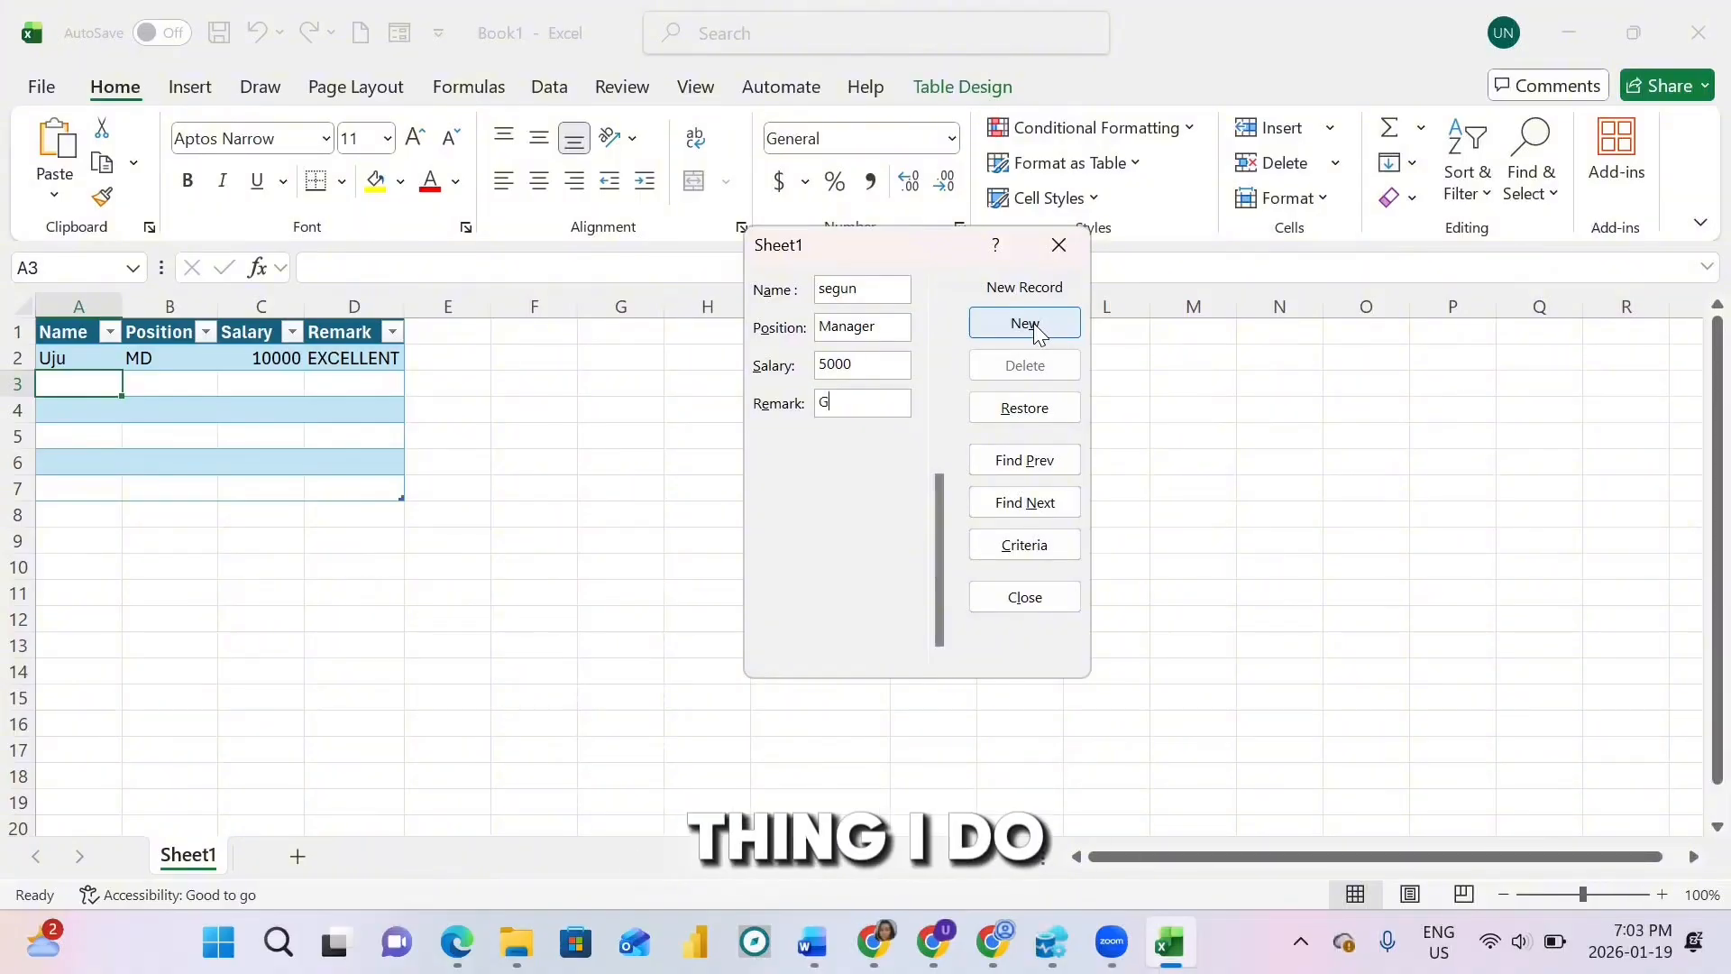
pyautogui.write('ood')
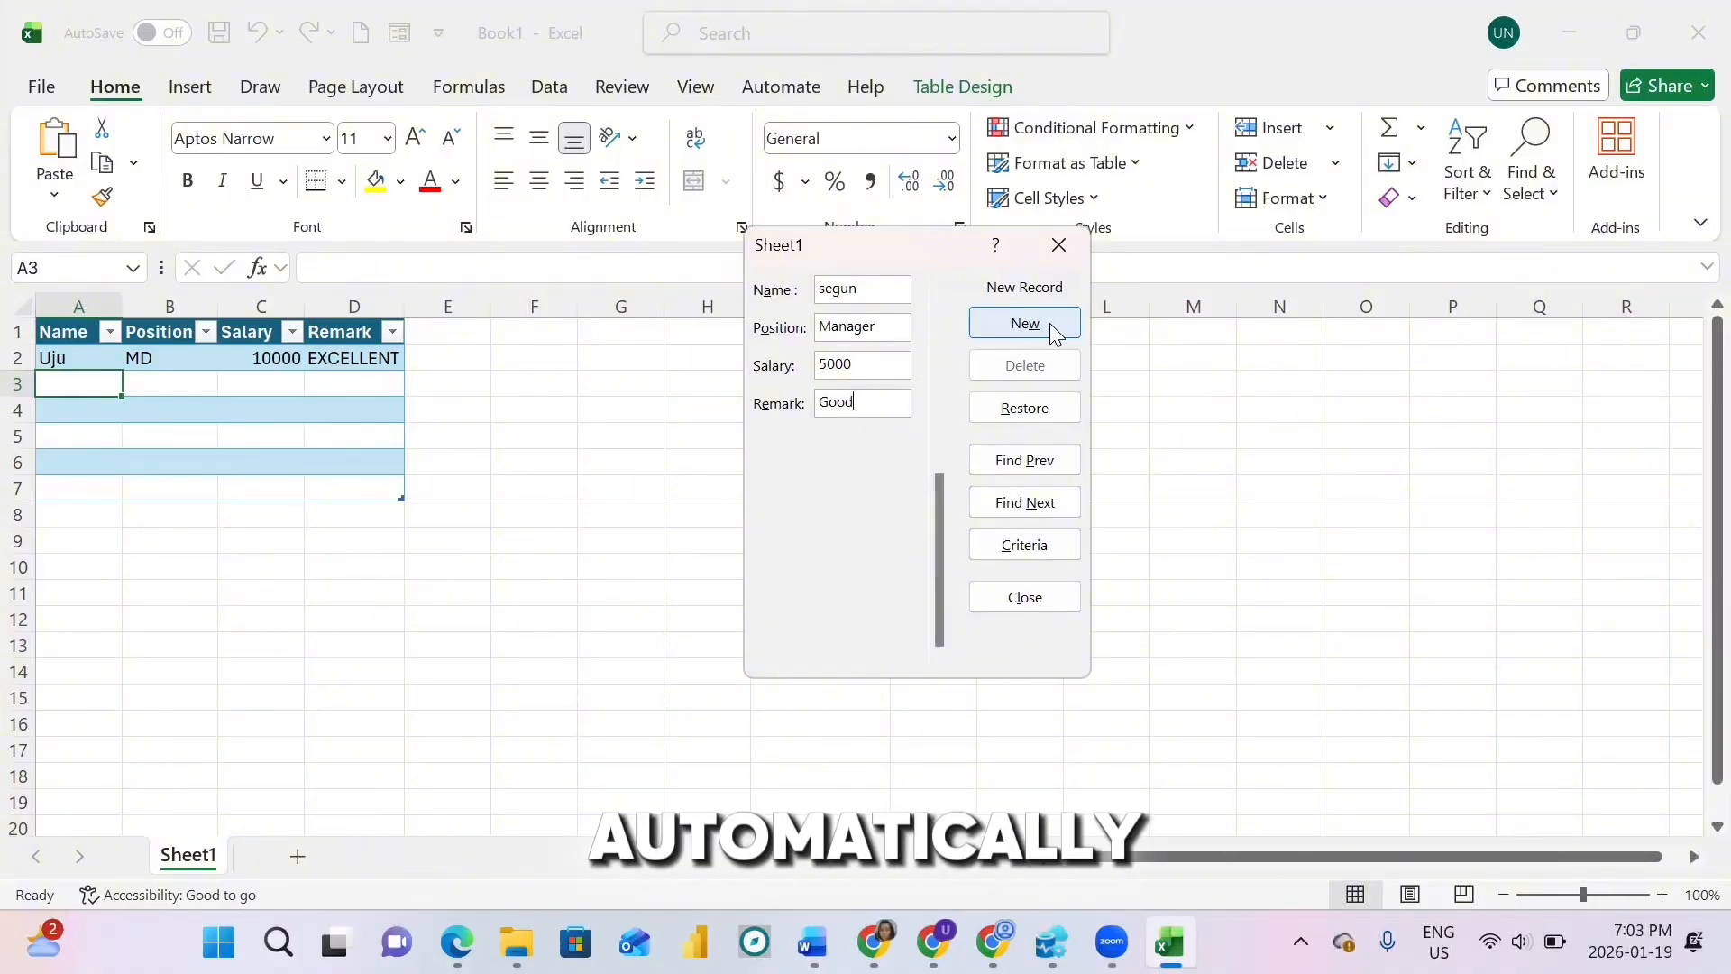
pyautogui.click(1051, 326)
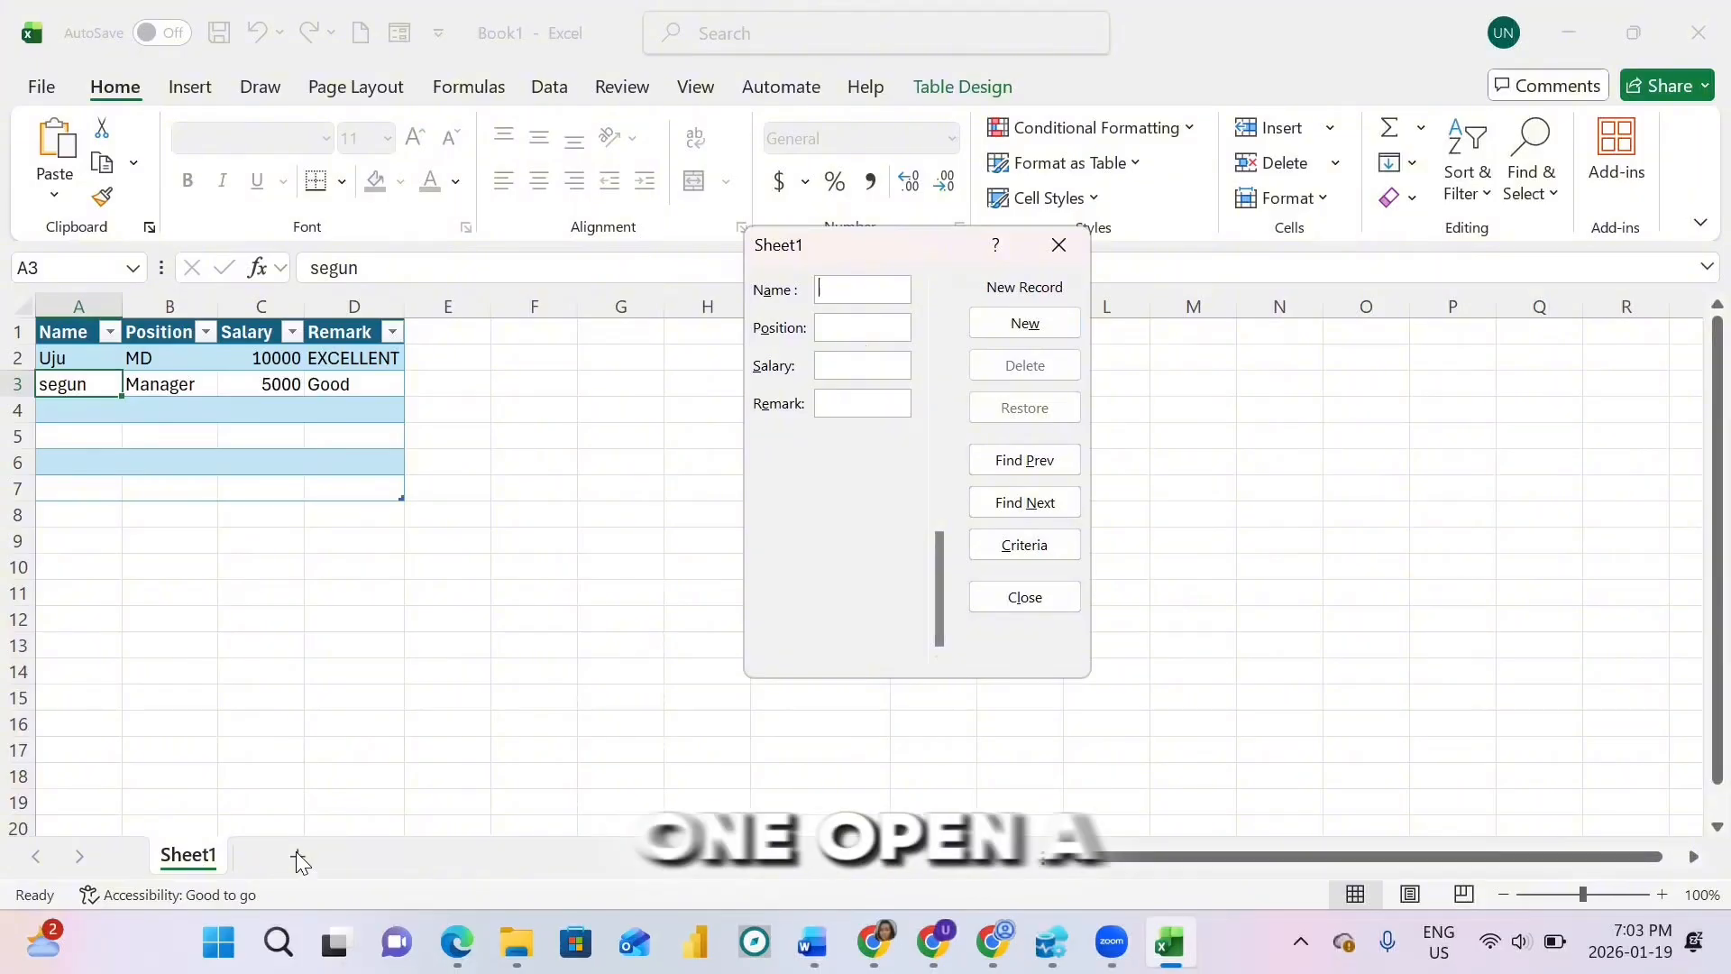
# Step: Close the data entry form and add a new blank worksheet, Sheet2
pyautogui.click(1063, 246)
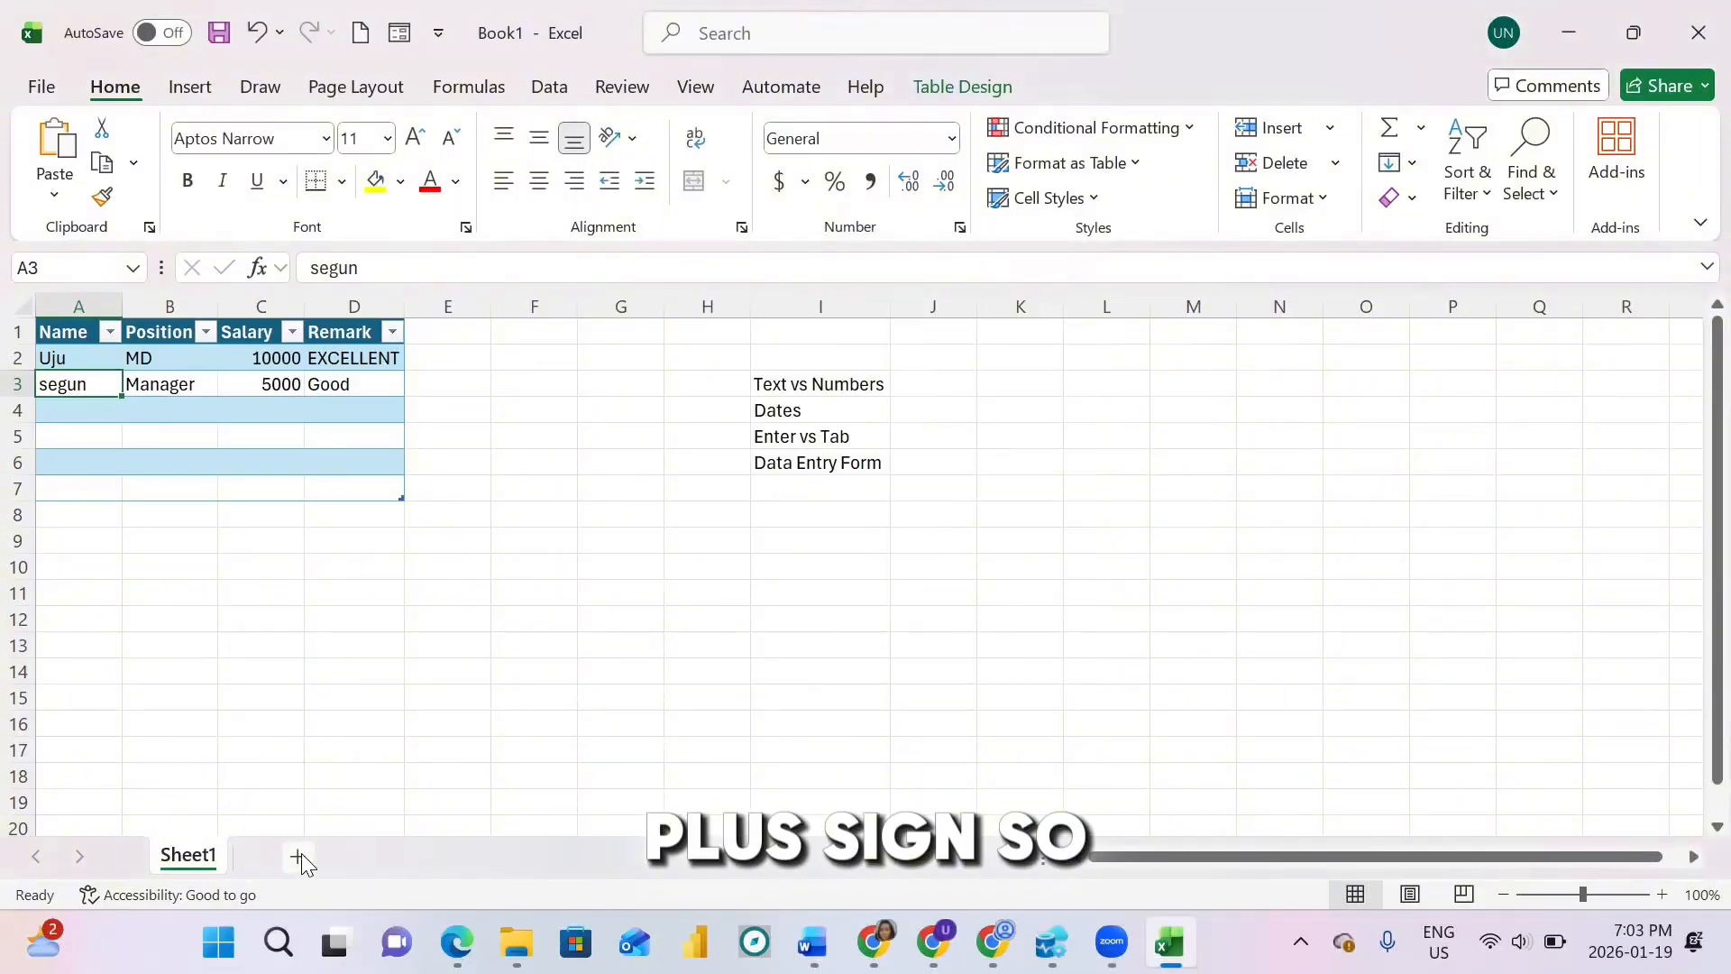
pyautogui.click(297, 856)
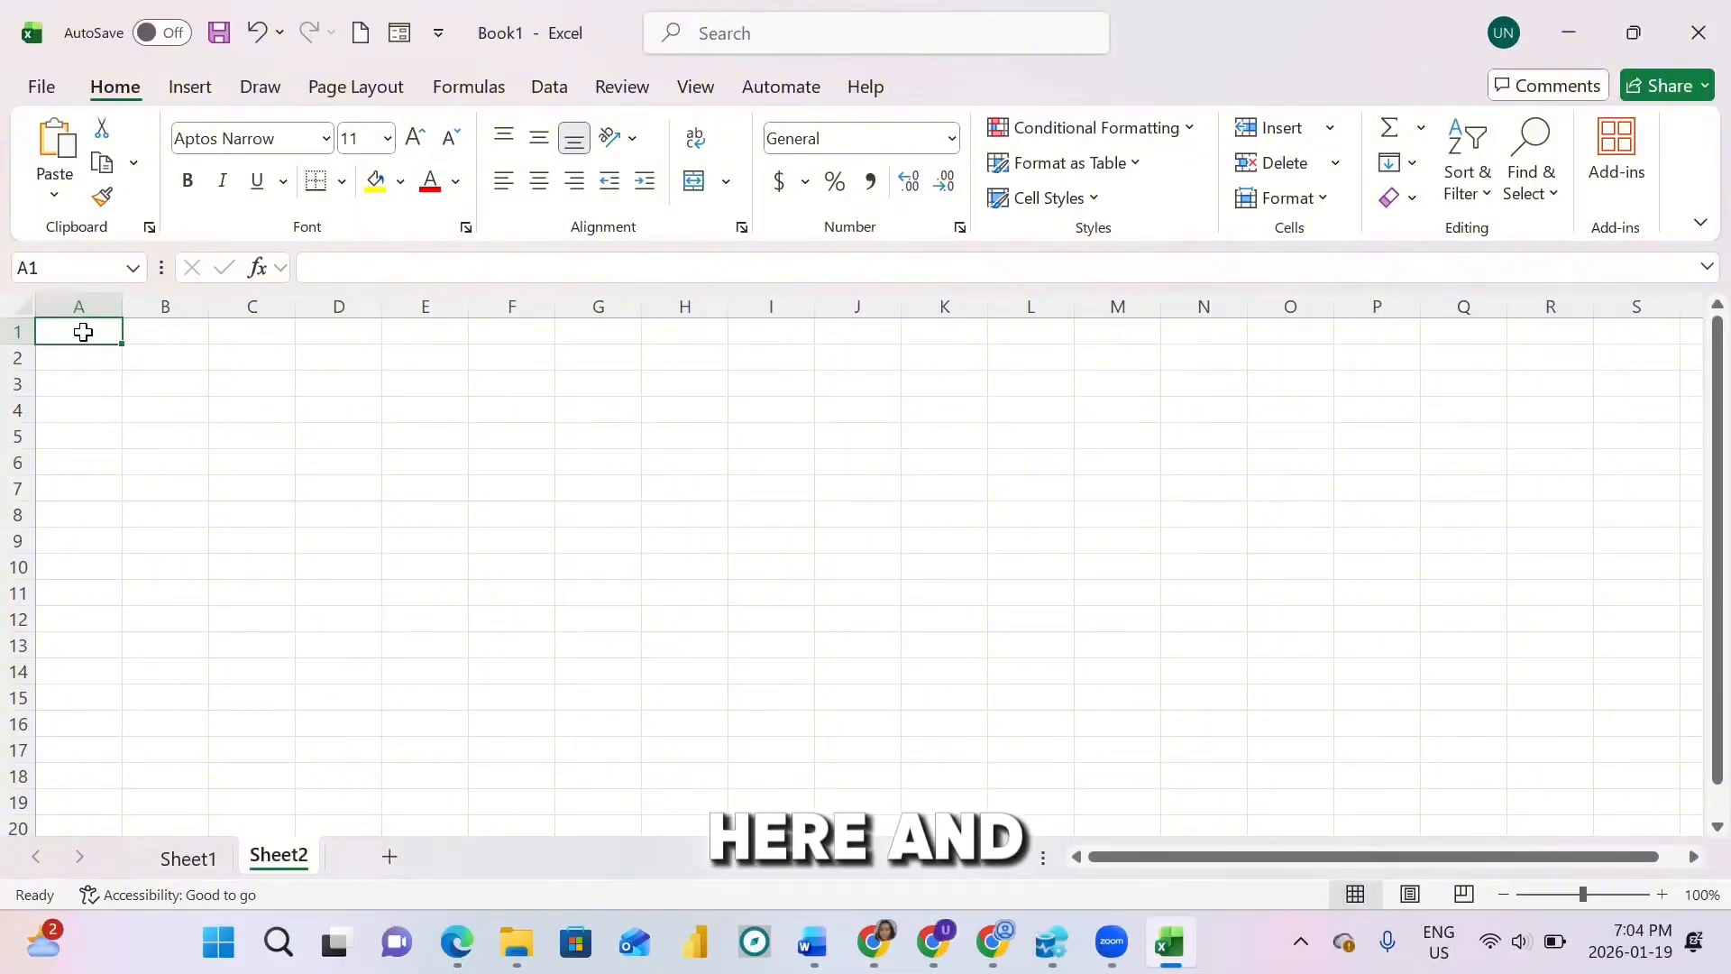
# Step: Enter headers 'Item' in A1 and 'Price' in B1, ending on cell A2
pyautogui.write('Iten')
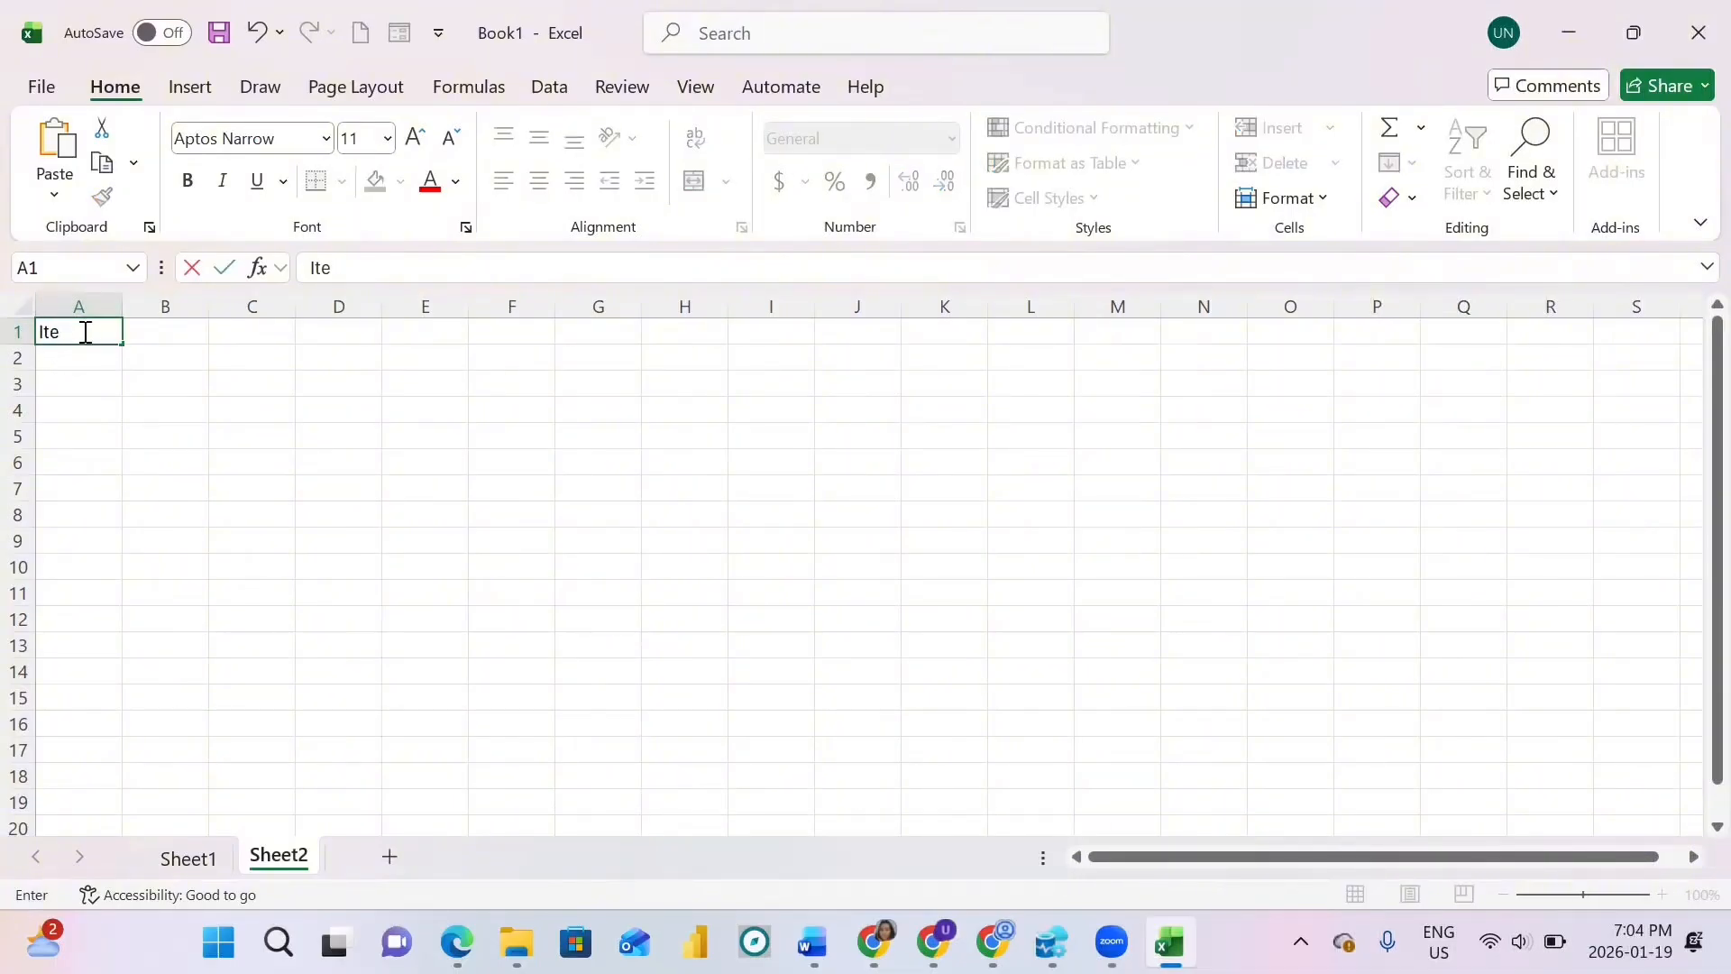
pyautogui.press('BackSpace')
pyautogui.write('m')
pyautogui.press('Tab')
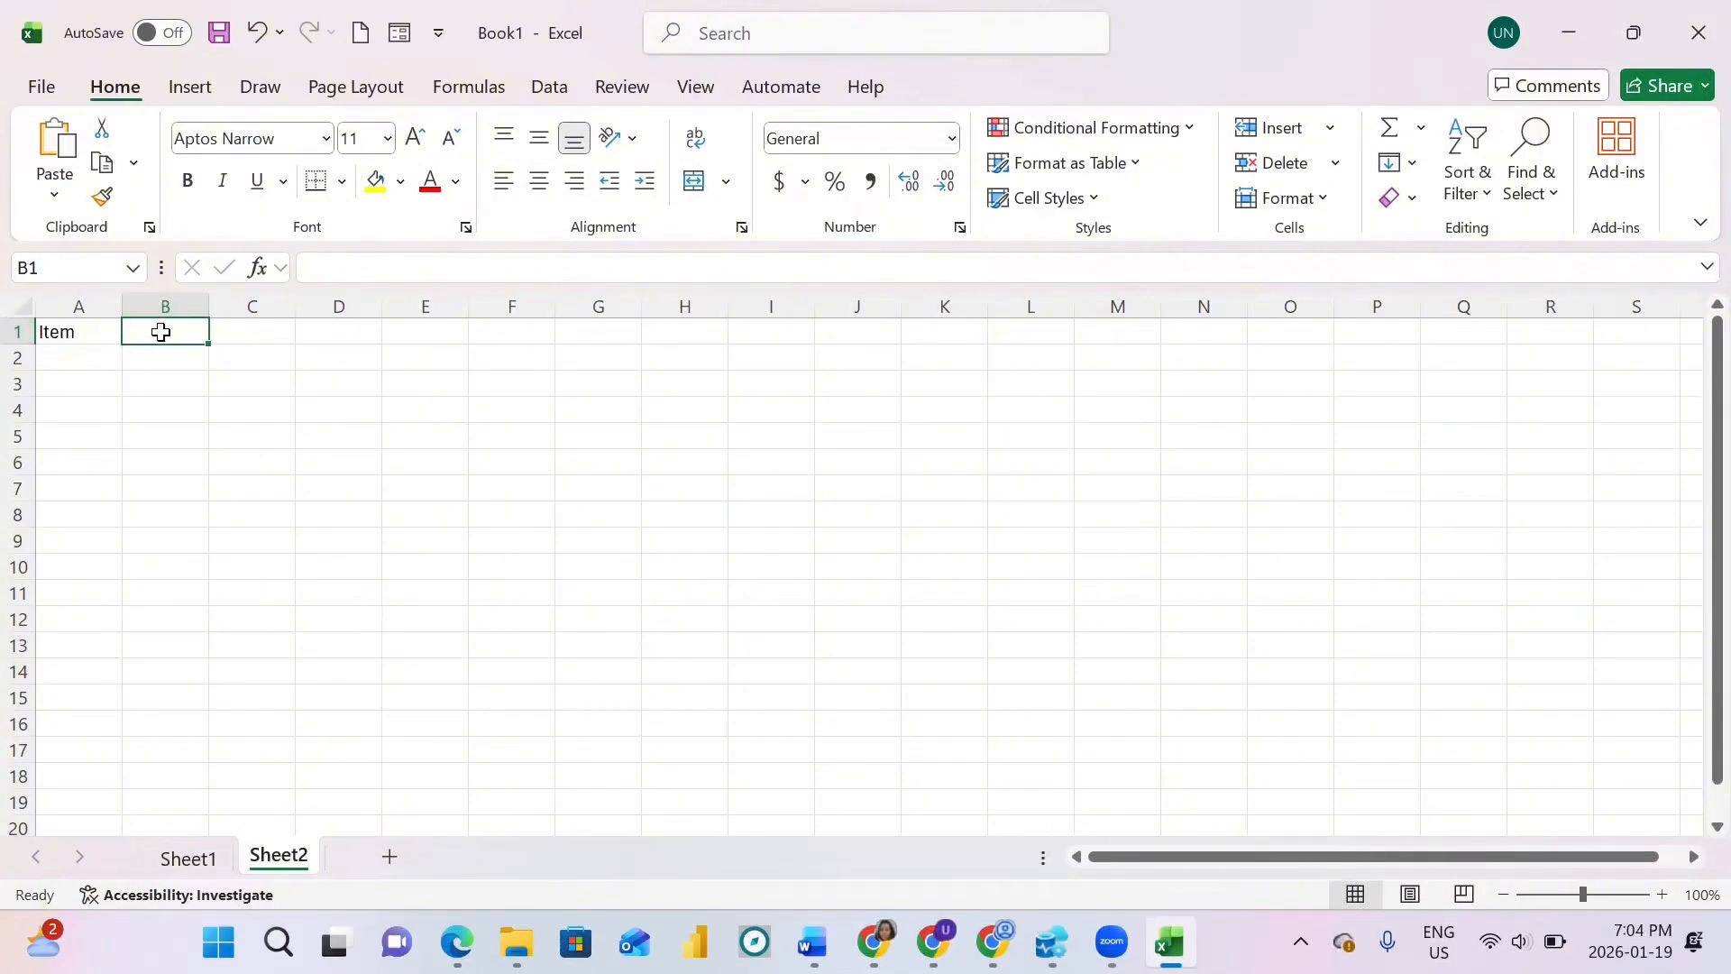
pyautogui.write('P')
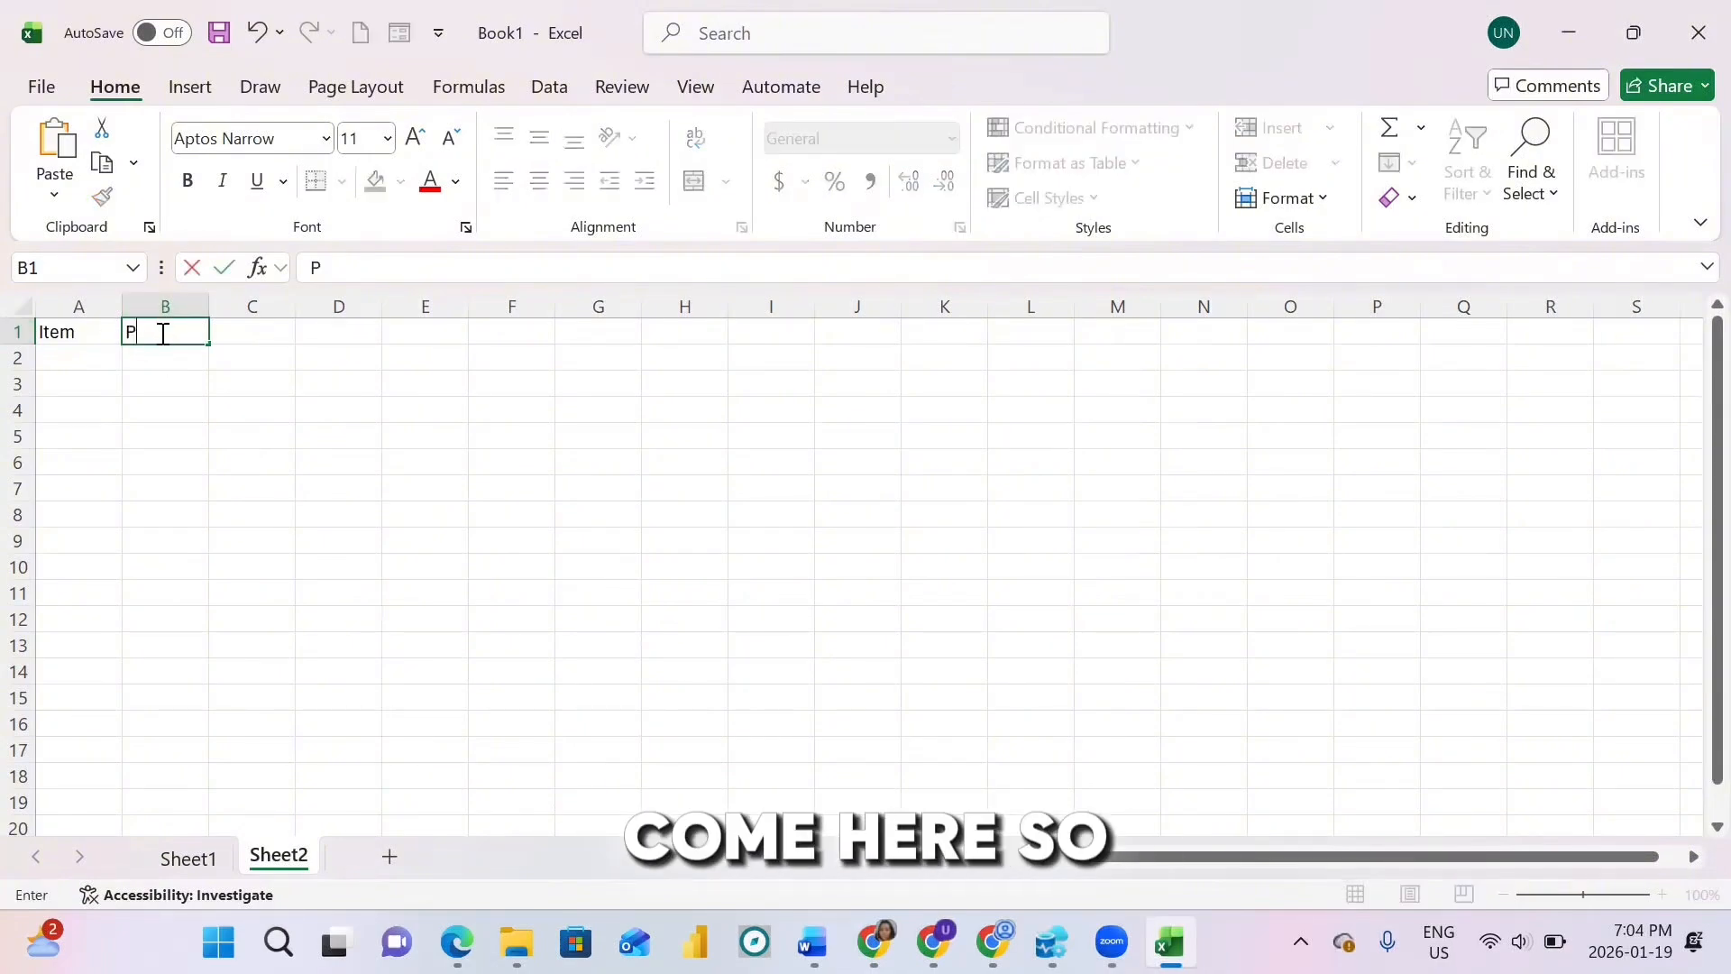
pyautogui.write('rice')
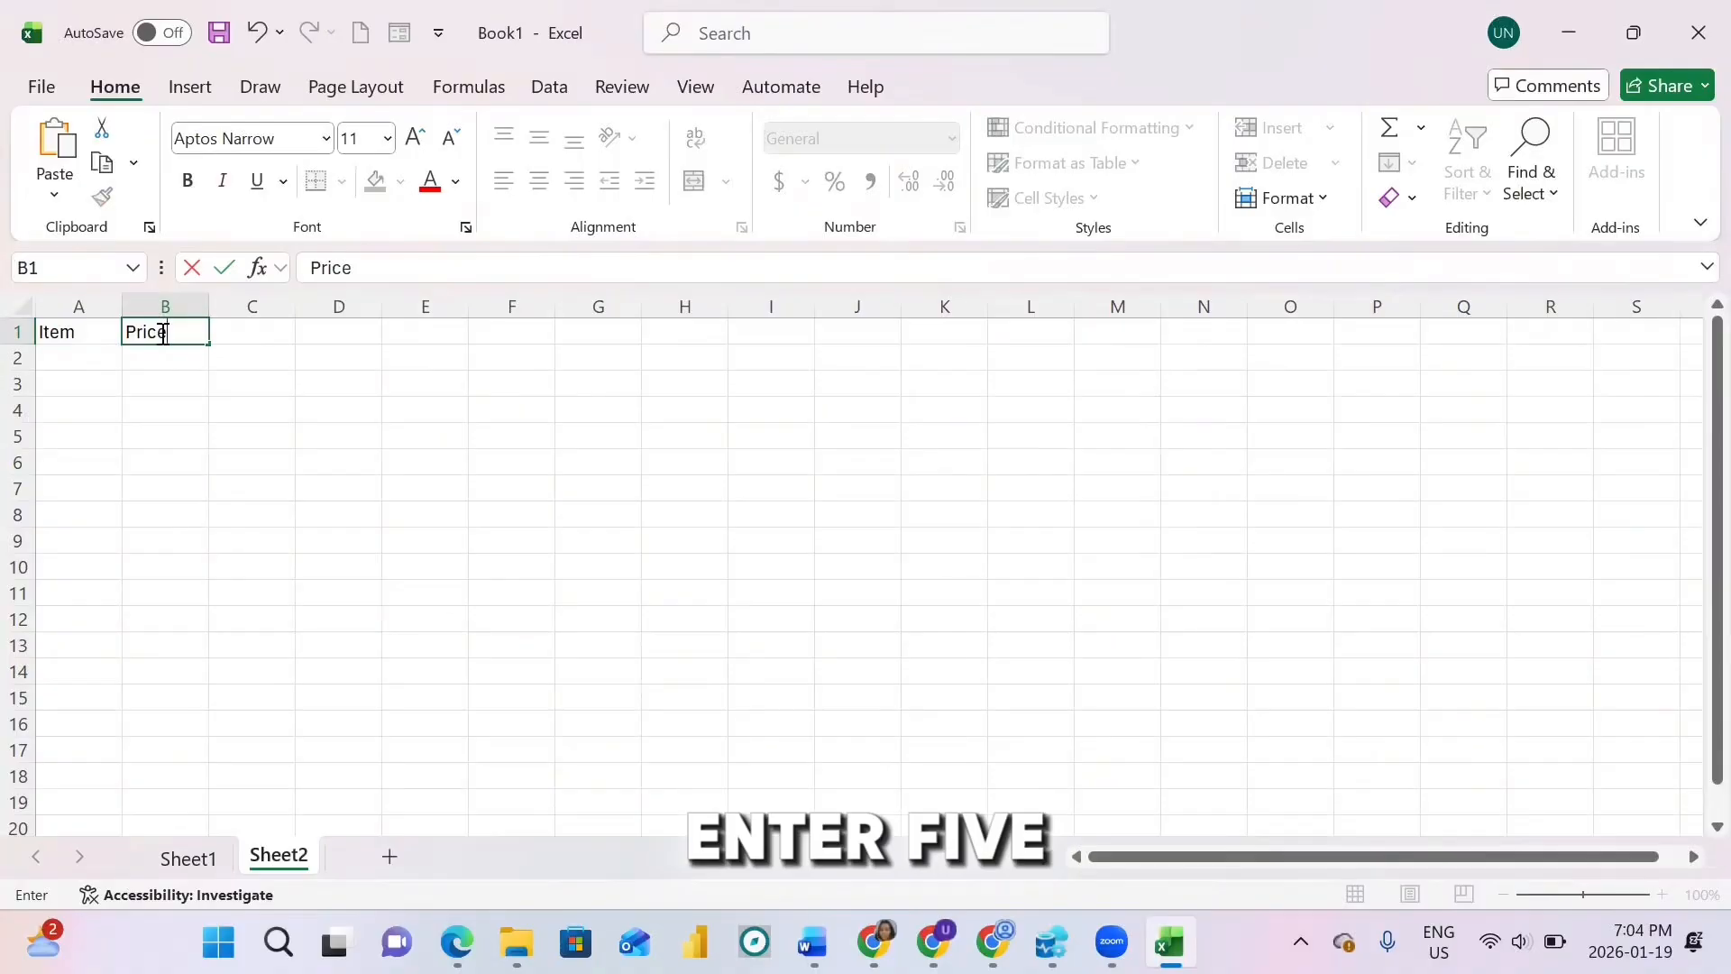
pyautogui.click(77, 357)
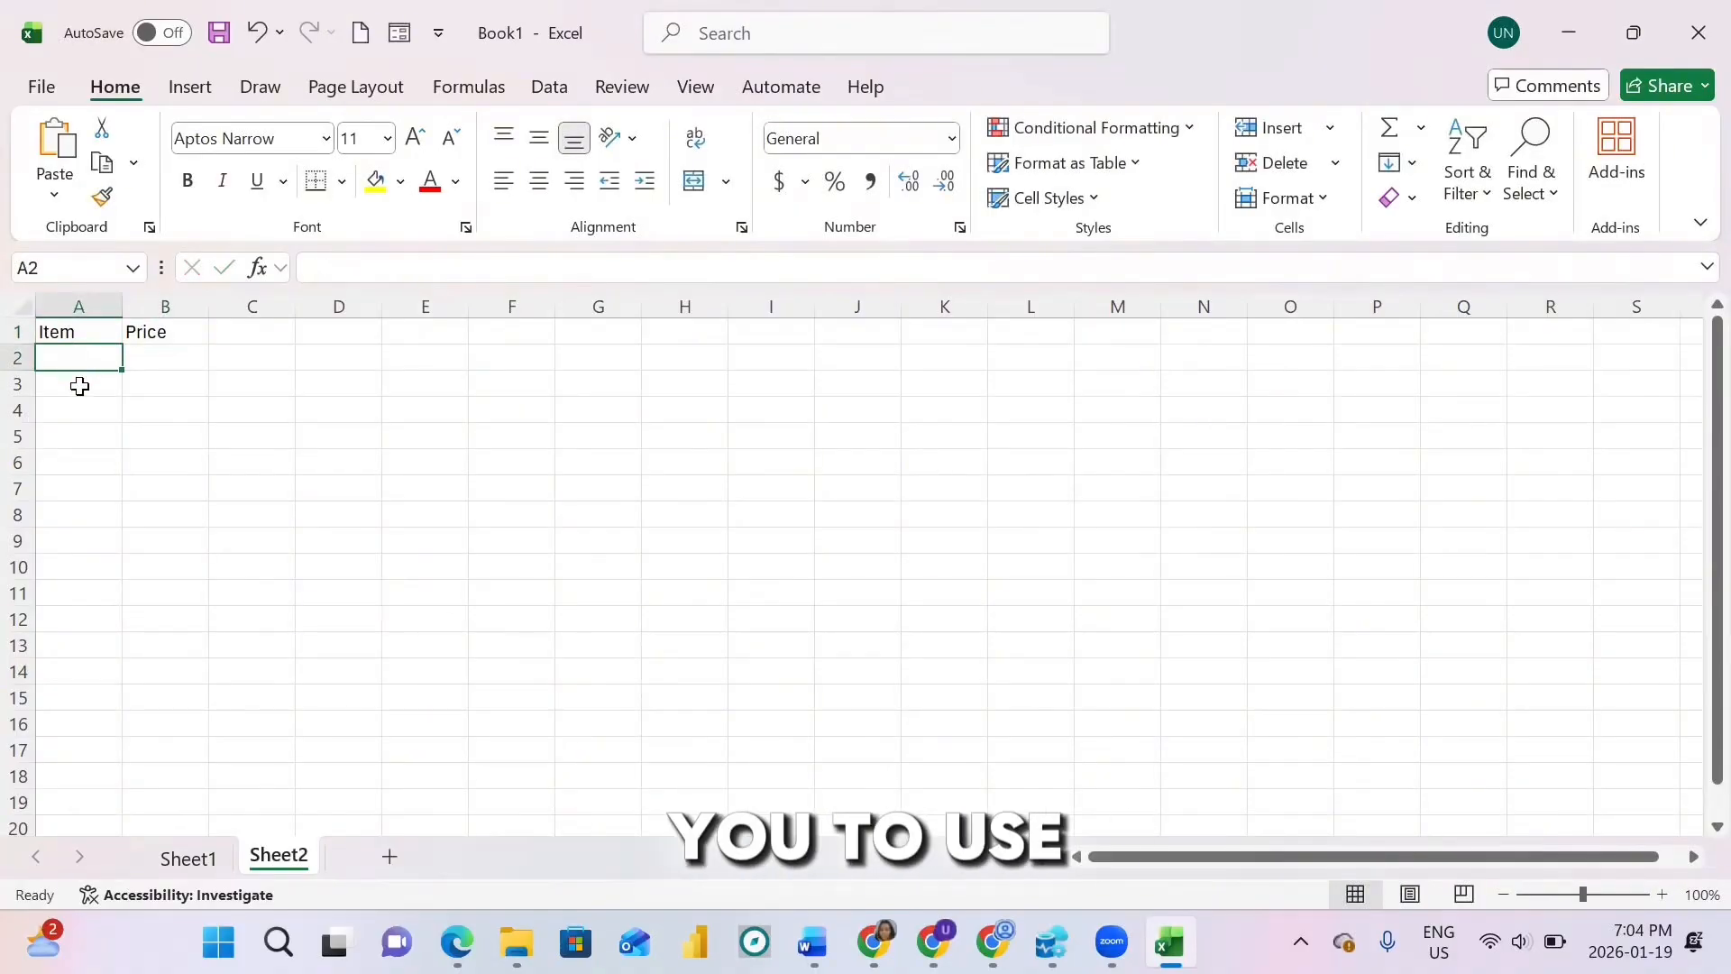
pyautogui.click(79, 403)
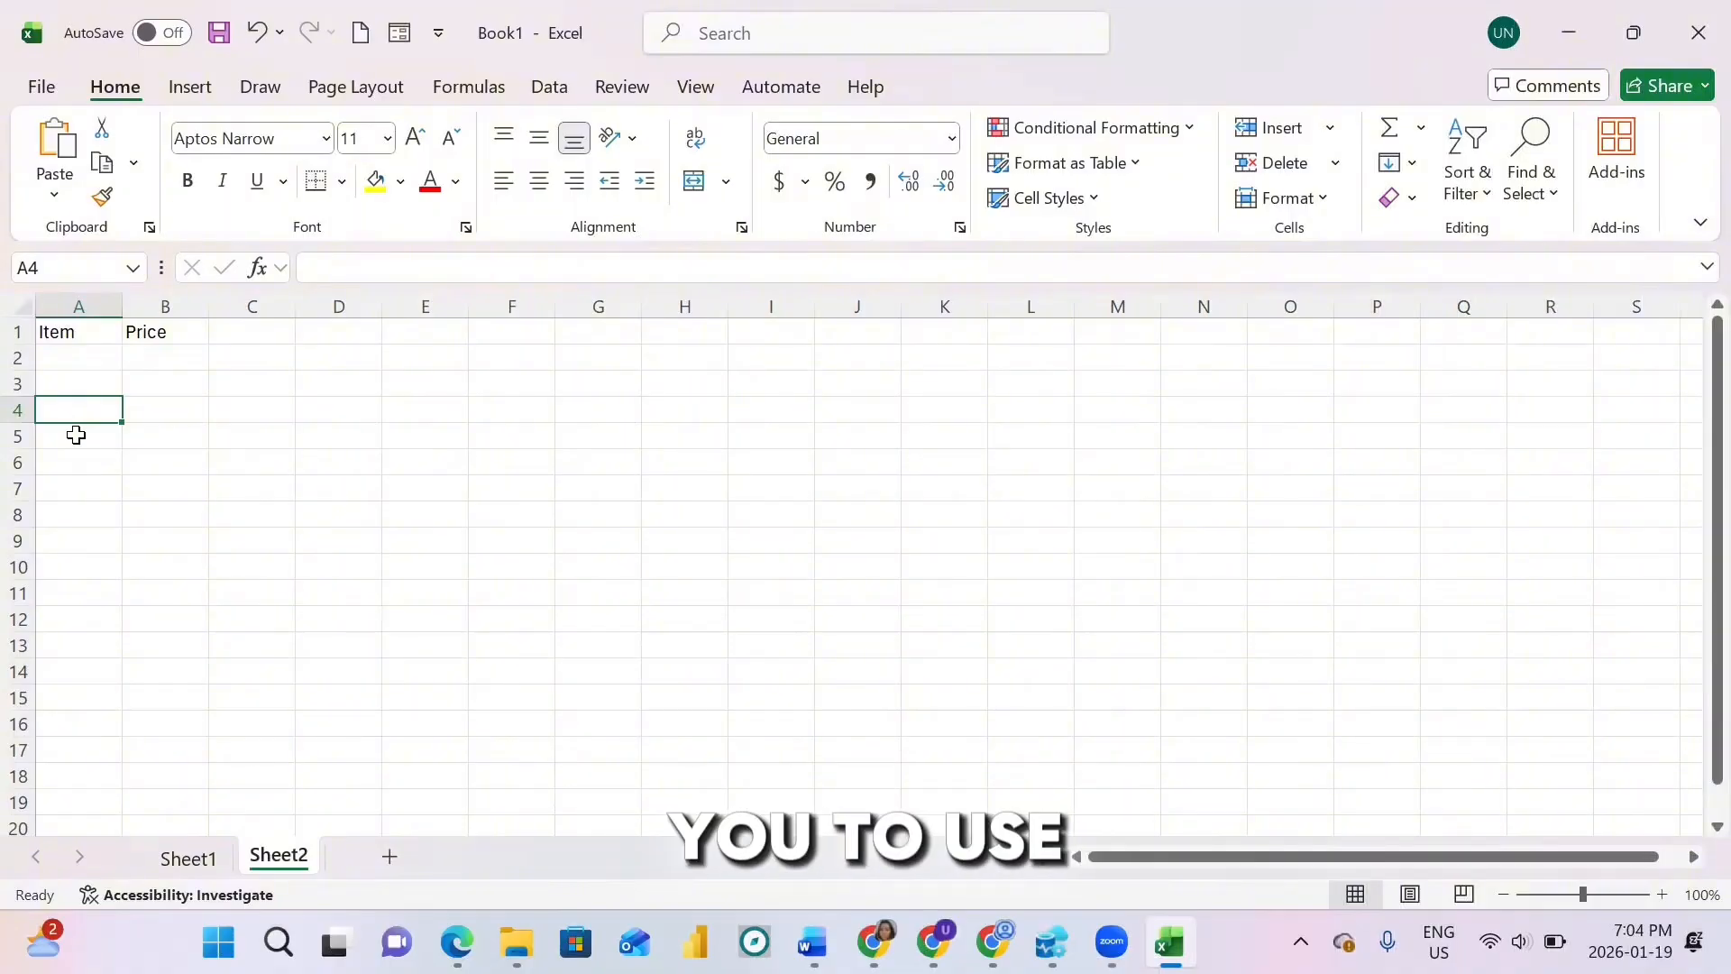
pyautogui.click(76, 436)
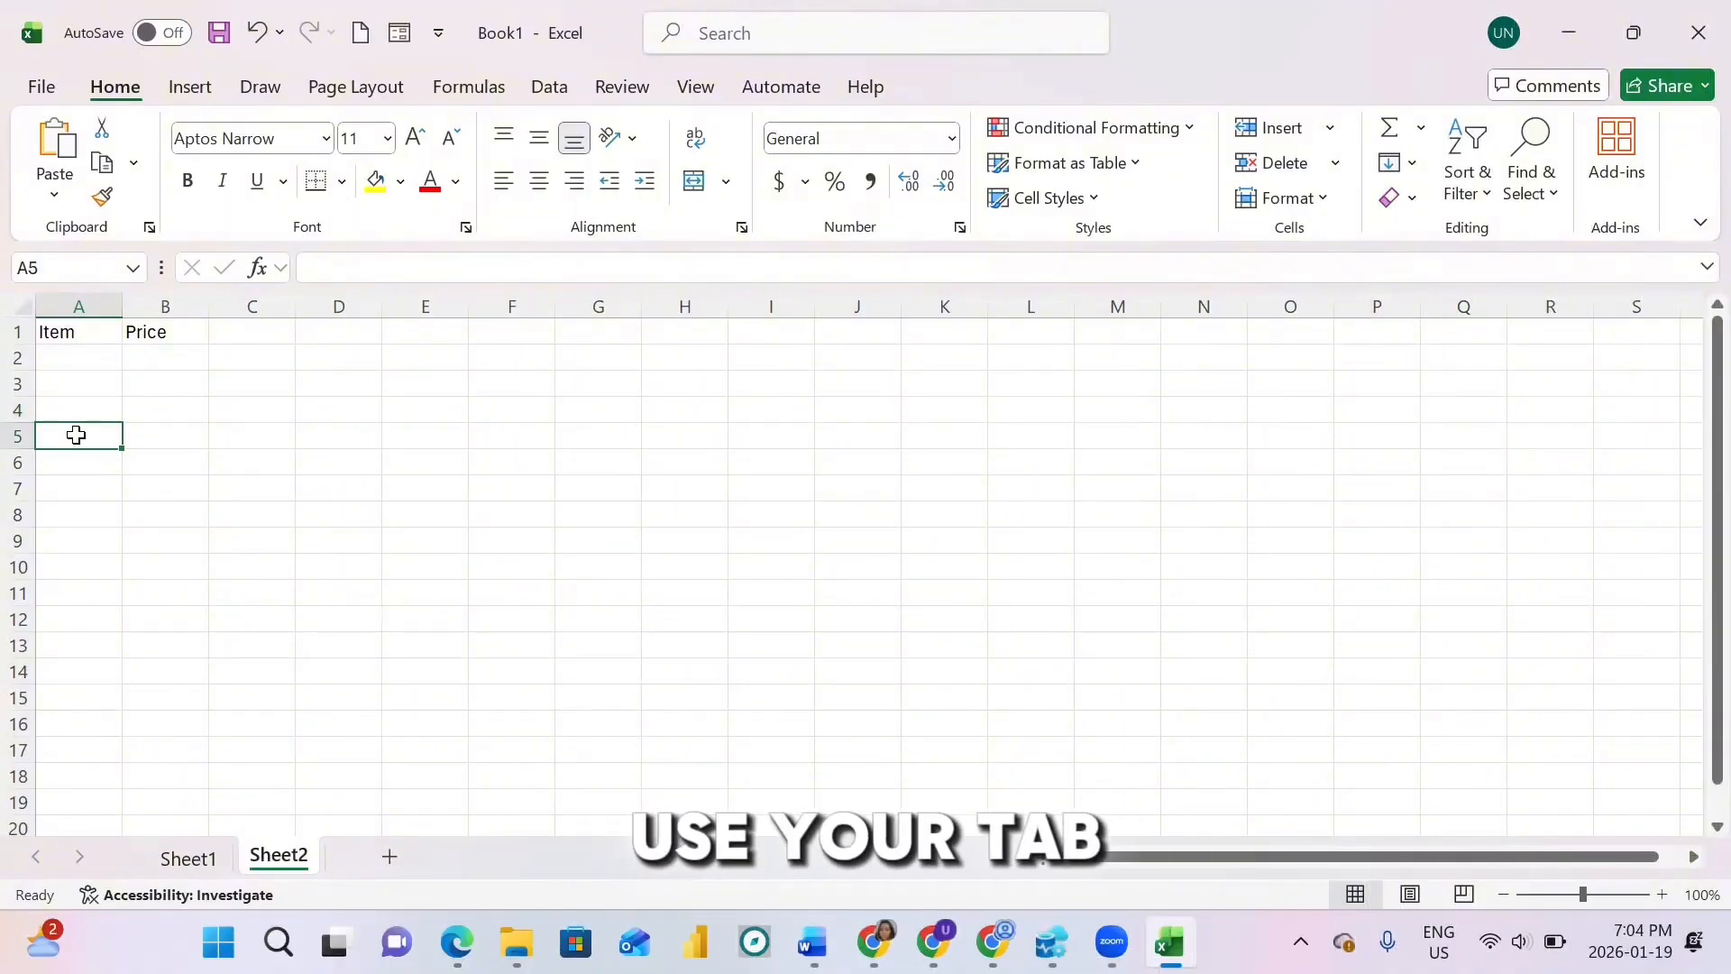
pyautogui.click(64, 356)
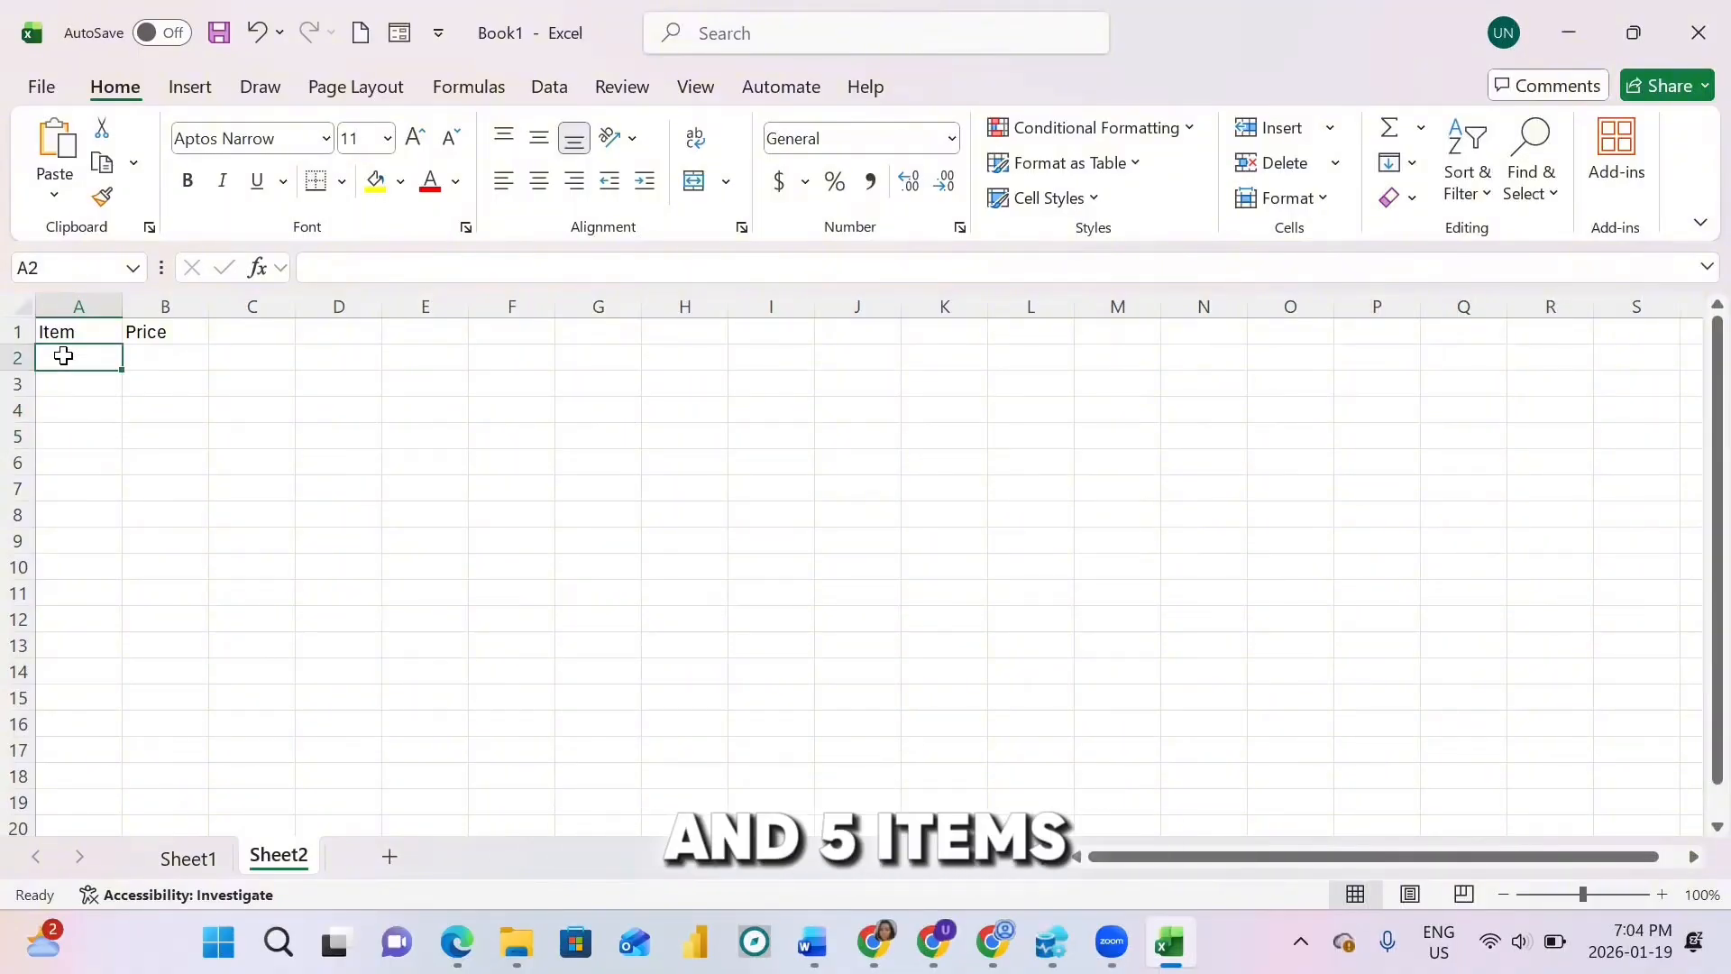